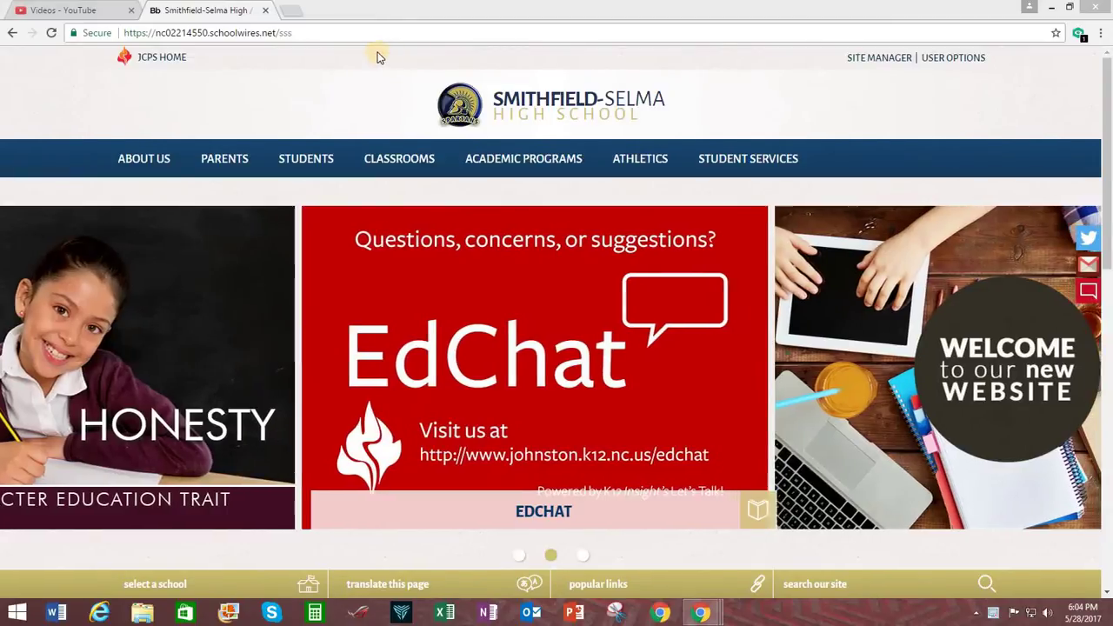
# - Open the Extracurricular Activities page under Students and enter Site Manager for that section
pyautogui.moveTo(318, 149)
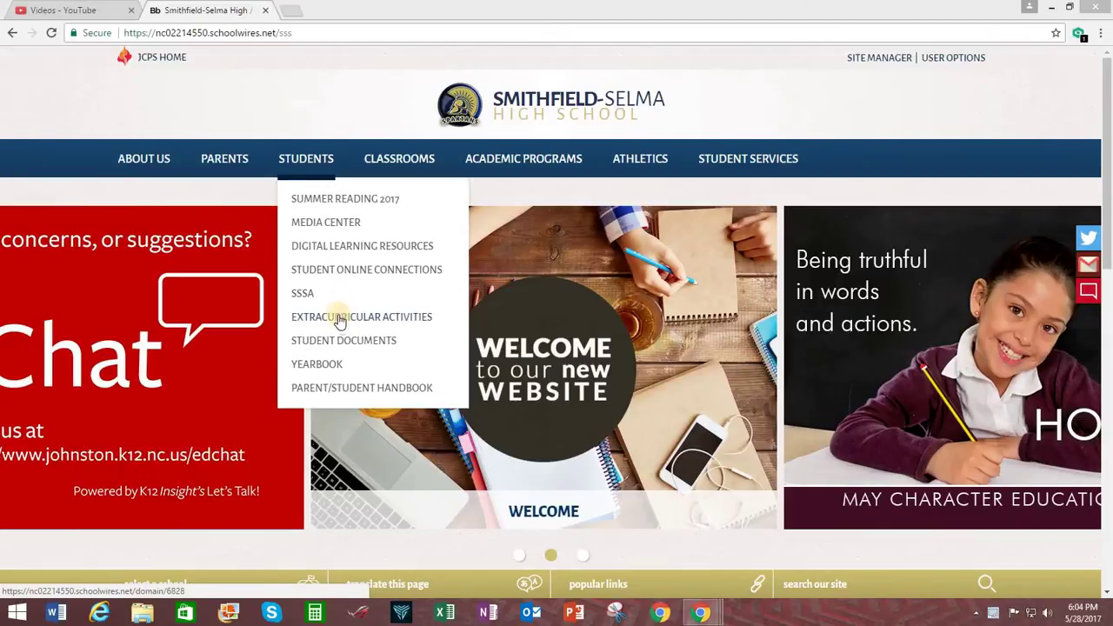
pyautogui.click(340, 320)
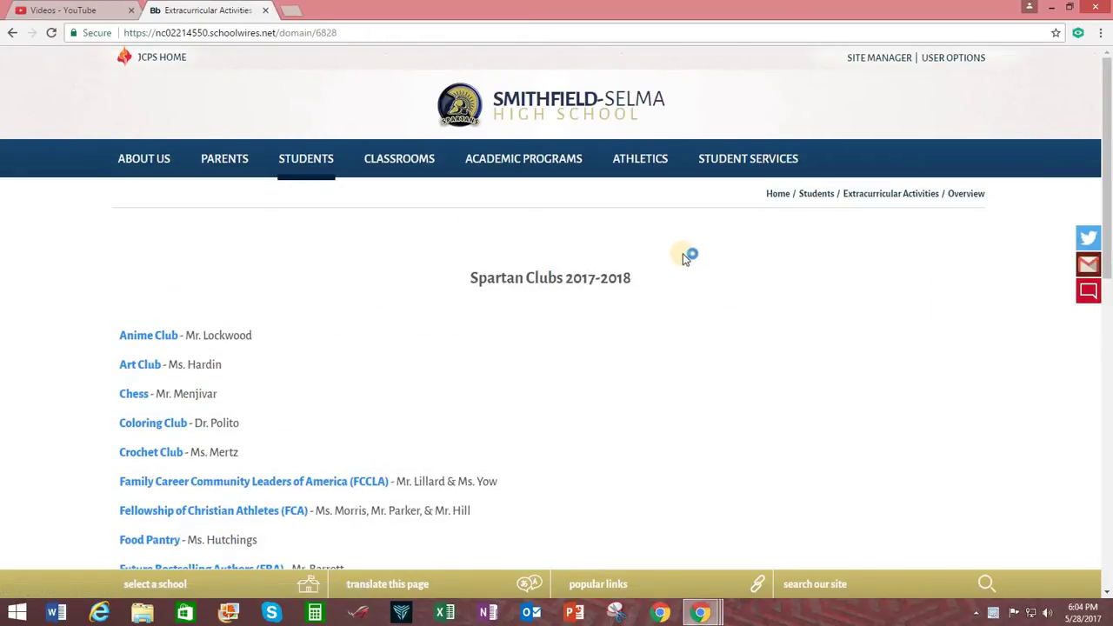
pyautogui.click(886, 59)
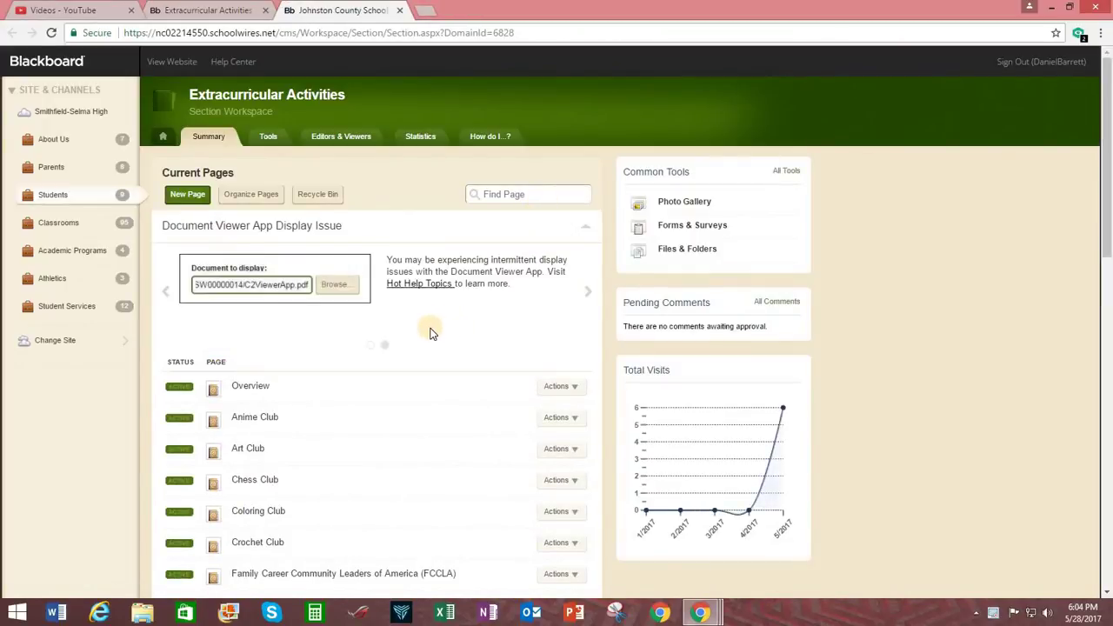
# - Open the Johnston County Teen Drivers page from the section's list of current pages
pyautogui.scroll(-5, 431, 333)
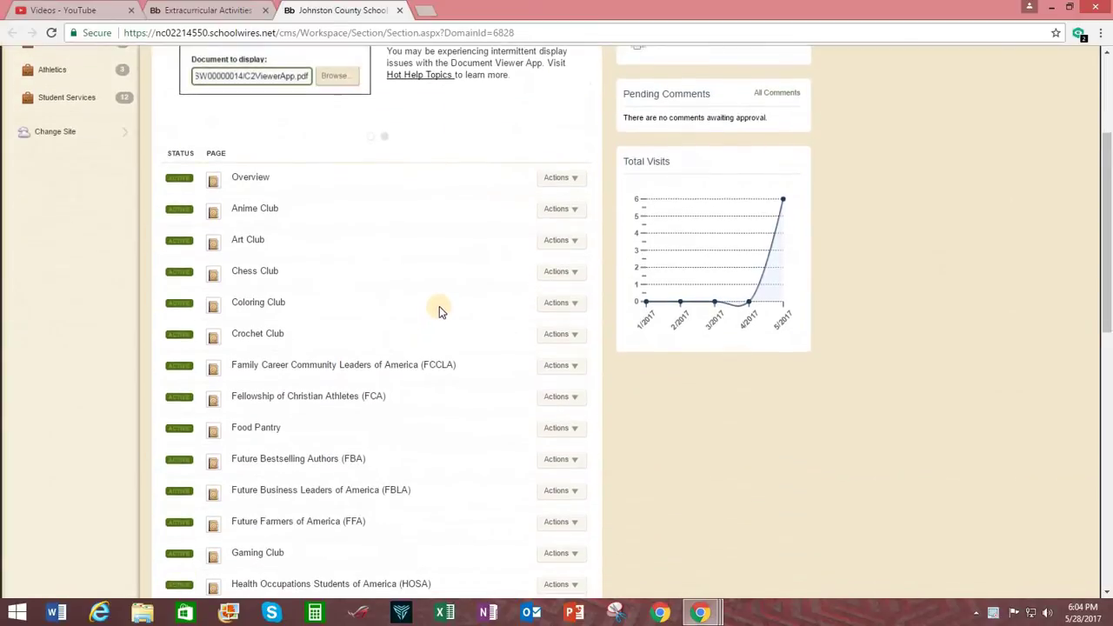
pyautogui.scroll(-4, 461, 278)
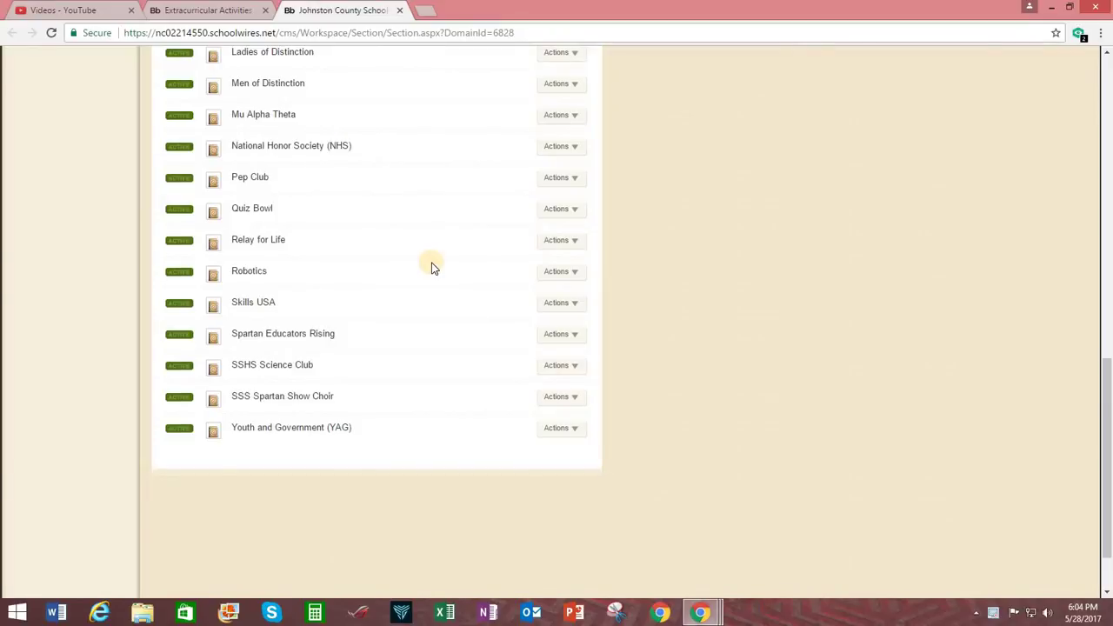
pyautogui.scroll(3, 434, 267)
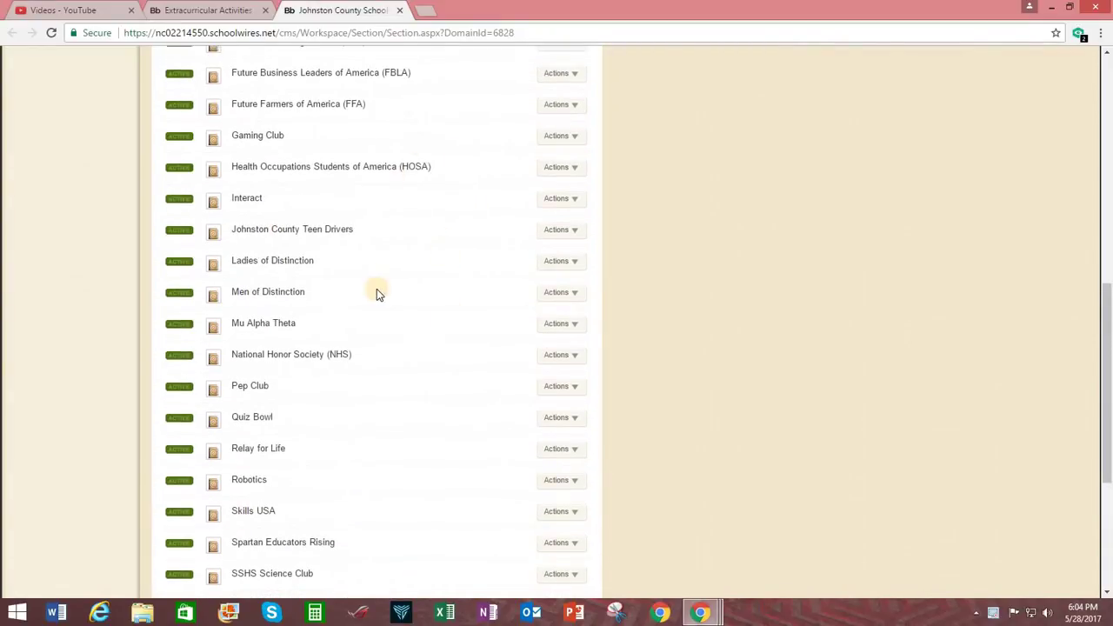
pyautogui.click(287, 233)
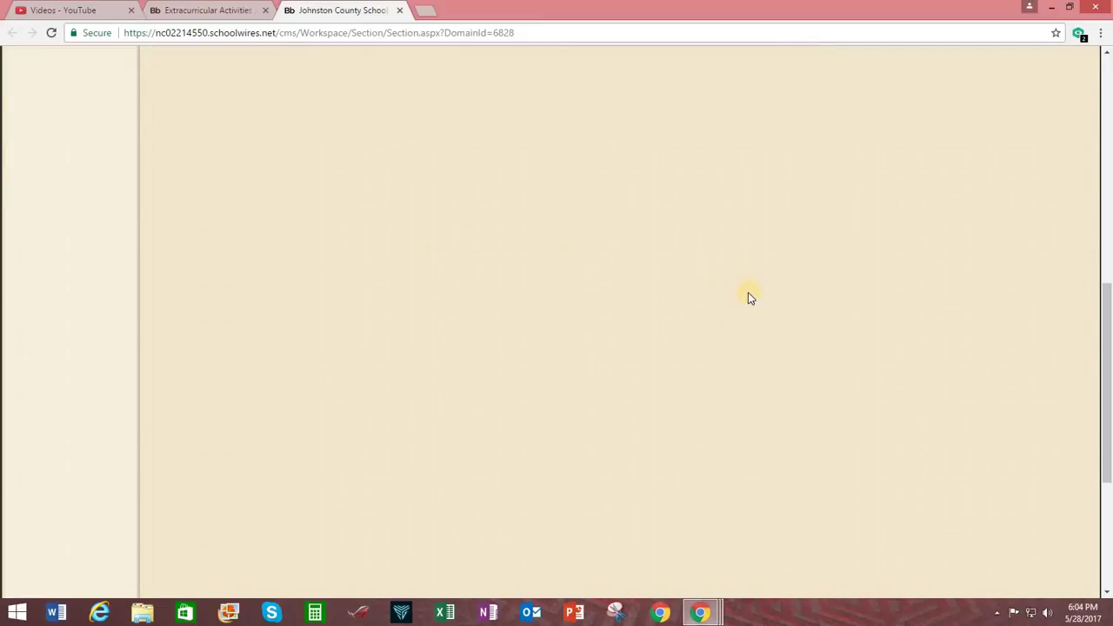
pyautogui.scroll(5, 669, 295)
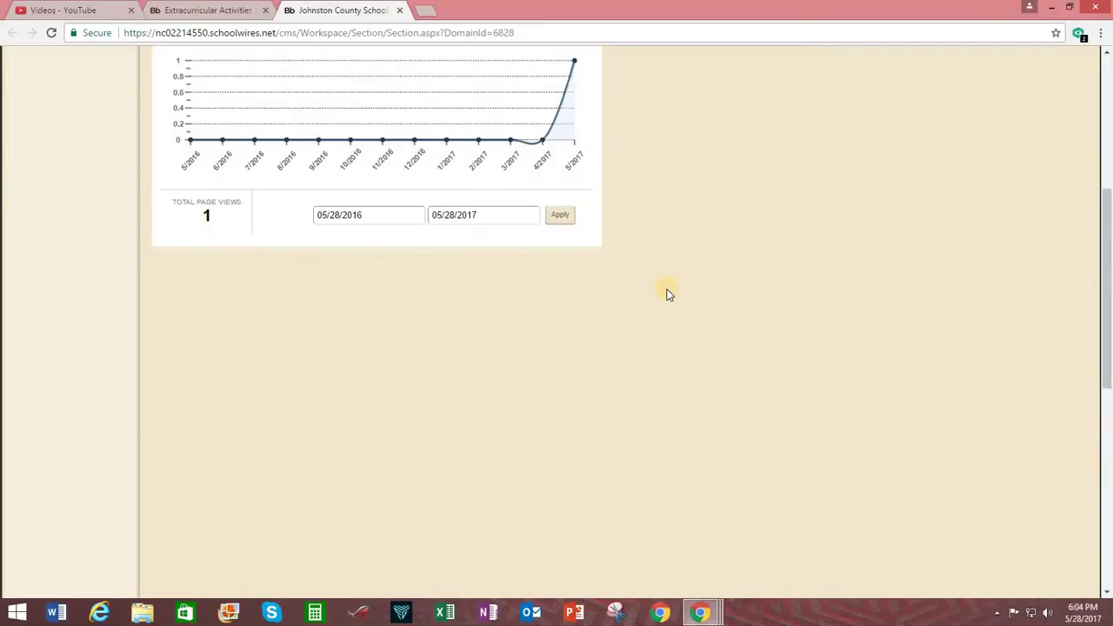
pyautogui.scroll(4, 669, 295)
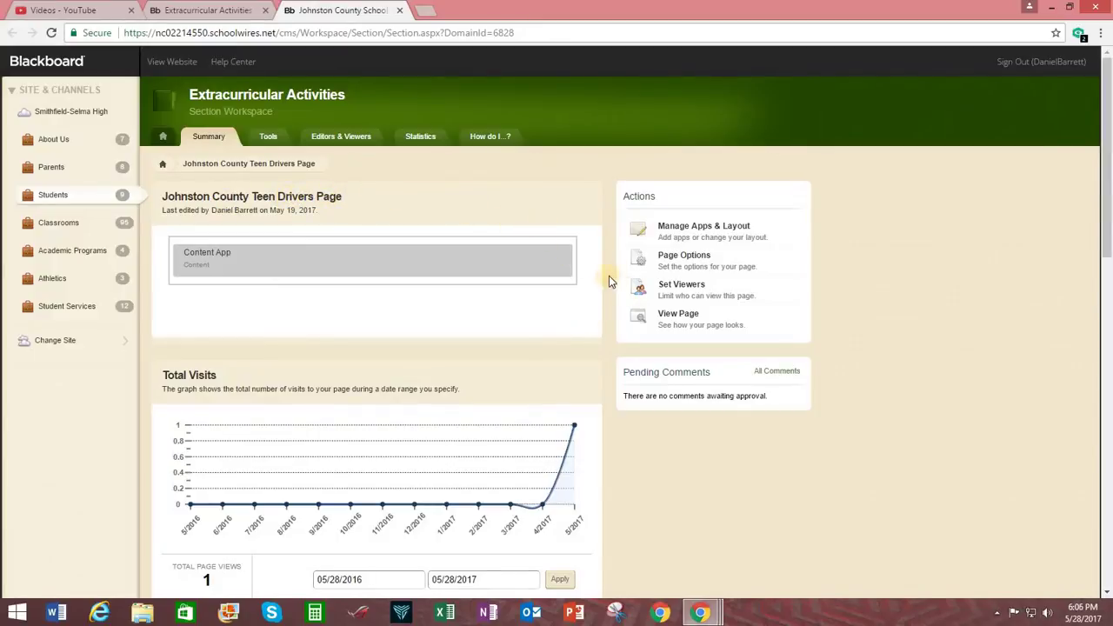
# - Review the page's general options, including the web address mapping, and close them without saving
pyautogui.click(688, 261)
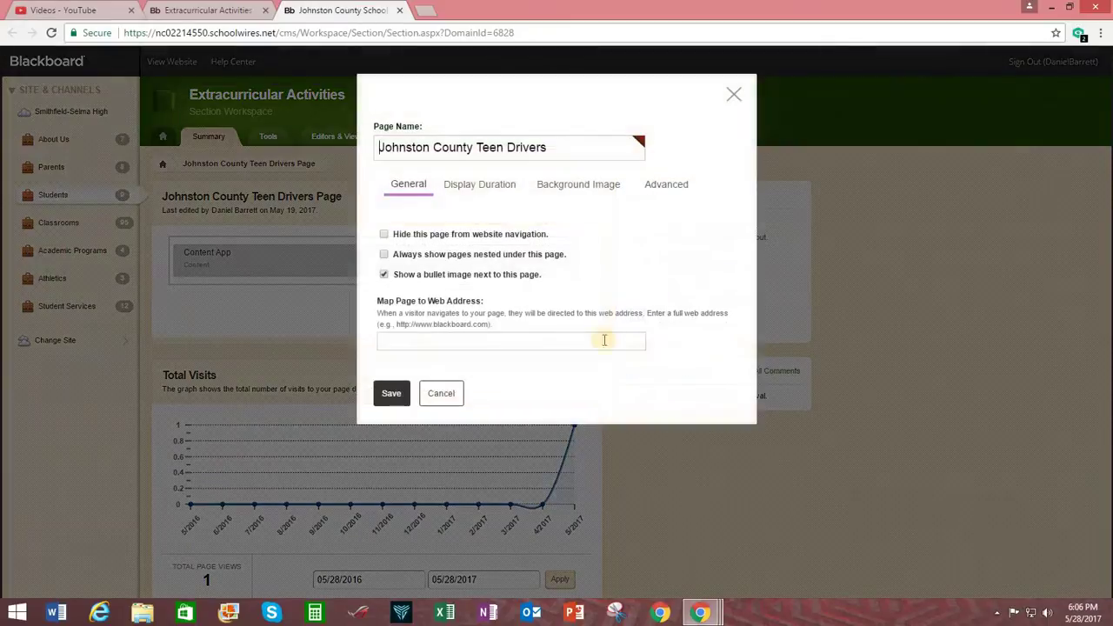
pyautogui.click(438, 346)
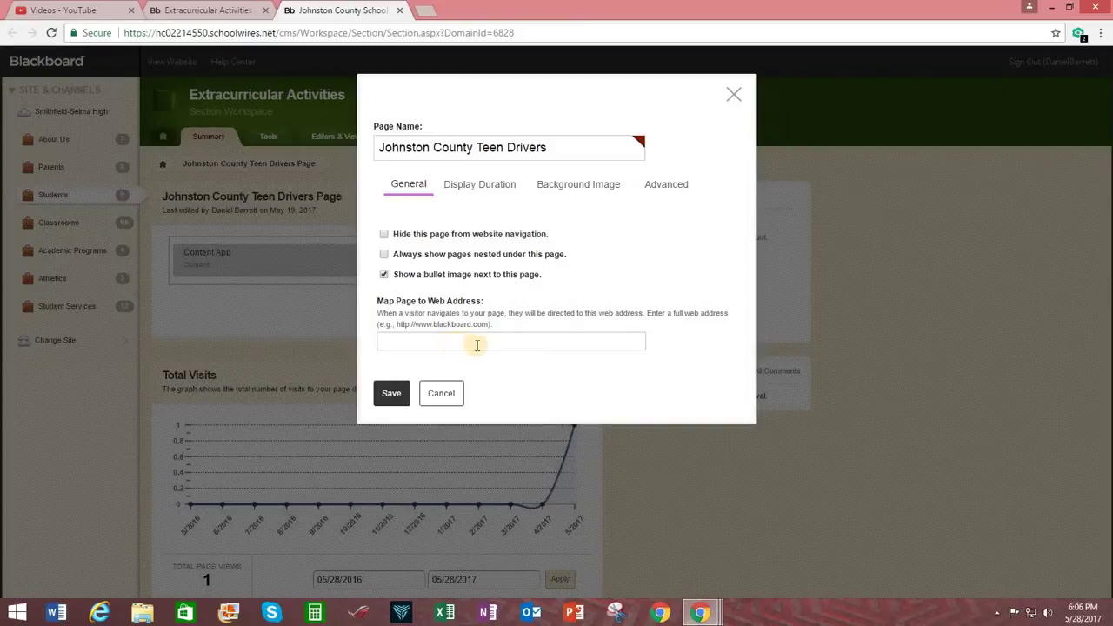
pyautogui.click(444, 393)
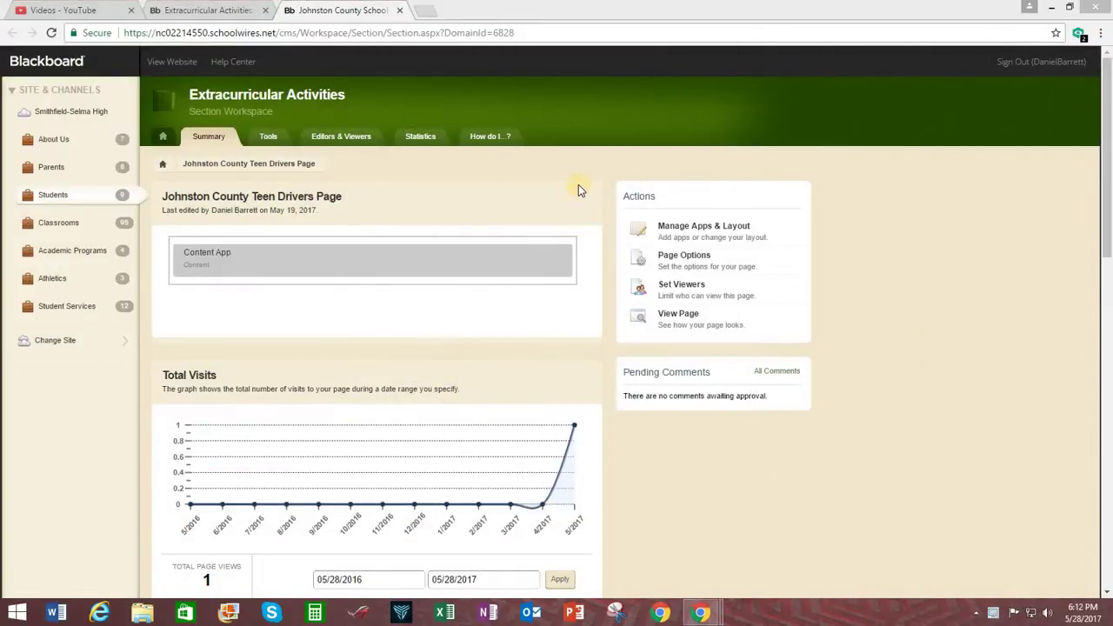
# - Change the Johnston County Teen Drivers page layout to Two Column in design mode
pyautogui.click(701, 228)
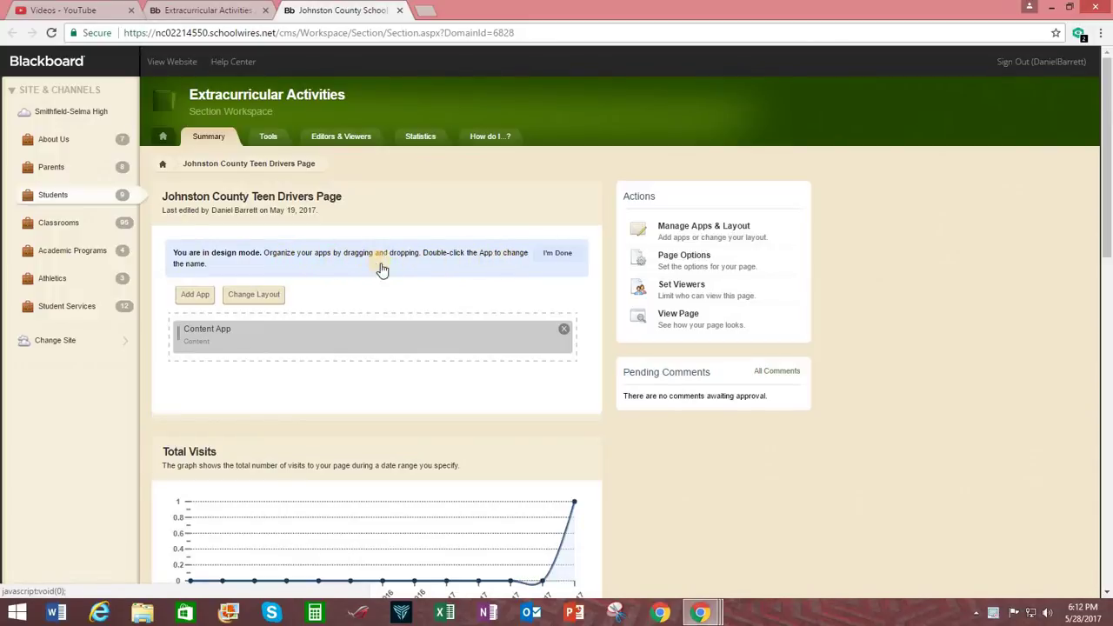
pyautogui.click(255, 297)
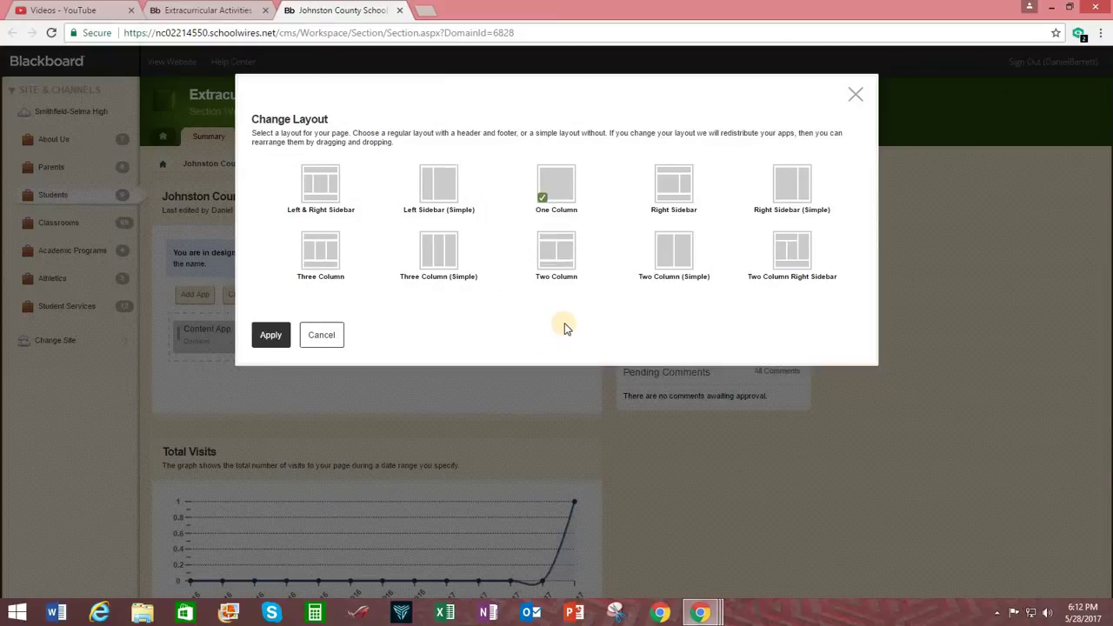
pyautogui.click(561, 260)
pyautogui.click(272, 336)
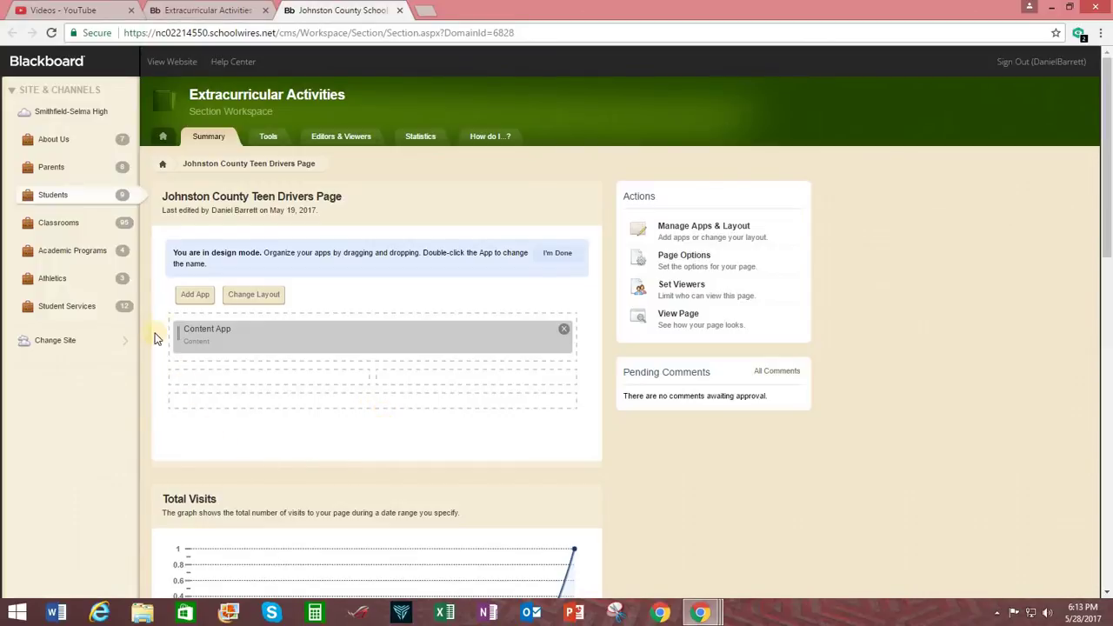
# - Examine the full list of apps that can be added to the page, and leave it without adding one
pyautogui.click(192, 295)
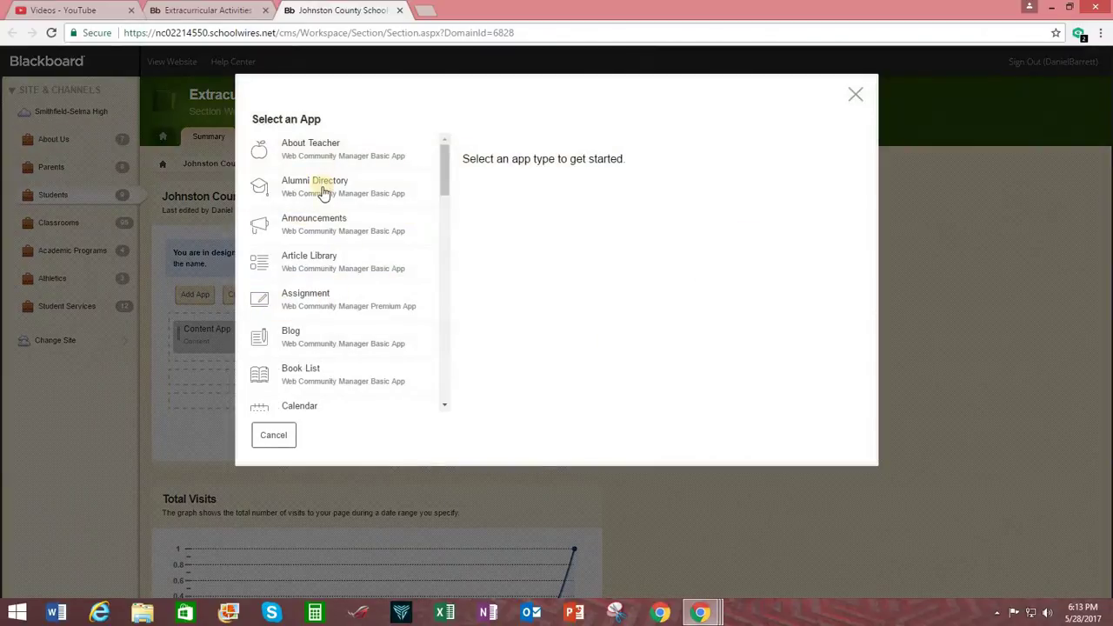
pyautogui.click(446, 156)
pyautogui.moveTo(446, 155)
pyautogui.mouseDown()
pyautogui.moveTo(444, 373)
pyautogui.moveTo(455, 347)
pyautogui.moveTo(456, 142)
pyautogui.mouseUp()
pyautogui.moveTo(441, 171); pyautogui.dragTo(442, 172)
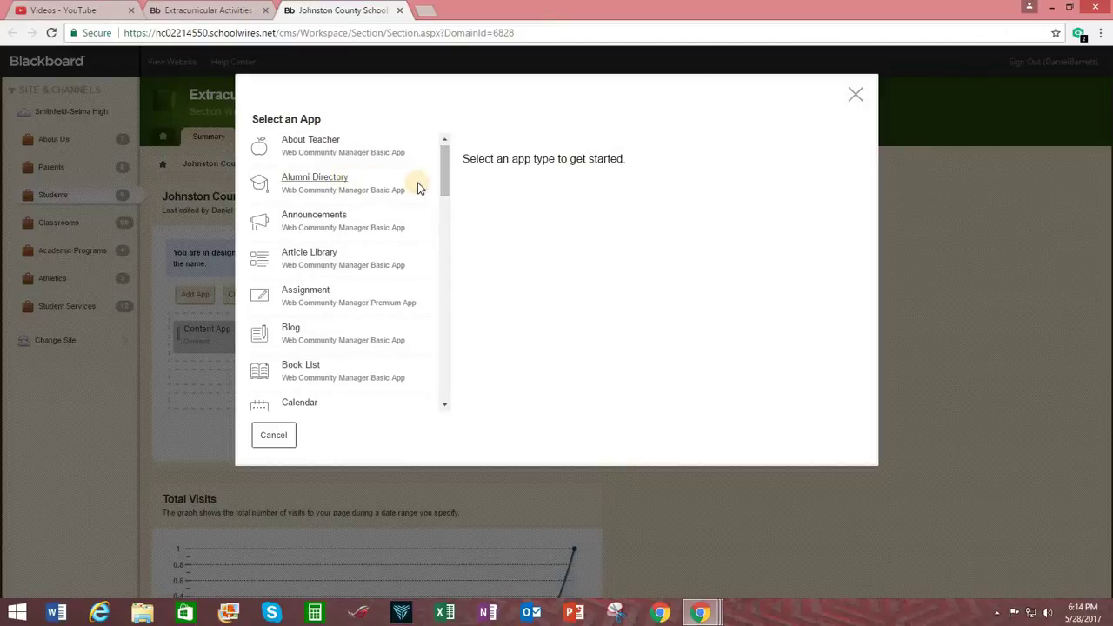
pyautogui.scroll(1, 445, 188)
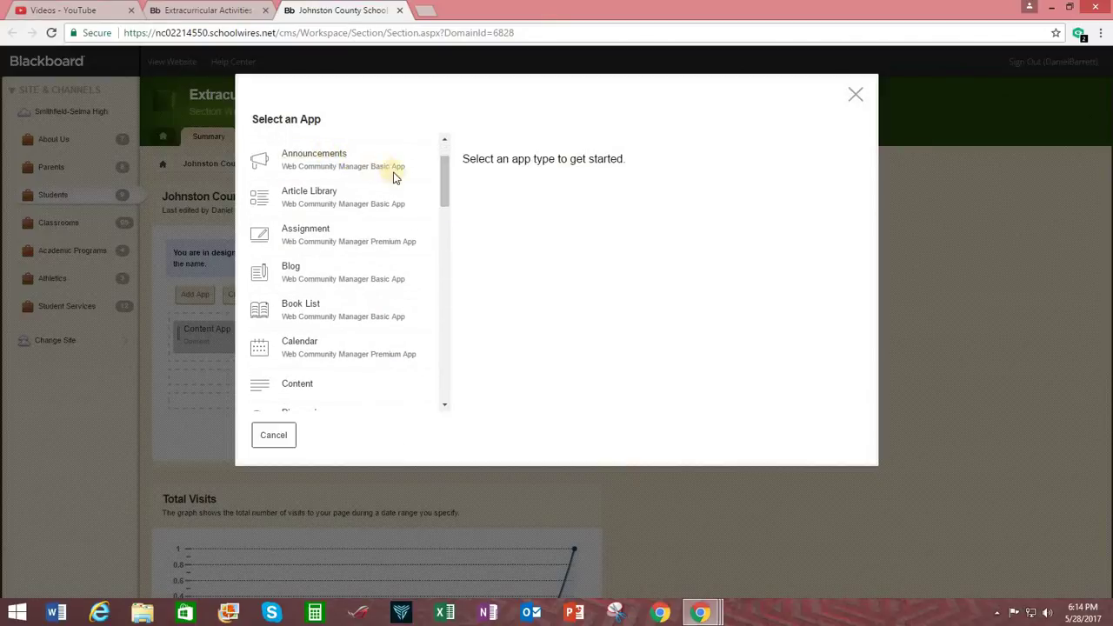
pyautogui.scroll(1, 339, 183)
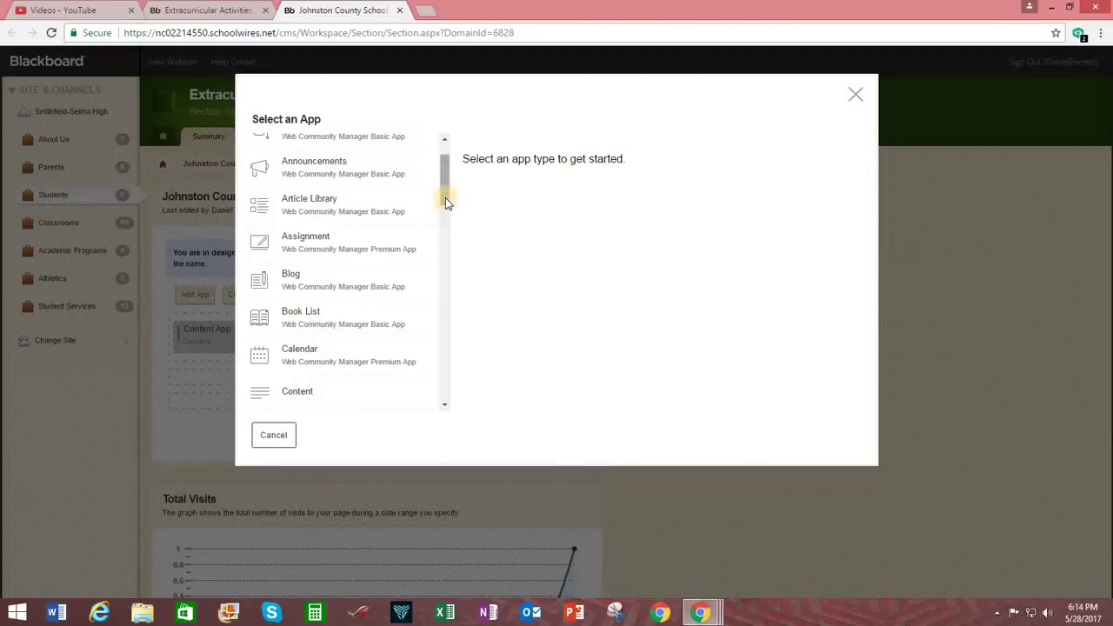
pyautogui.moveTo(445, 198); pyautogui.dragTo(445, 246)
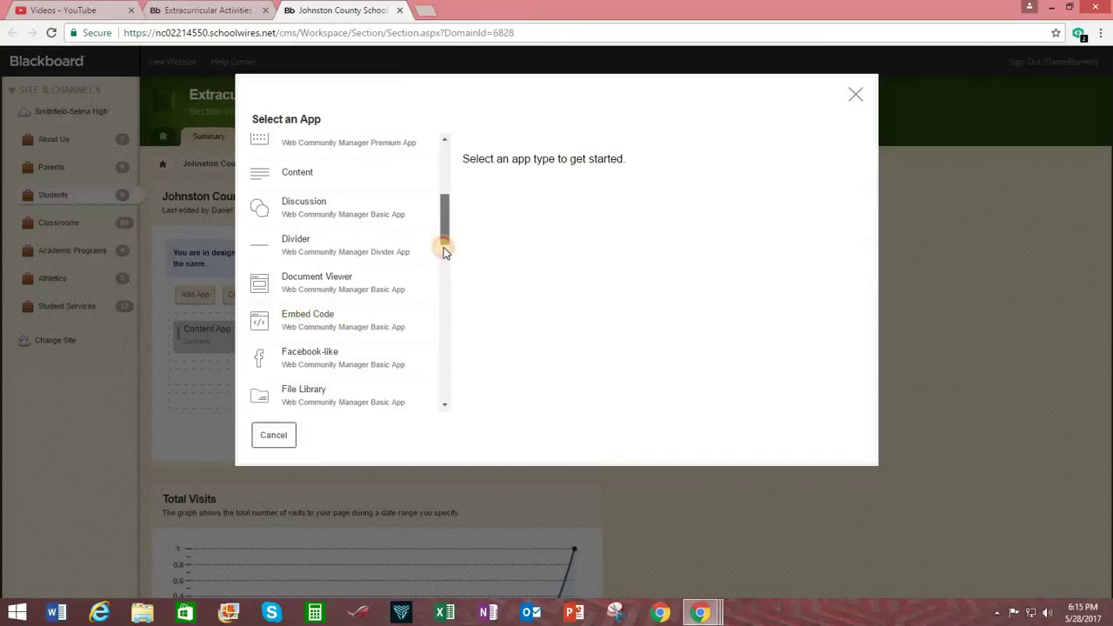
pyautogui.scroll(-2, 444, 249)
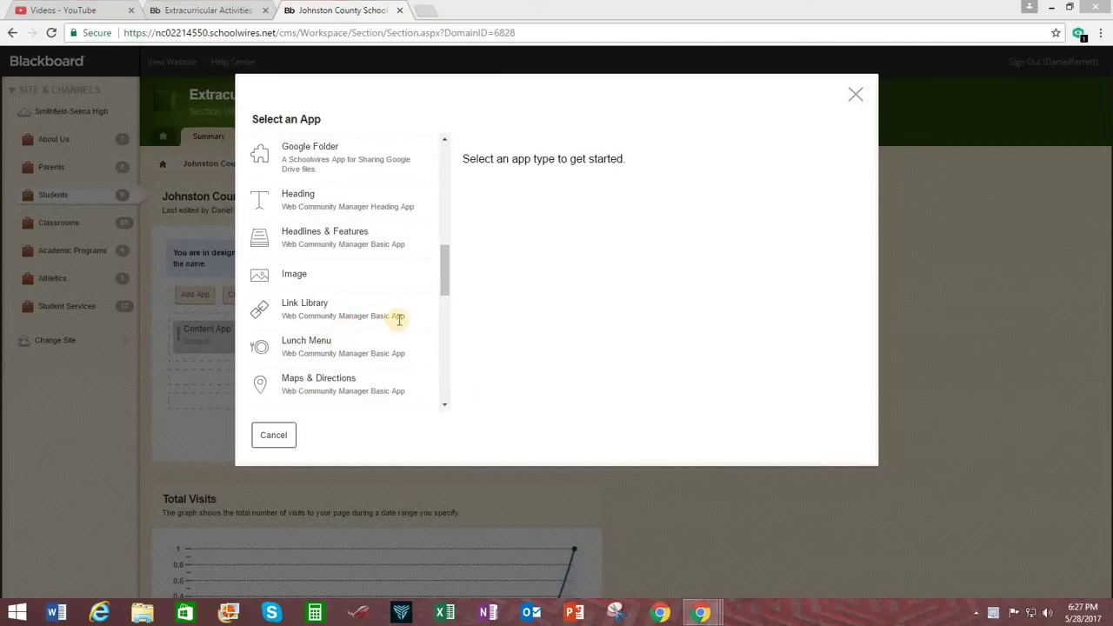
pyautogui.moveTo(446, 275); pyautogui.dragTo(441, 310)
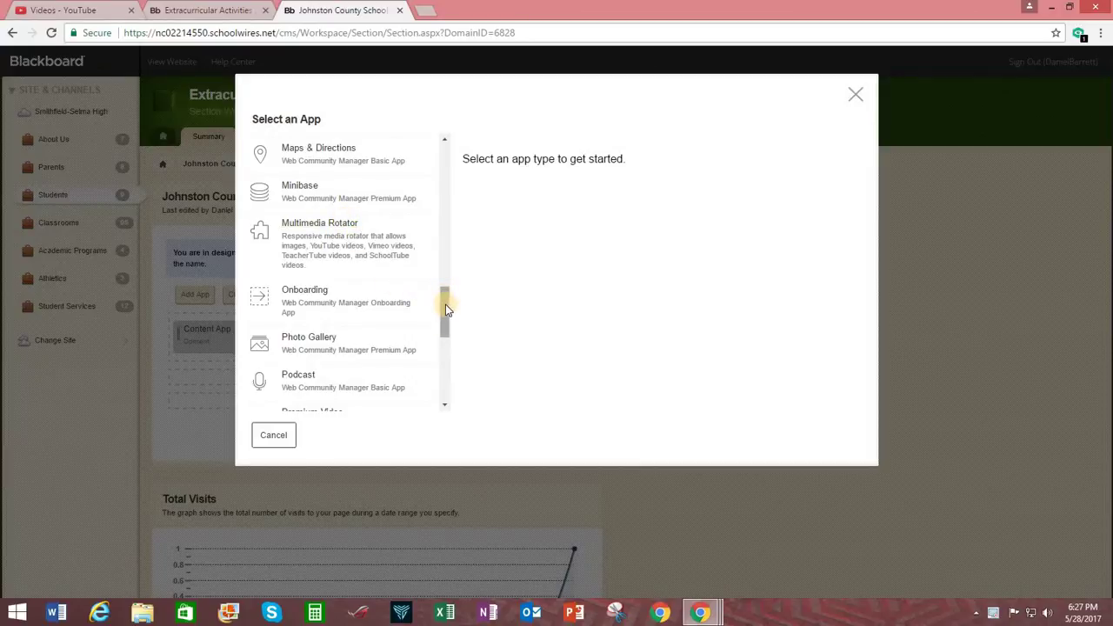
pyautogui.moveTo(445, 304); pyautogui.dragTo(444, 319)
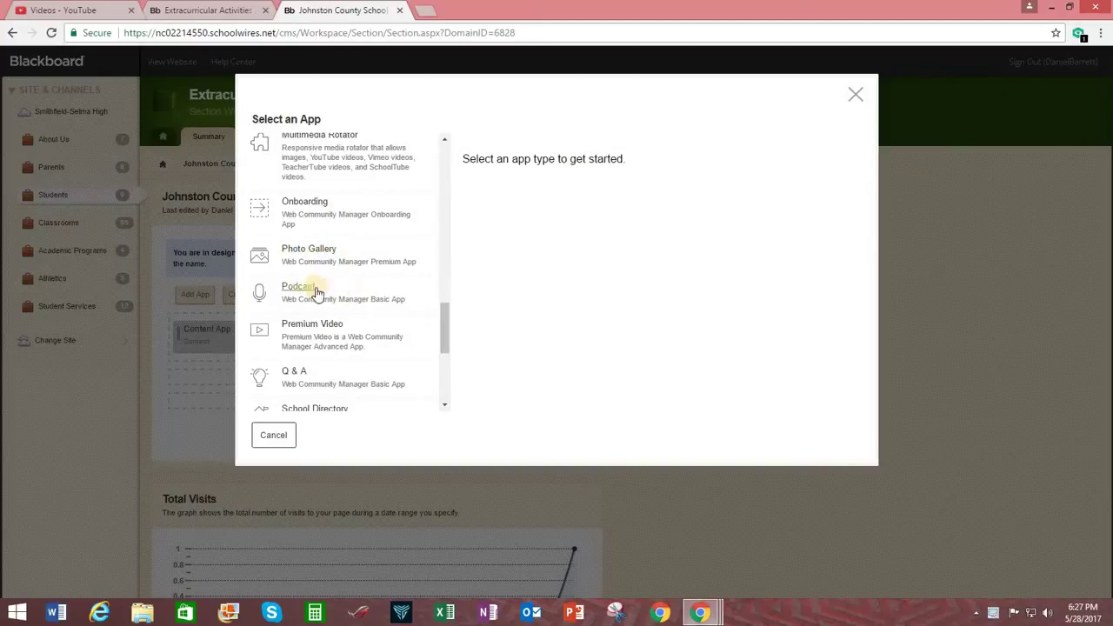
pyautogui.moveTo(448, 331); pyautogui.dragTo(441, 358)
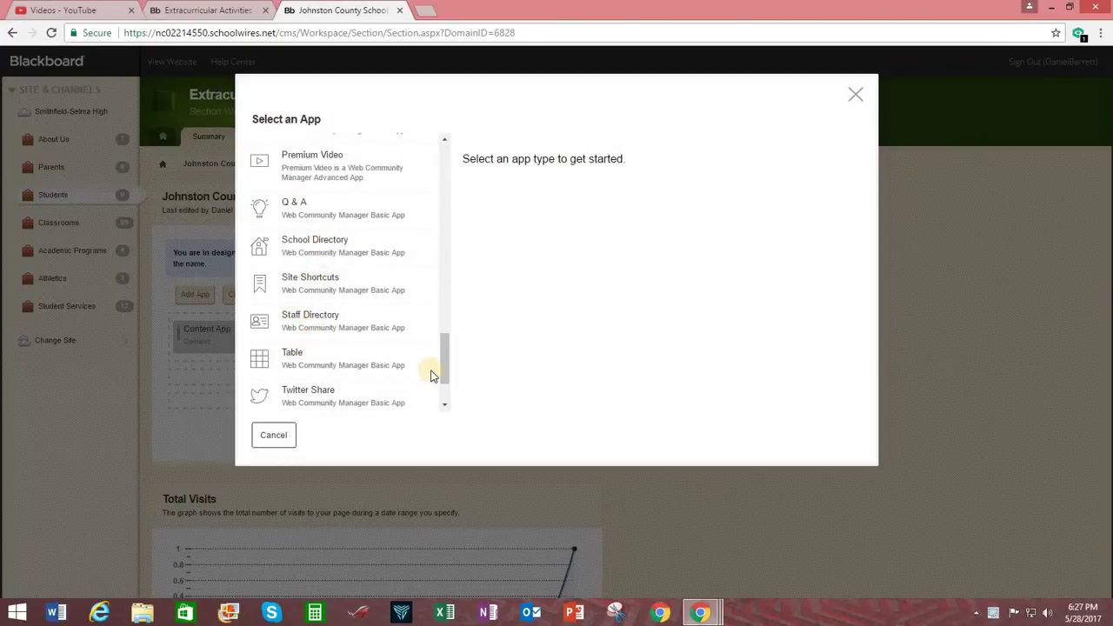
pyautogui.moveTo(447, 360); pyautogui.dragTo(445, 398)
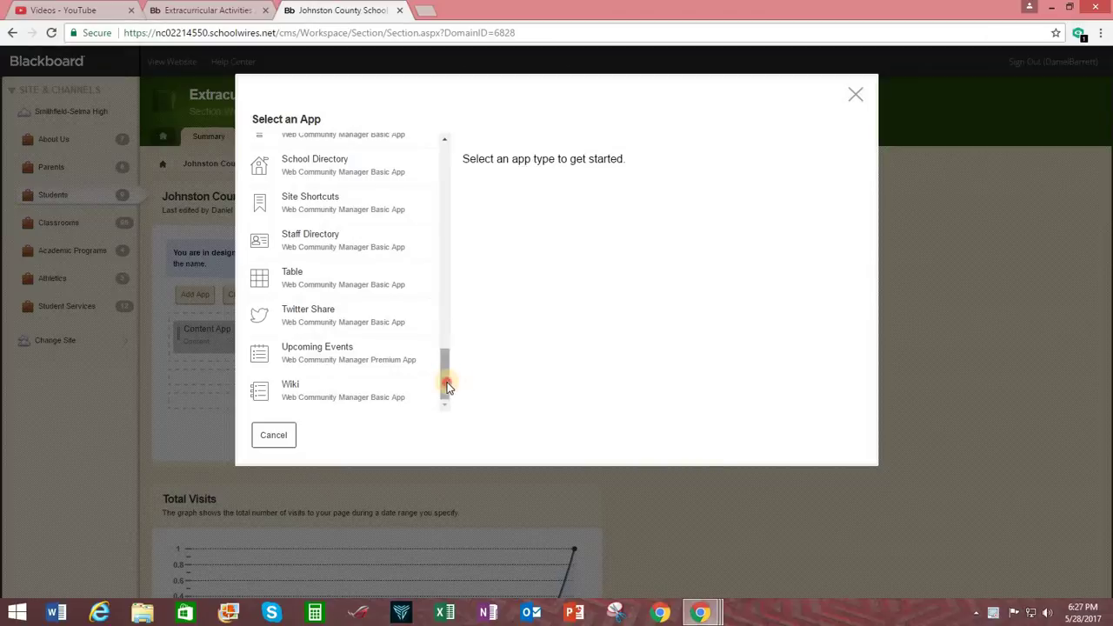
pyautogui.moveTo(447, 385); pyautogui.dragTo(427, 231)
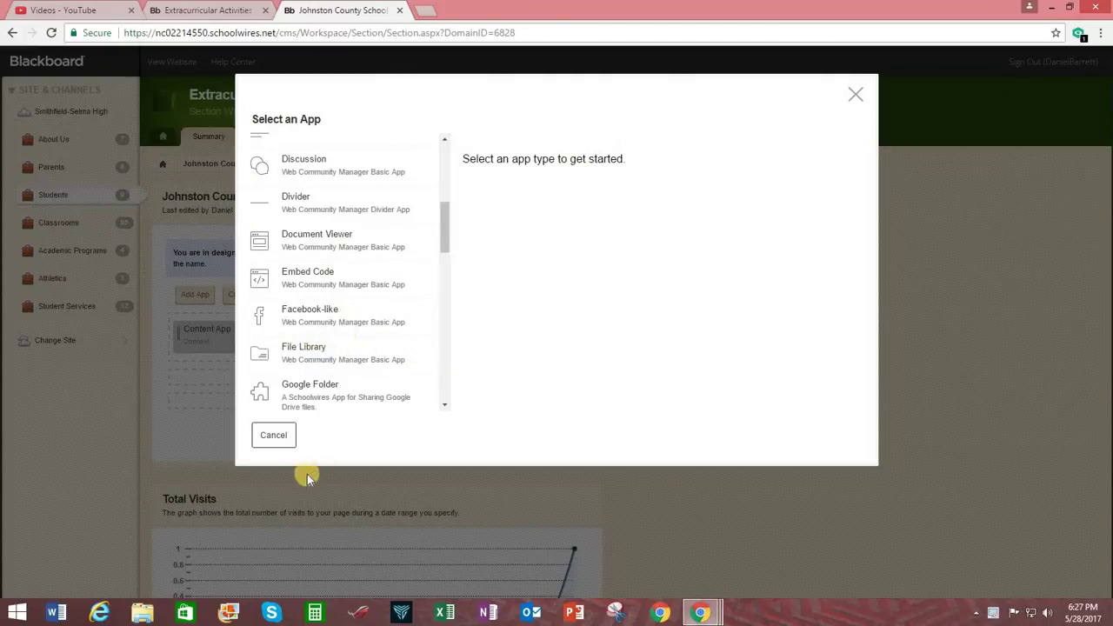
pyautogui.click(273, 436)
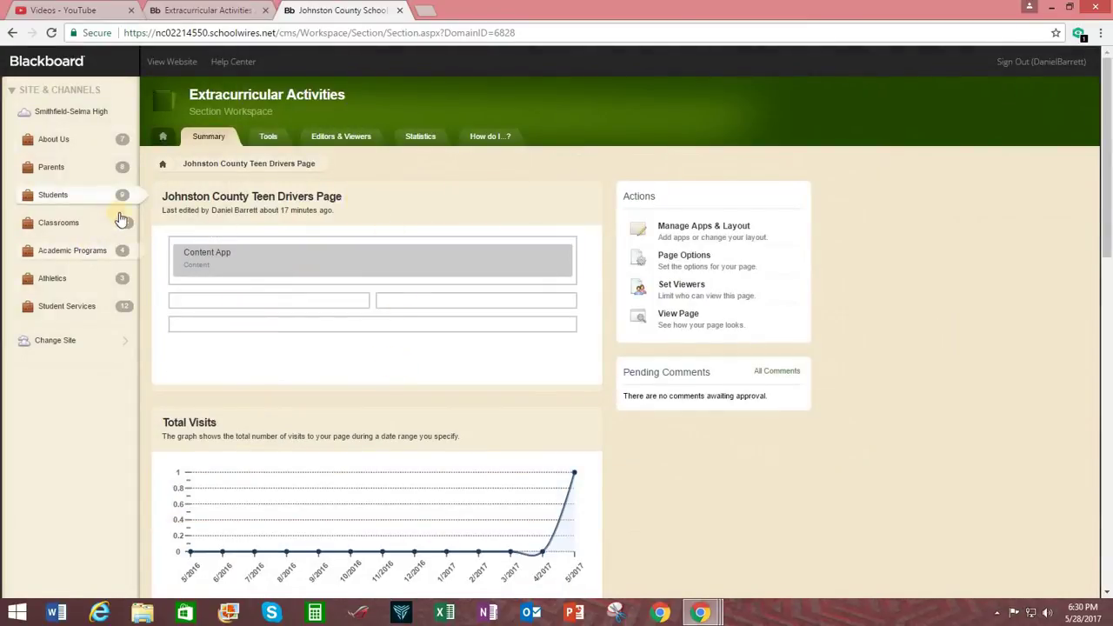
# - Open the Documents page of the Media Center section in the Students channel
pyautogui.click(51, 199)
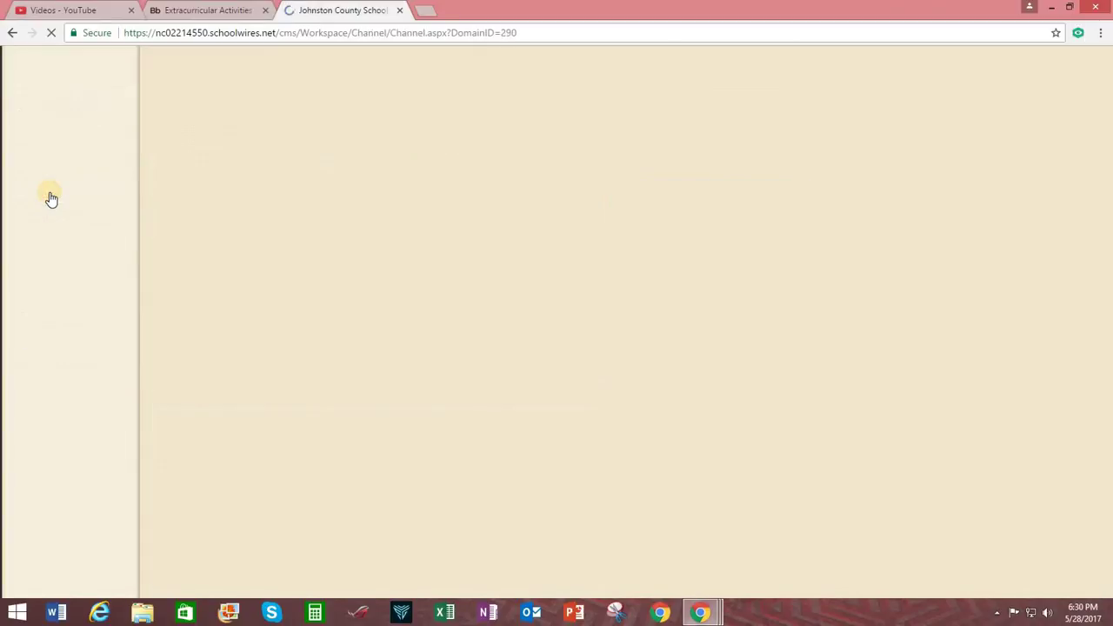
pyautogui.scroll(-3, 348, 266)
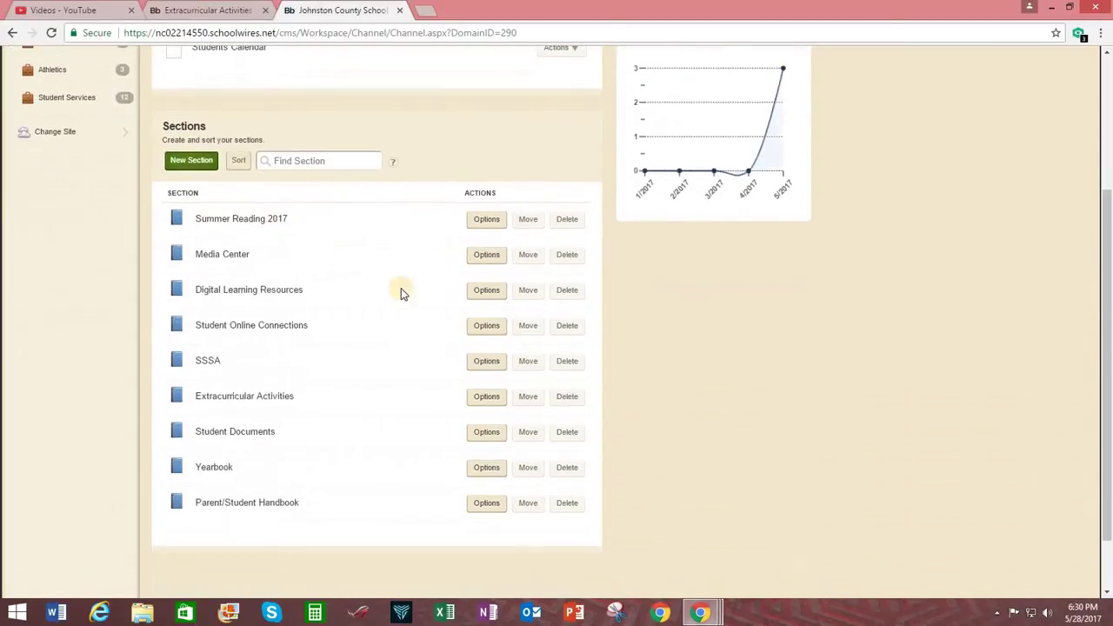
pyautogui.click(222, 254)
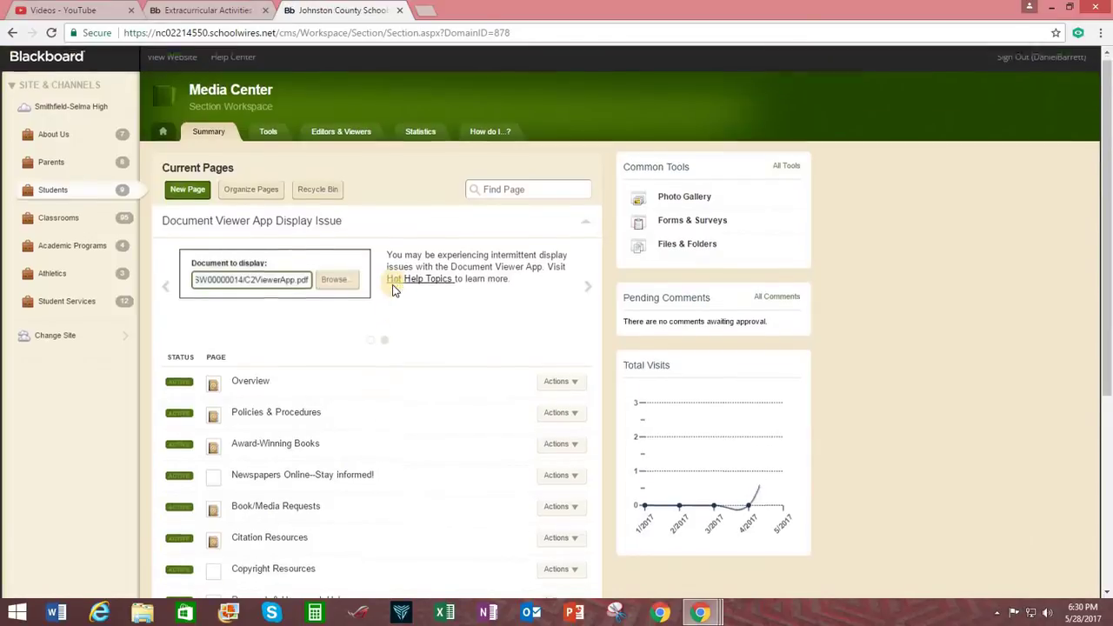
pyautogui.scroll(-3, 392, 291)
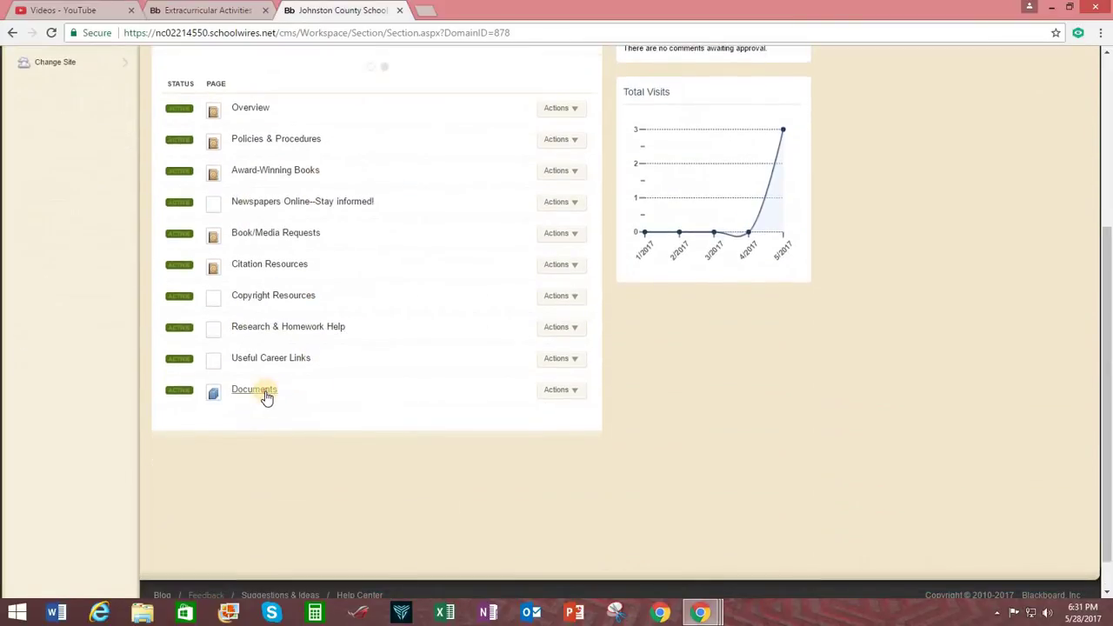
pyautogui.click(265, 394)
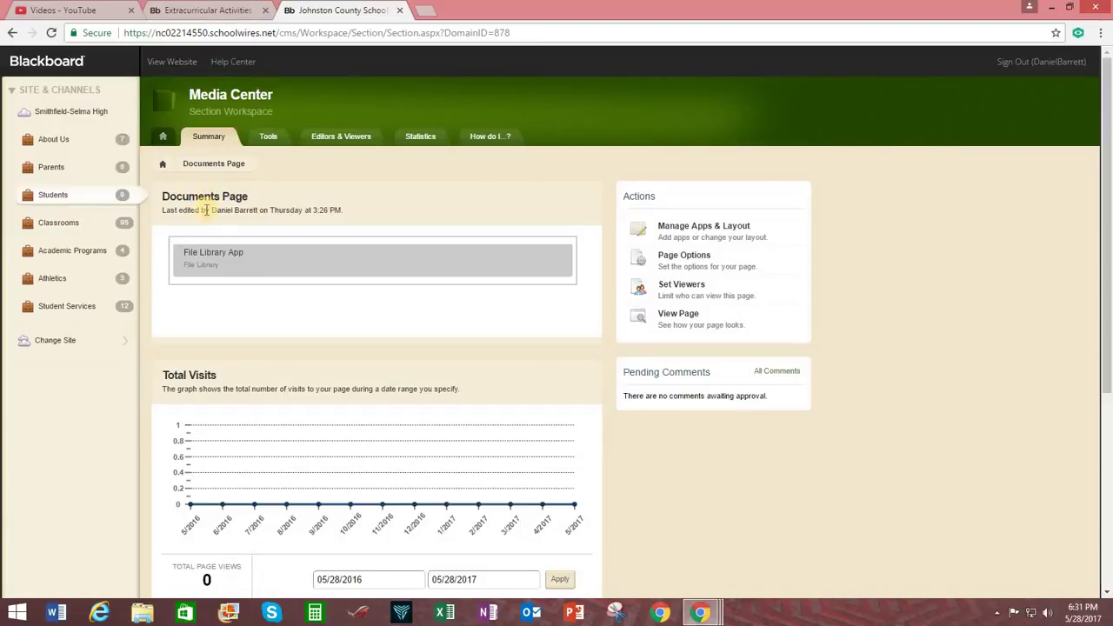
# - View the Media Center Documents page on the live website in a maximized window and examine its file library
pyautogui.click(171, 62)
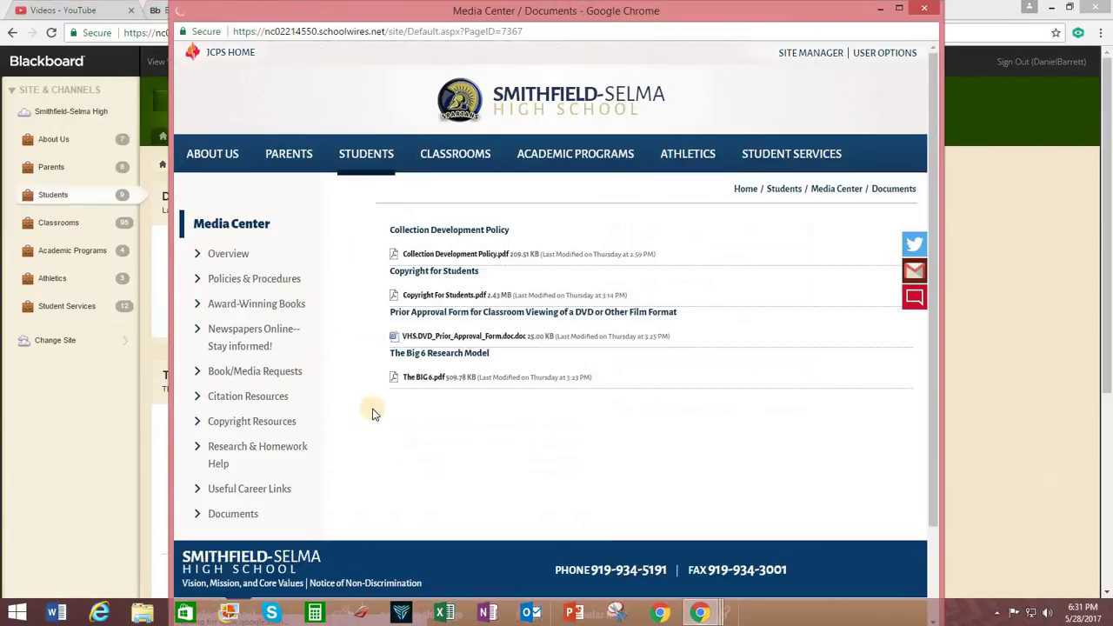
pyautogui.click(899, 8)
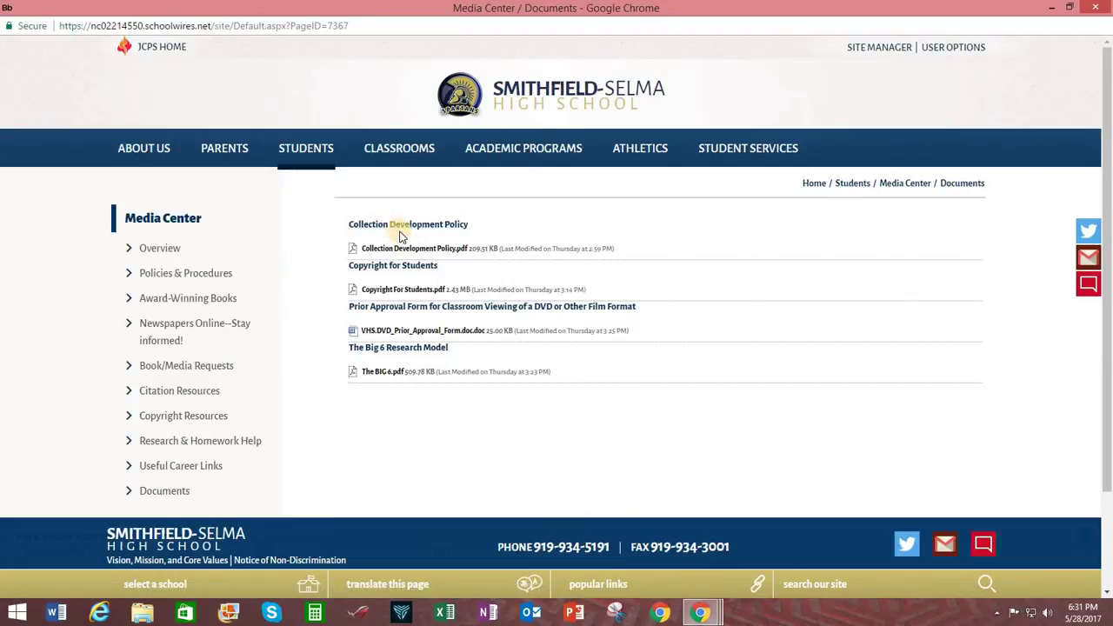
pyautogui.click(460, 235)
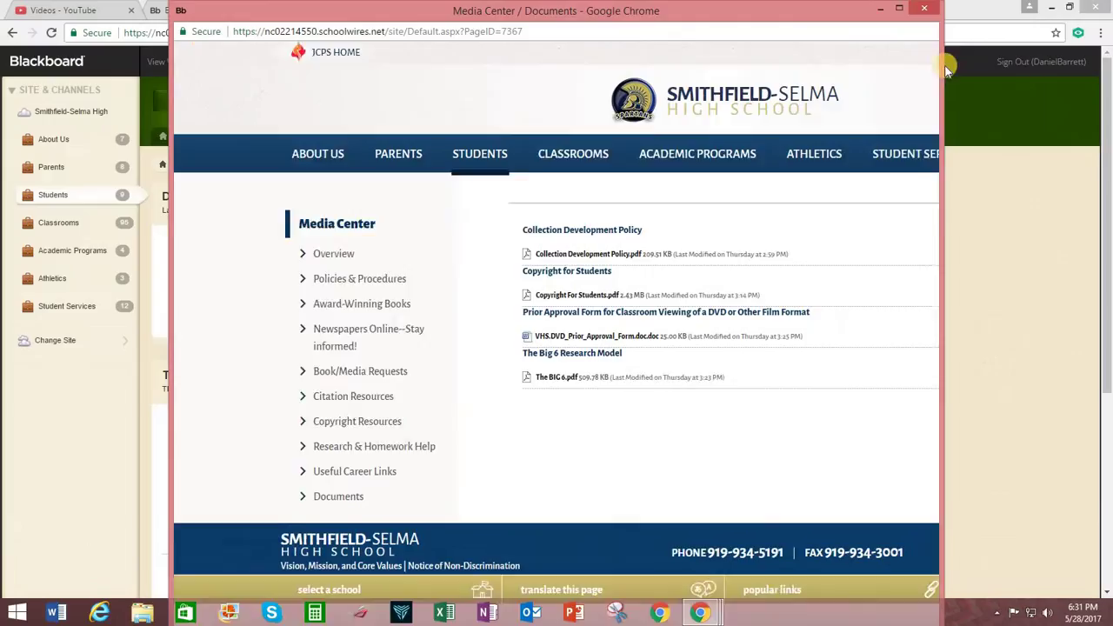
# - Close the live Media Center page and open the Johnston County Teen Drivers page in the Students channel's Extracurricular Activities section
pyautogui.click(1068, 7)
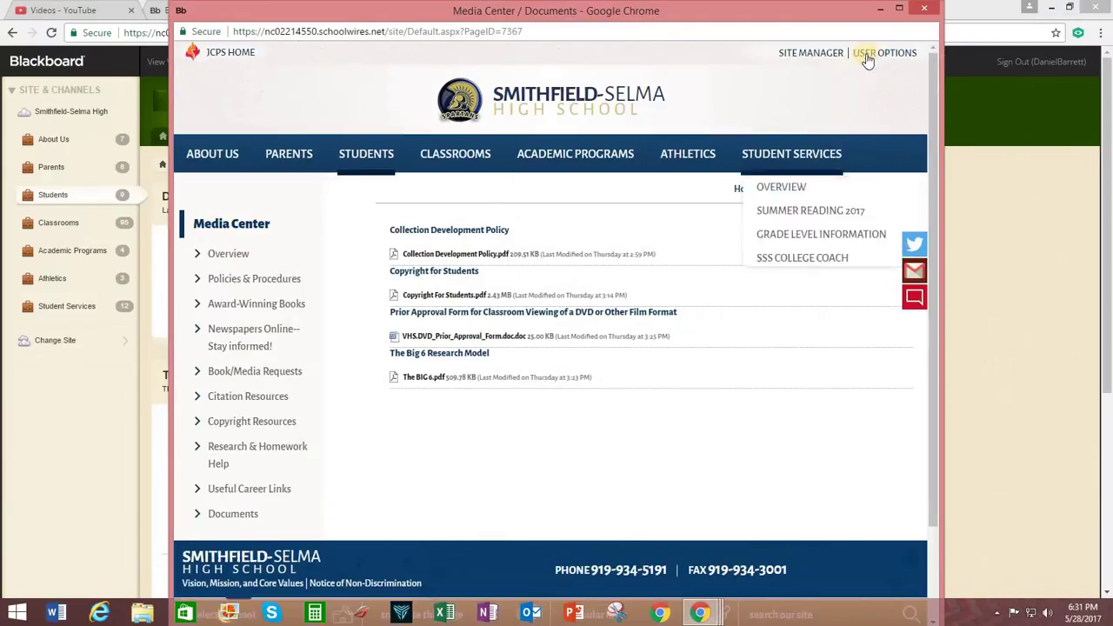
pyautogui.click(925, 10)
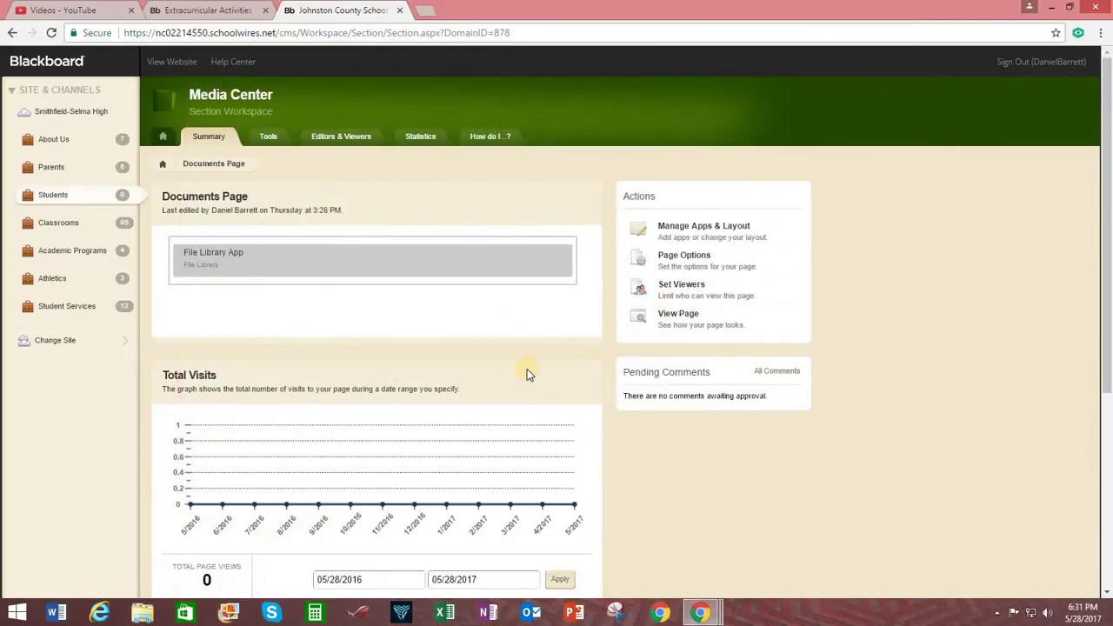
pyautogui.click(54, 200)
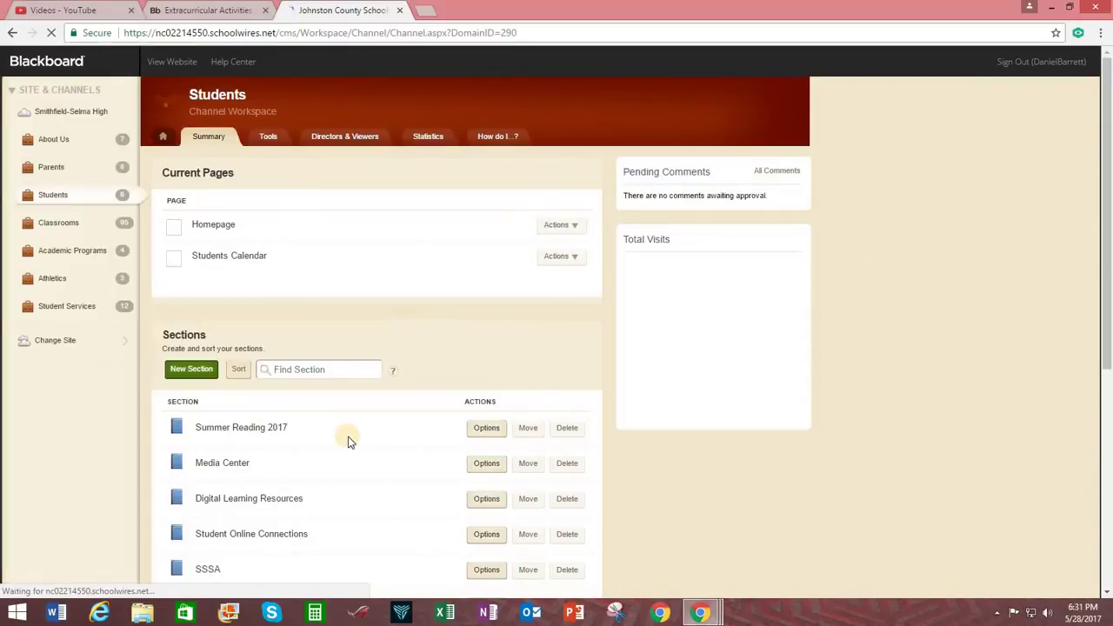
pyautogui.scroll(-3, 352, 447)
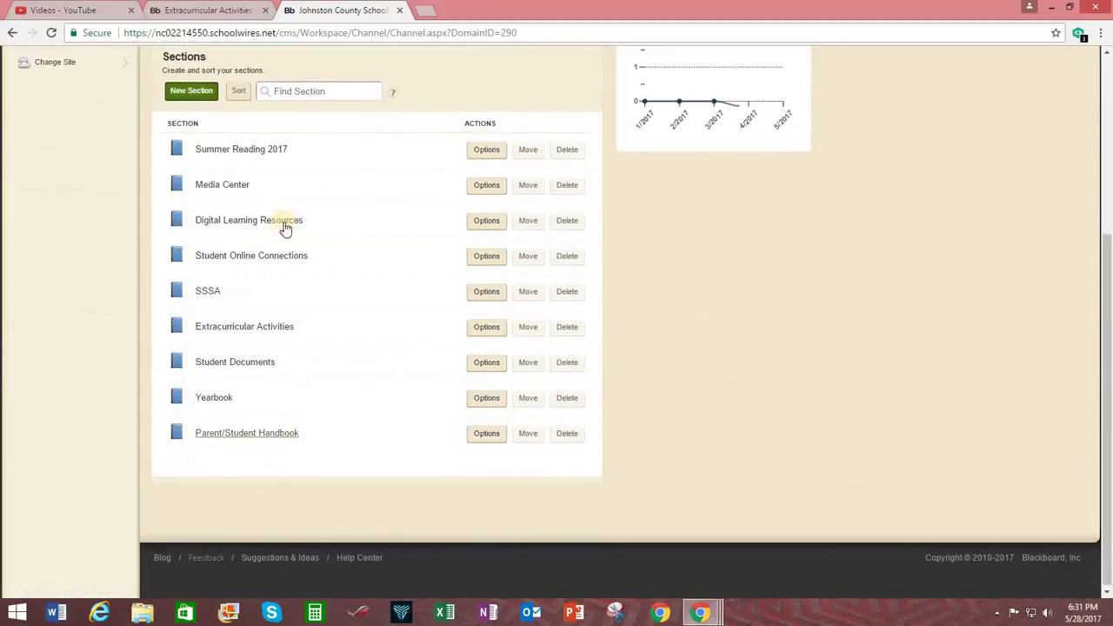
pyautogui.click(261, 327)
pyautogui.scroll(-5, 421, 311)
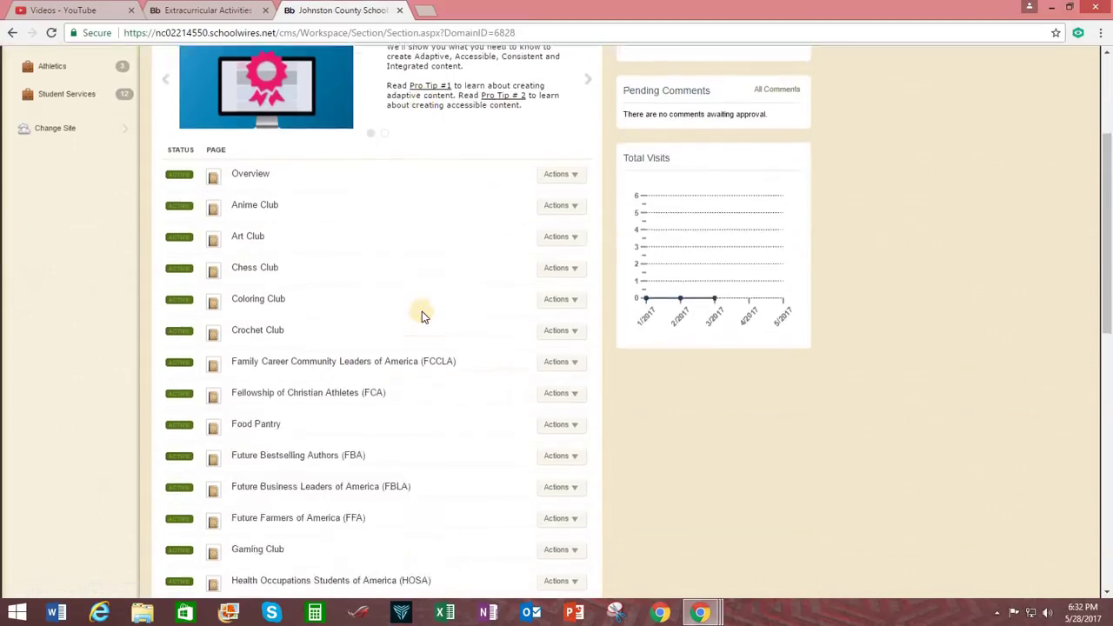
pyautogui.scroll(-2, 473, 251)
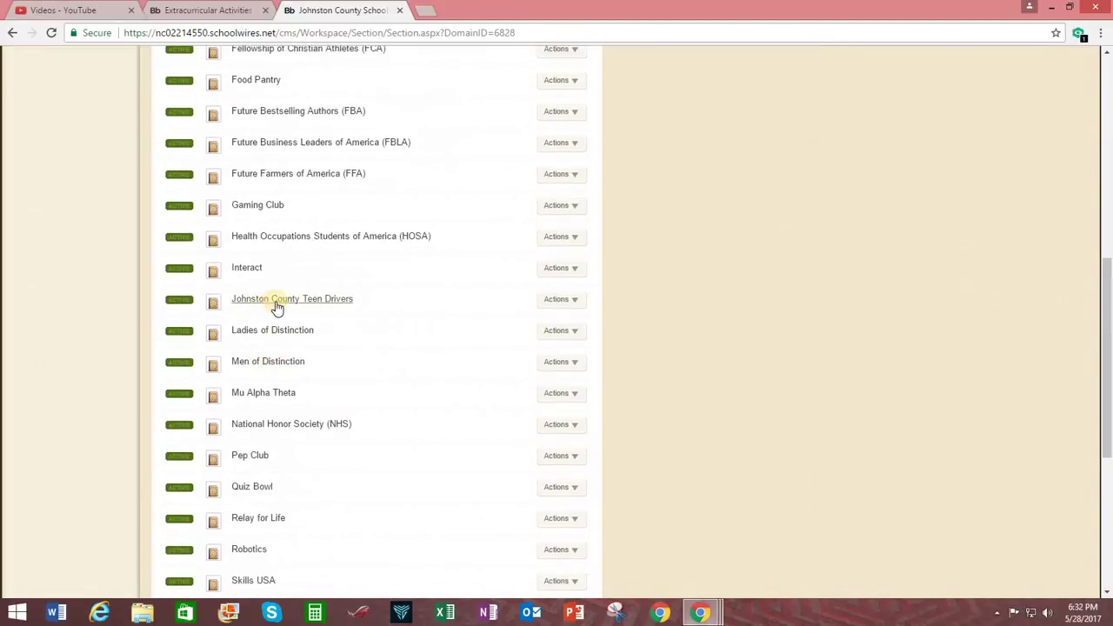
pyautogui.click(274, 300)
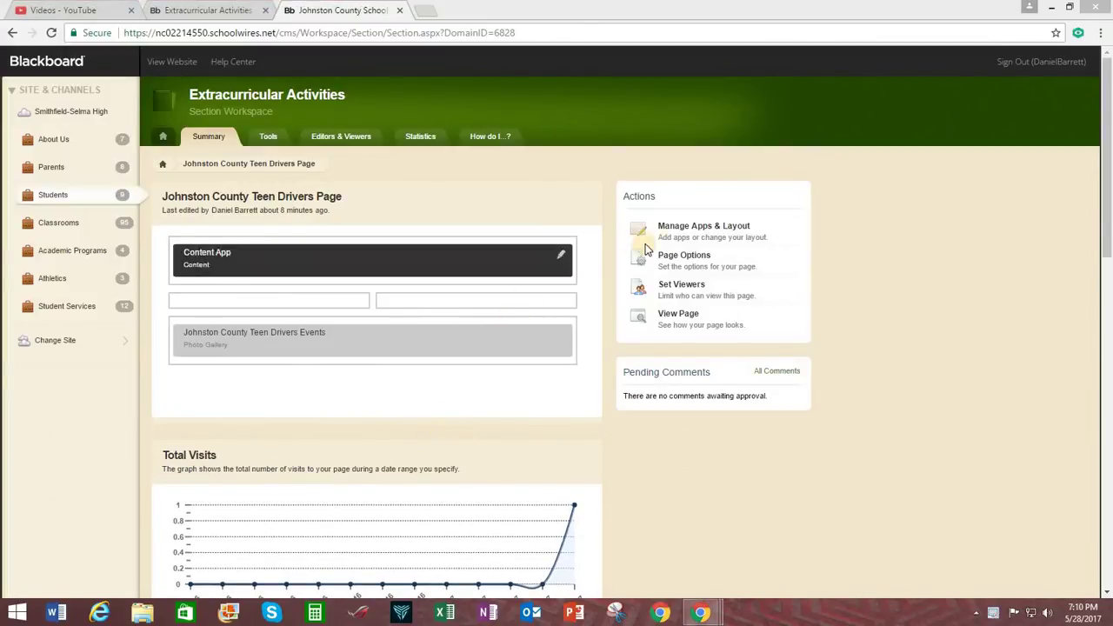
# - Enter design mode for the page and examine the apps that can be added, including the existing Headlines & Features apps
pyautogui.click(689, 228)
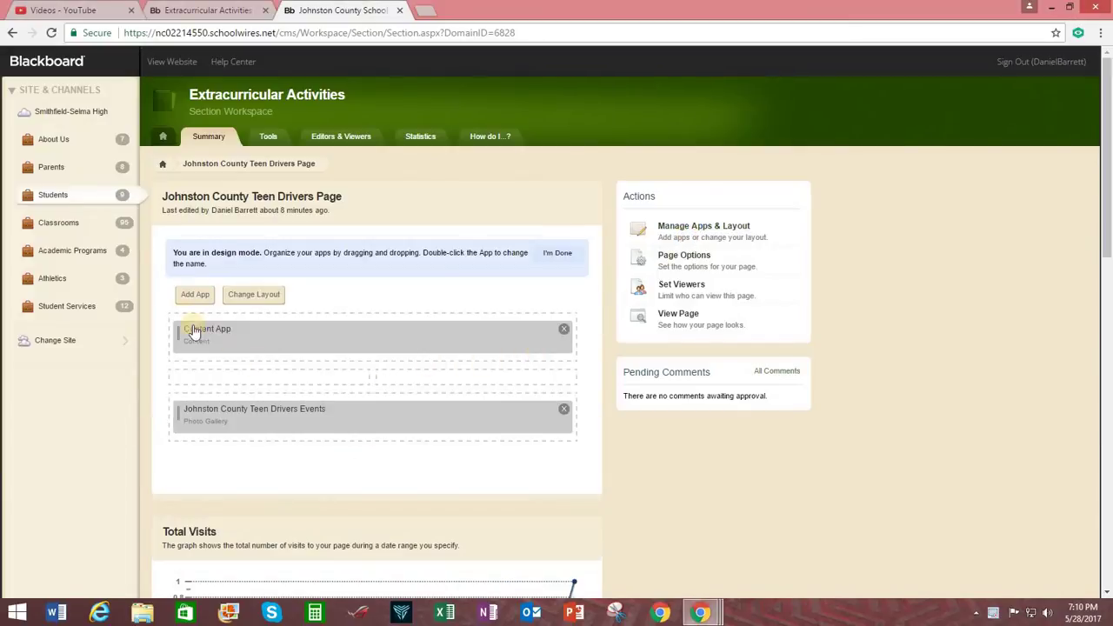
pyautogui.click(196, 294)
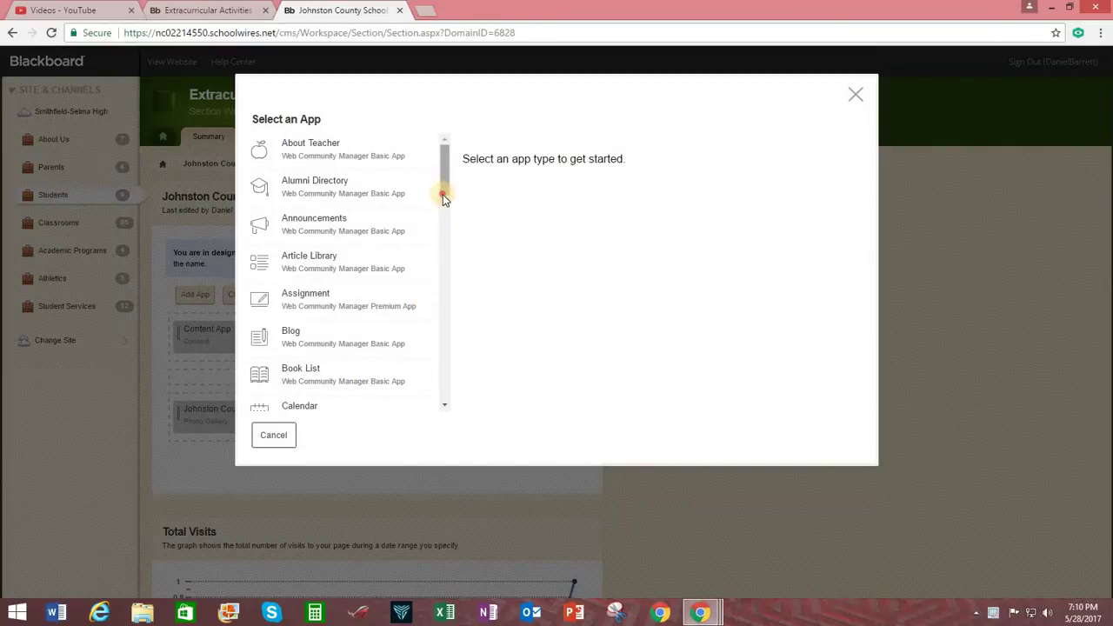
pyautogui.moveTo(442, 194); pyautogui.dragTo(433, 283)
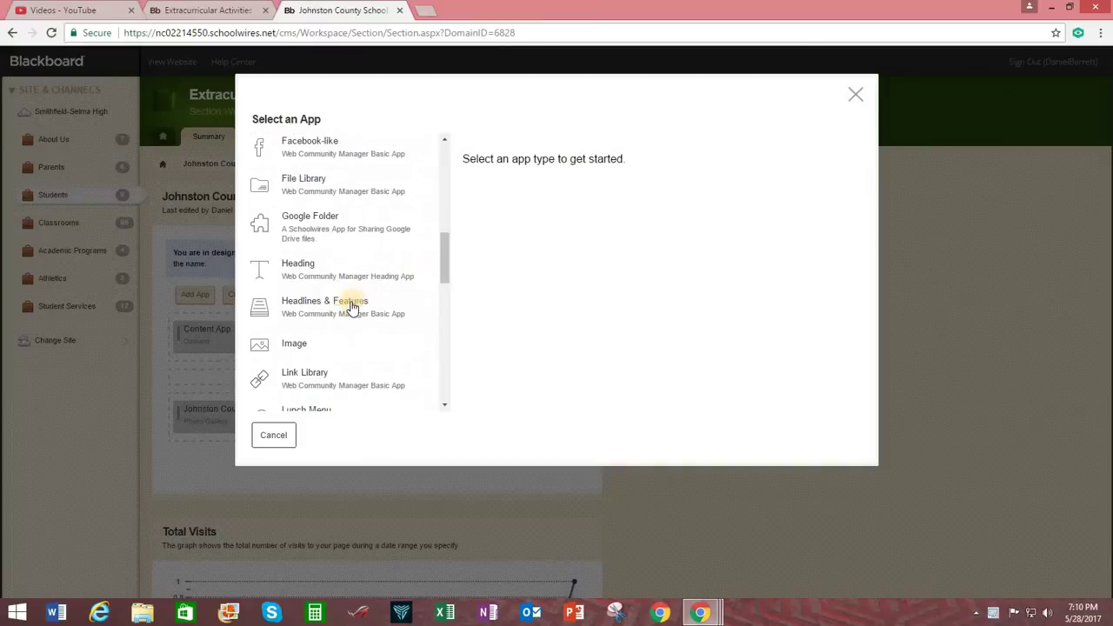
pyautogui.click(352, 307)
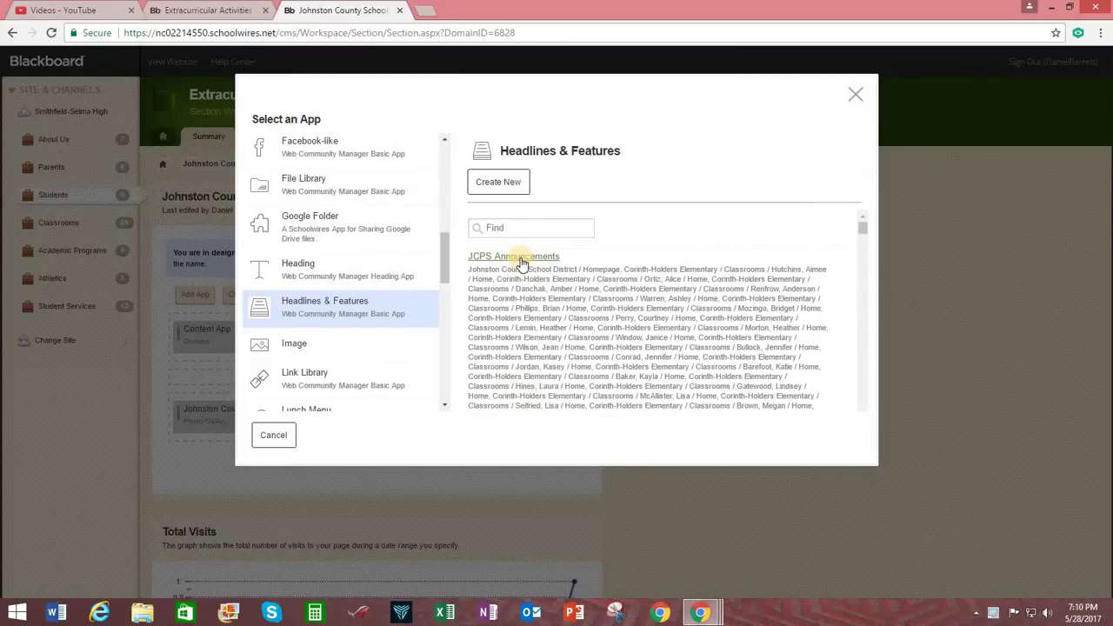
pyautogui.moveTo(858, 233); pyautogui.dragTo(852, 427)
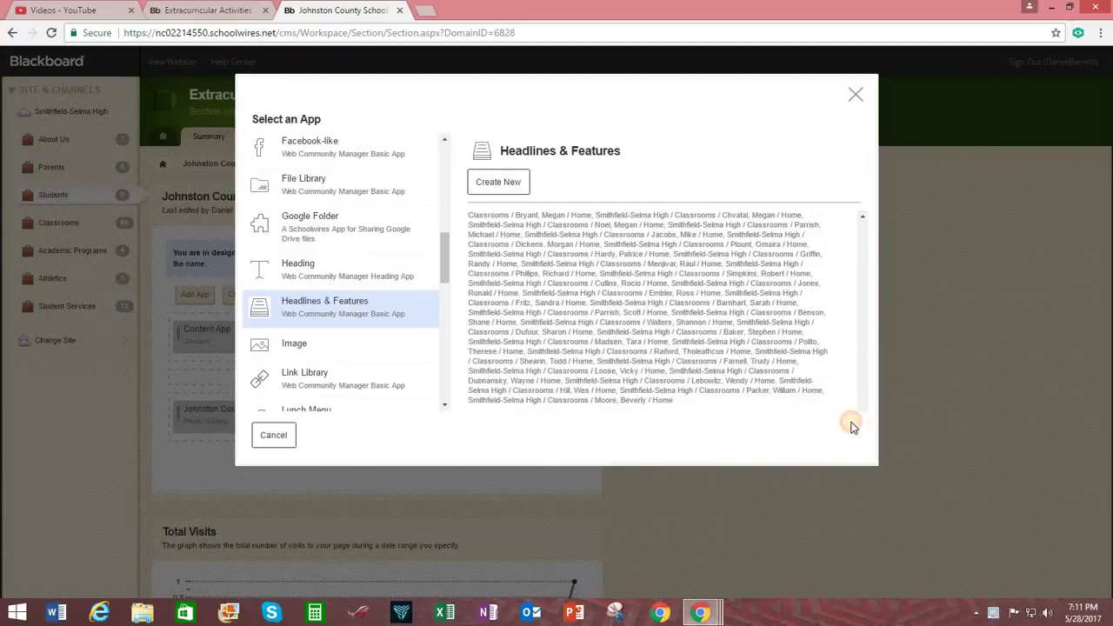
pyautogui.scroll(3, 815, 409)
pyautogui.scroll(-4, 816, 410)
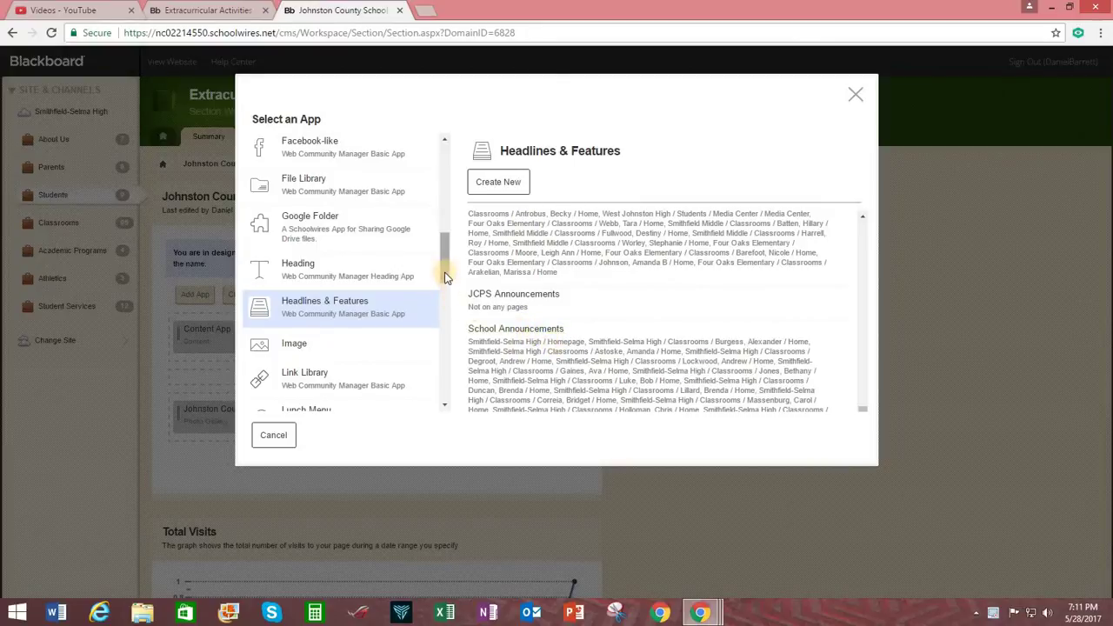
pyautogui.moveTo(443, 278); pyautogui.dragTo(448, 418)
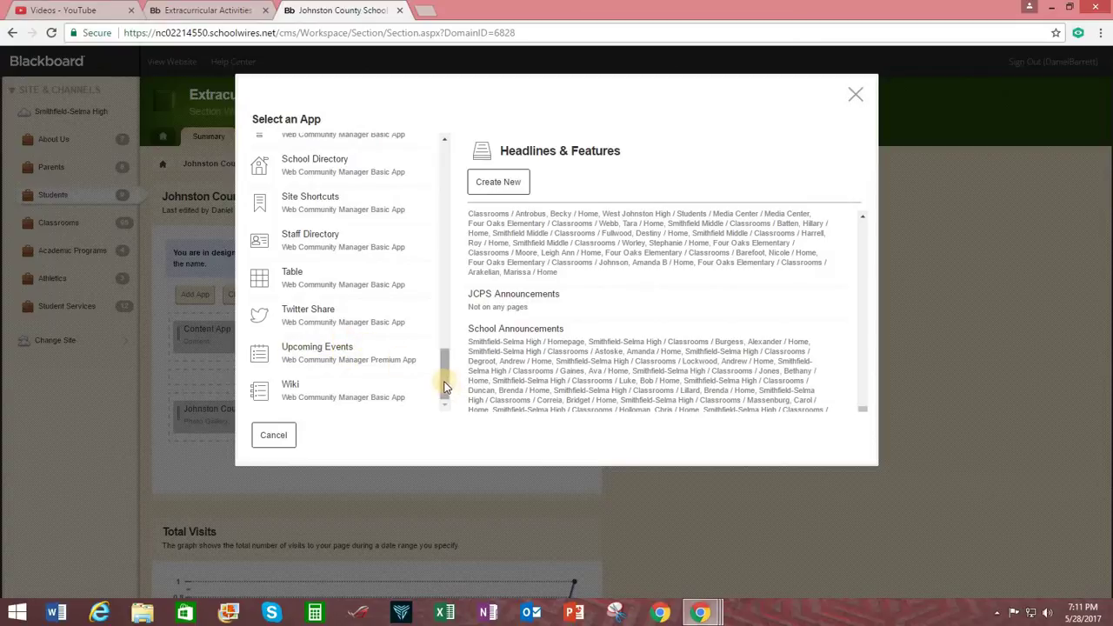
pyautogui.moveTo(443, 386); pyautogui.dragTo(446, 176)
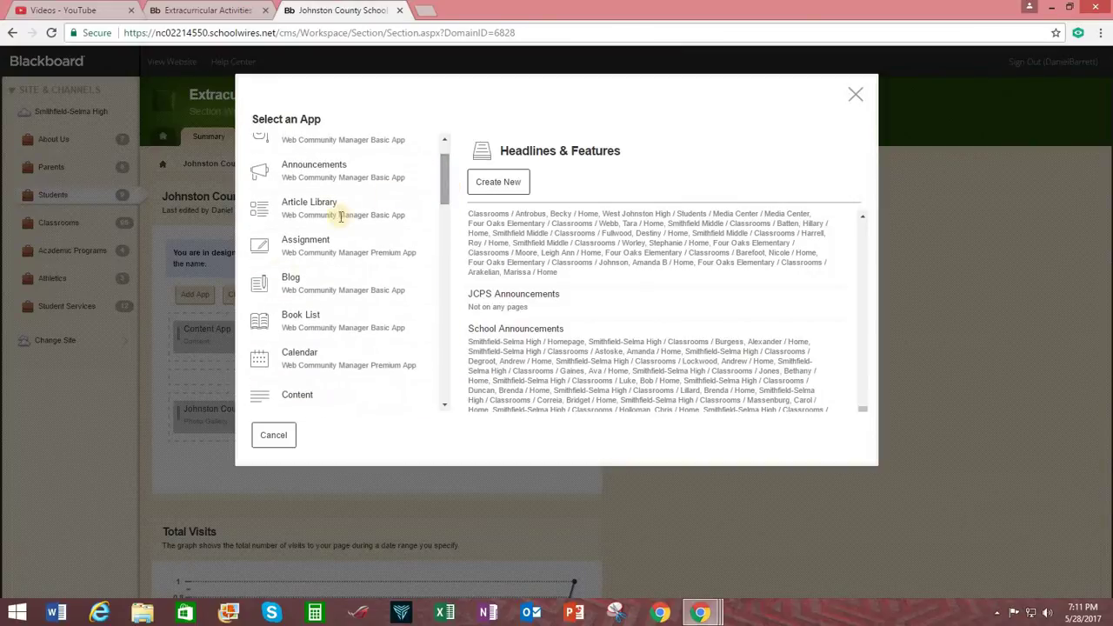
# - Create a new Calendar app named "JoCo Teen Driver Events" on the page
pyautogui.click(311, 356)
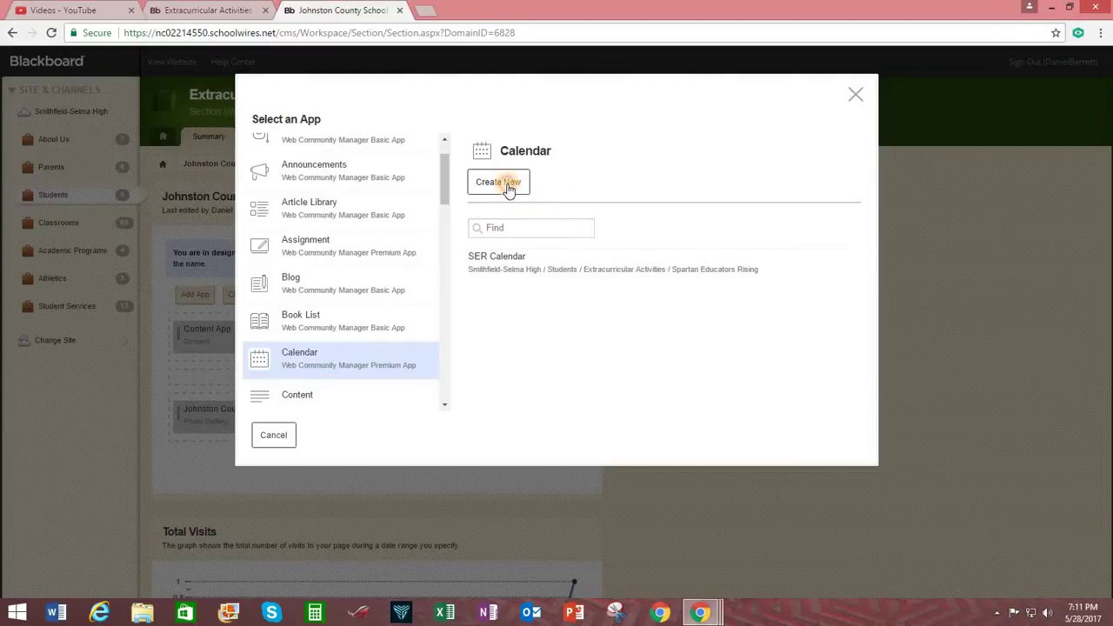
pyautogui.click(509, 188)
pyautogui.click(674, 239)
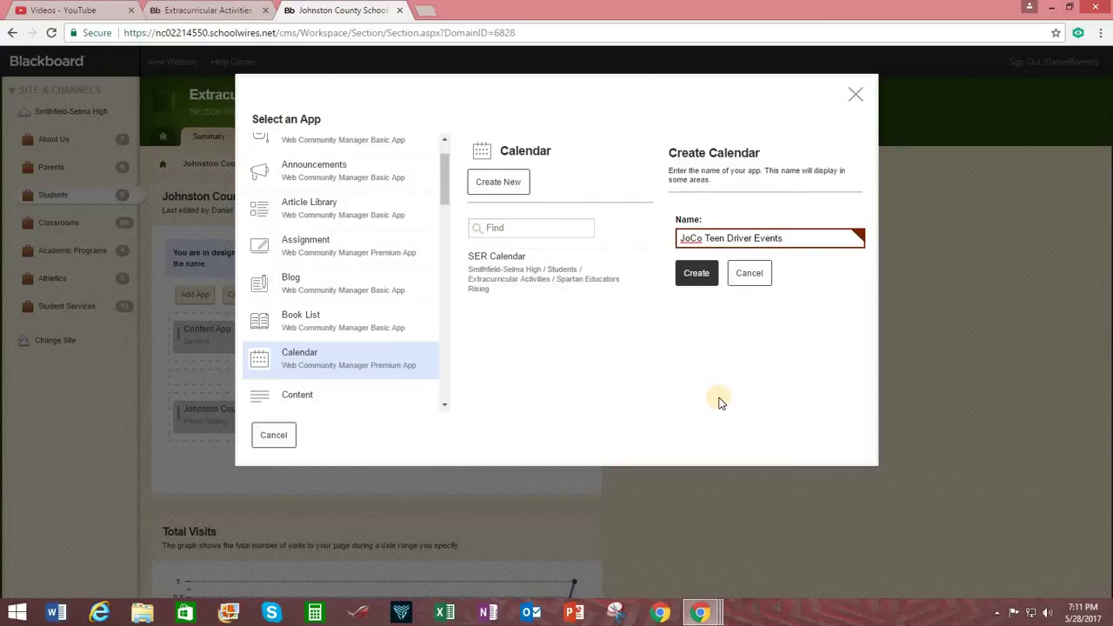
pyautogui.click(697, 273)
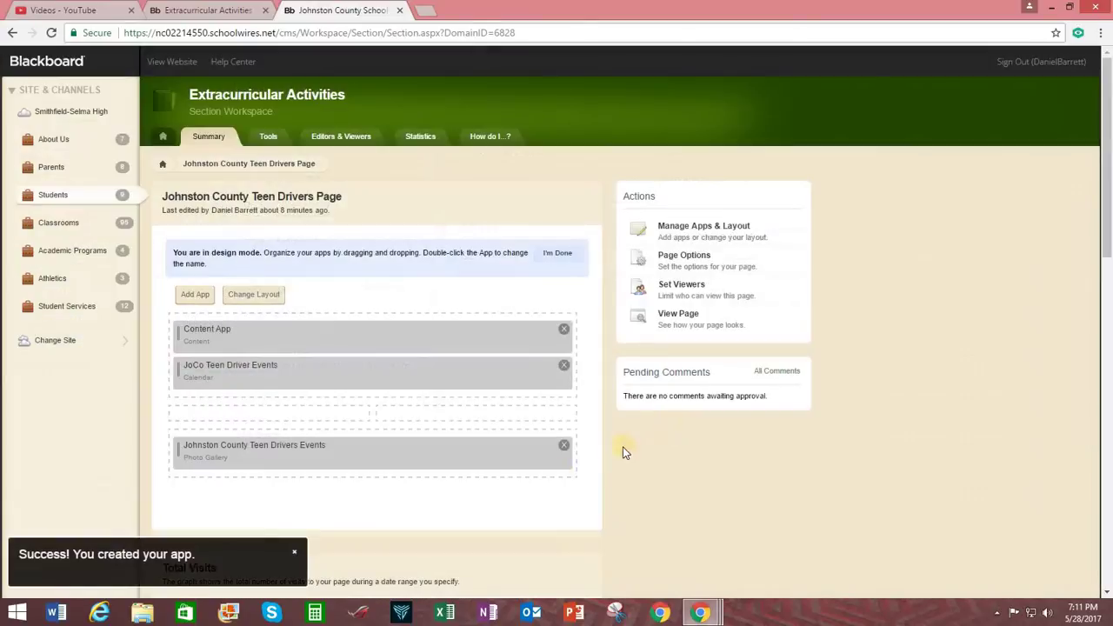
# - Rearrange the apps to place the calendar in the middle row's right column and the photo gallery in the bottom row
pyautogui.moveTo(339, 459); pyautogui.dragTo(557, 439)
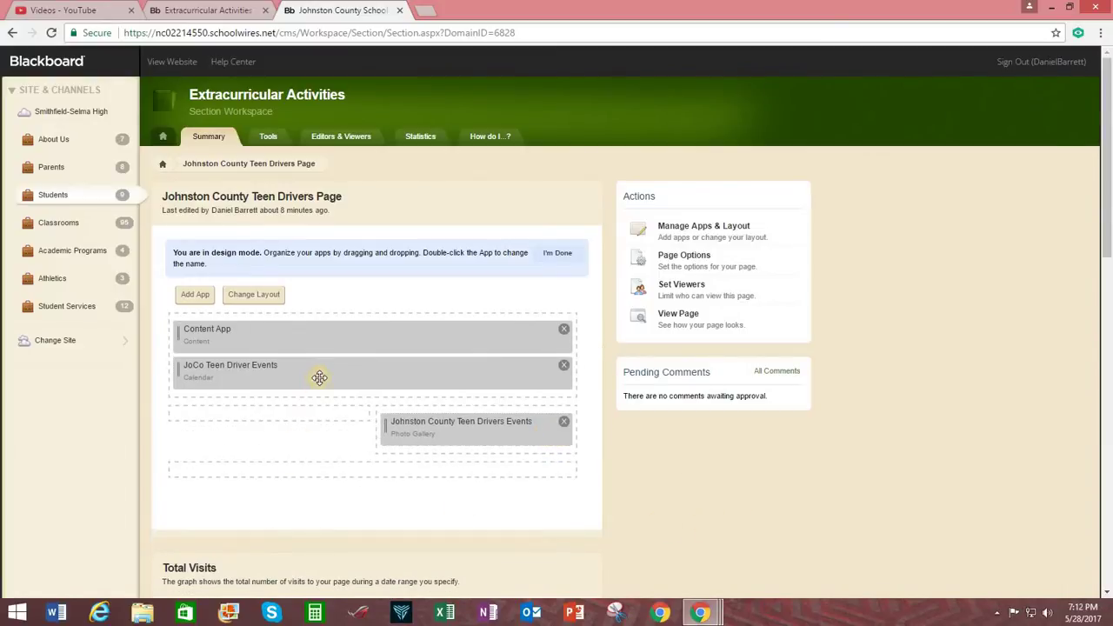
pyautogui.moveTo(342, 373); pyautogui.dragTo(349, 452)
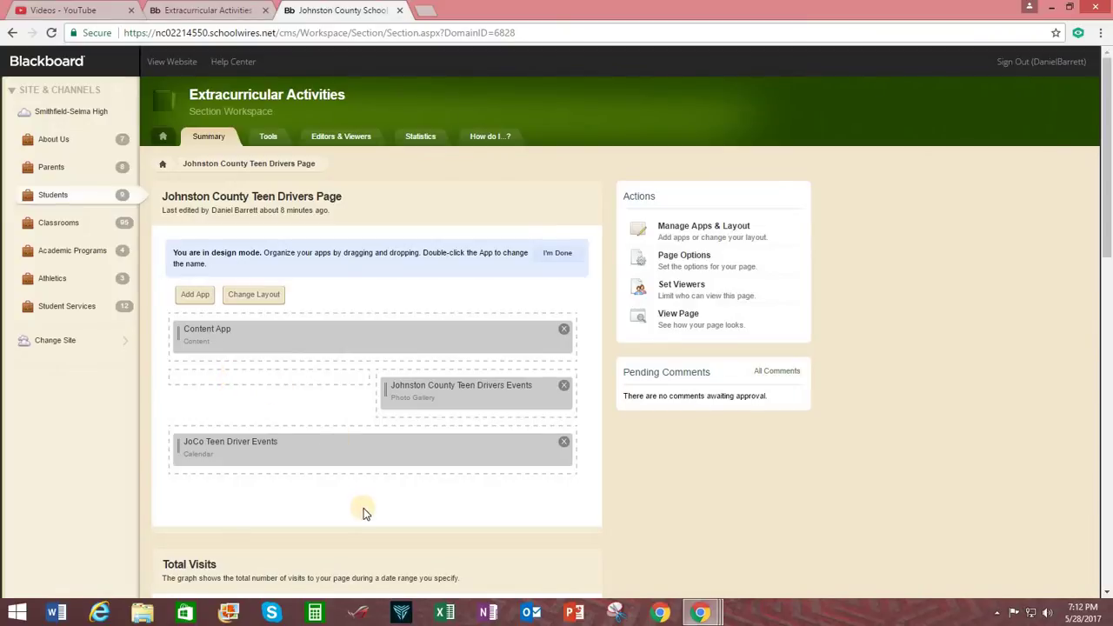
pyautogui.moveTo(442, 462); pyautogui.dragTo(461, 402)
pyautogui.moveTo(422, 436); pyautogui.dragTo(481, 494)
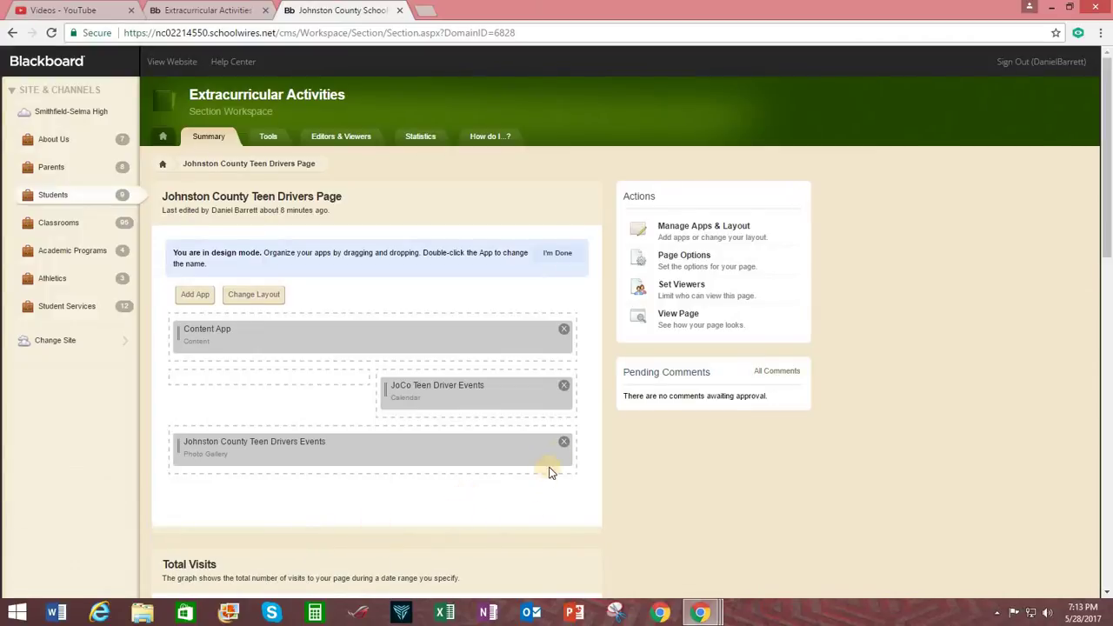
# - Create a new Content app named "Joco Teen Drivers" on the page
pyautogui.click(563, 444)
pyautogui.click(196, 296)
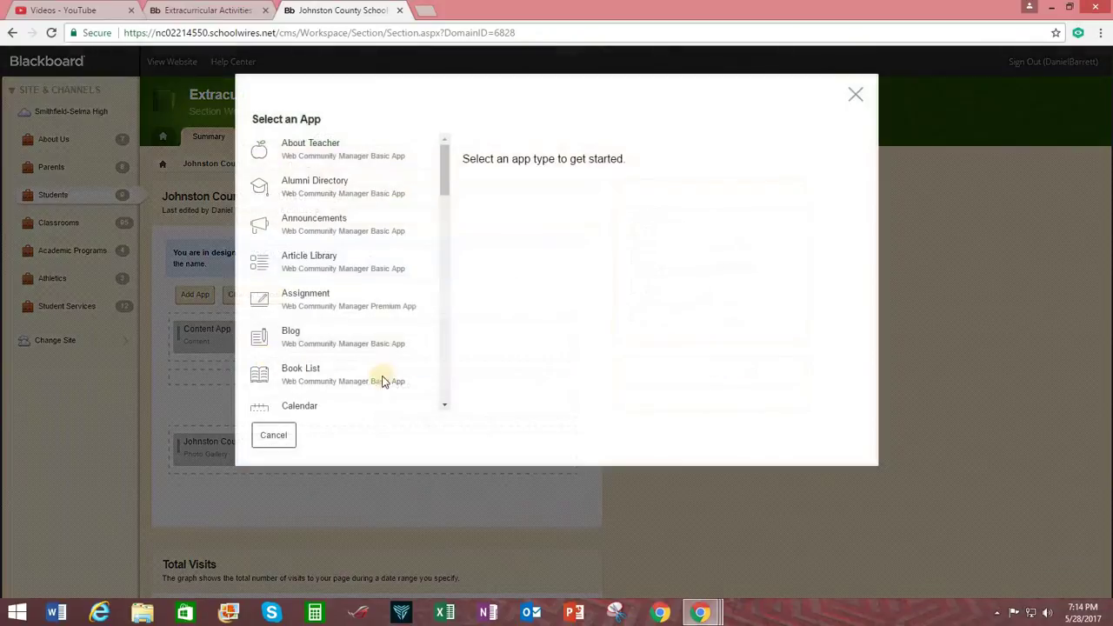
pyautogui.moveTo(448, 188); pyautogui.dragTo(444, 220)
pyautogui.click(295, 269)
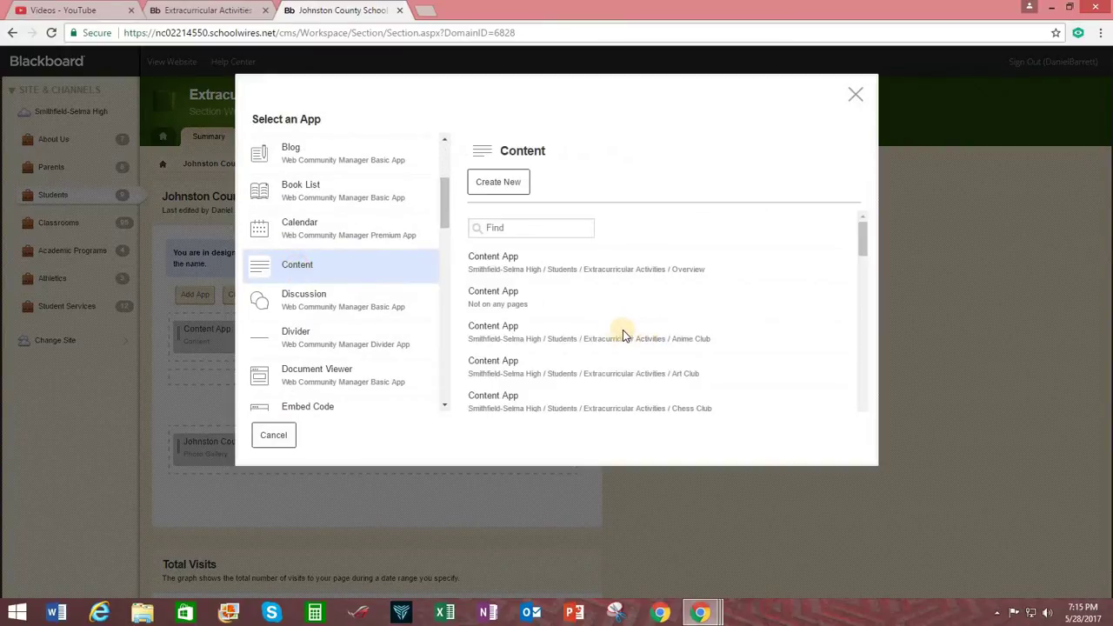
pyautogui.click(497, 182)
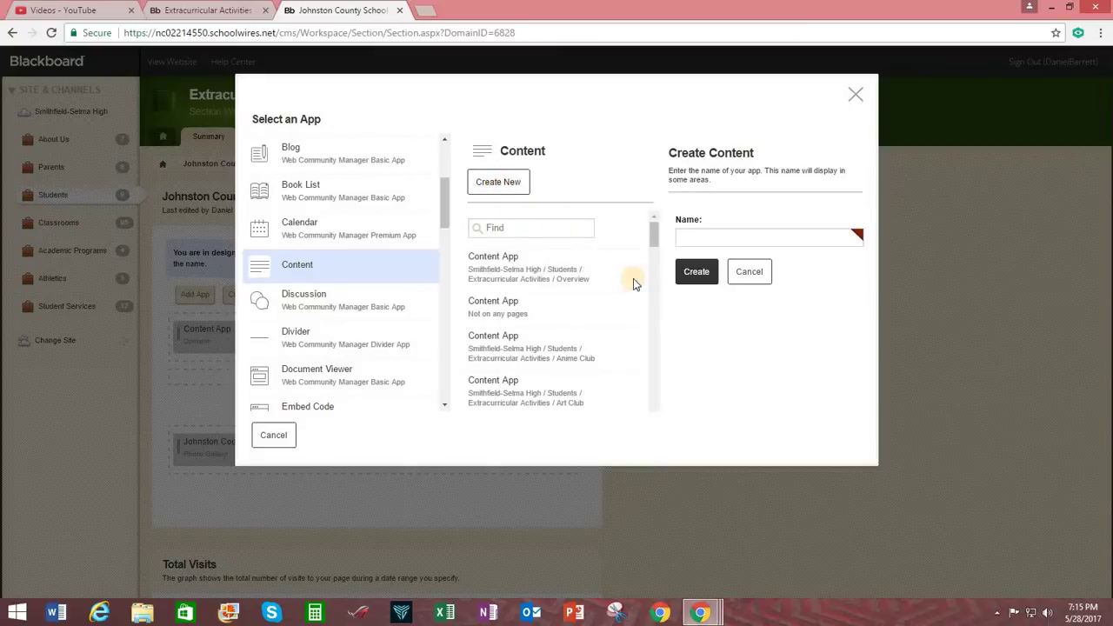
pyautogui.click(725, 228)
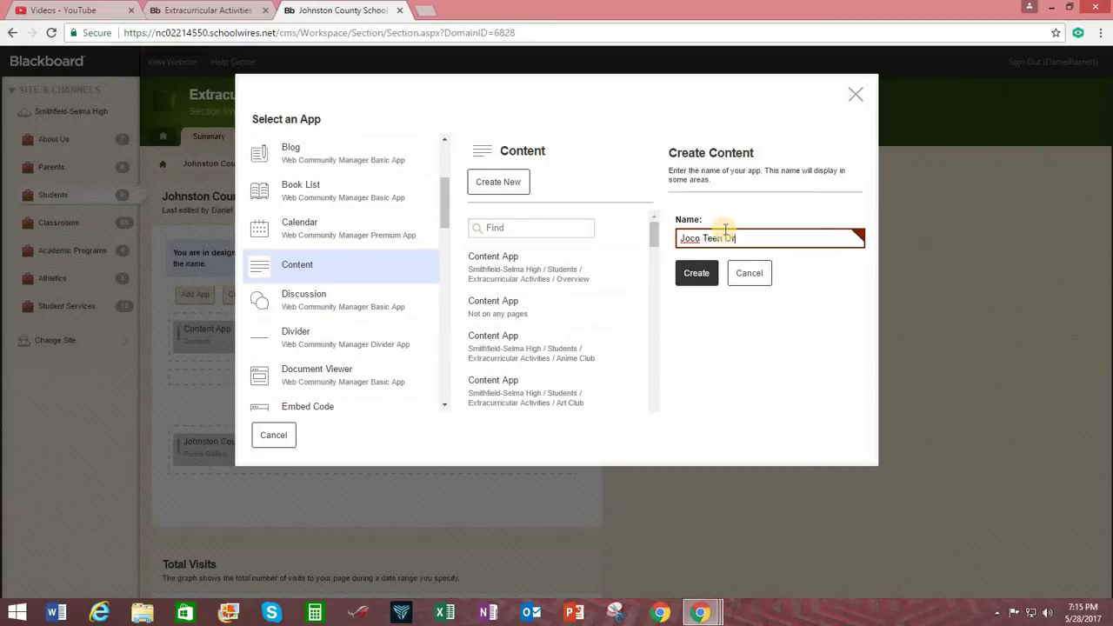
pyautogui.write('s')
pyautogui.click(702, 275)
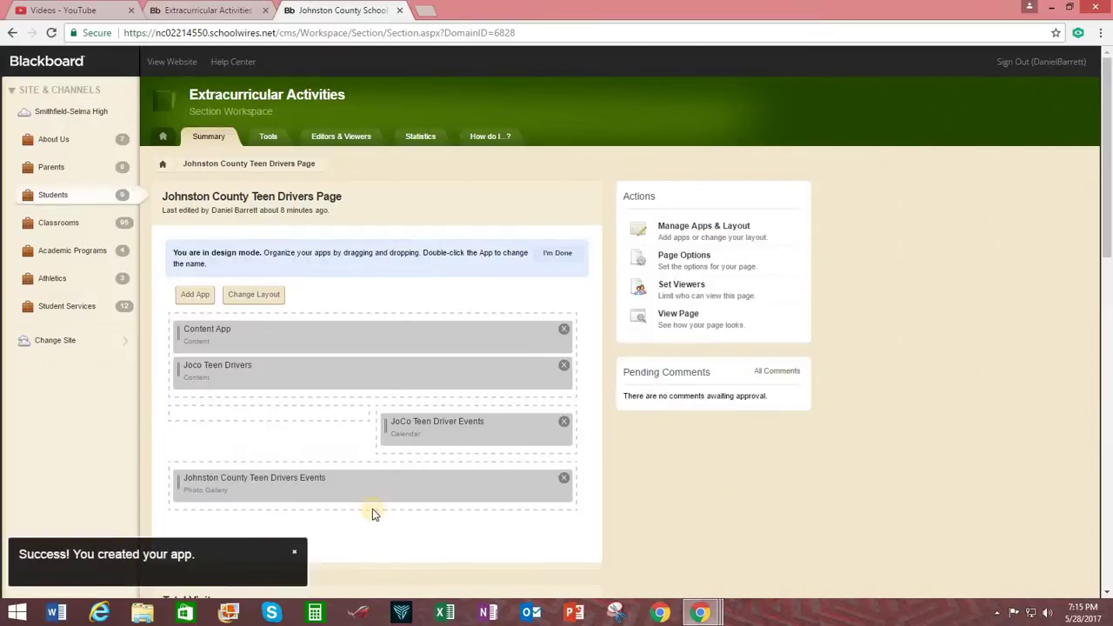
# - Place the Joco Teen Drivers content app in the middle row's left column, keep the photo gallery in the bottom row, and finish design mode
pyautogui.moveTo(301, 493); pyautogui.dragTo(307, 432)
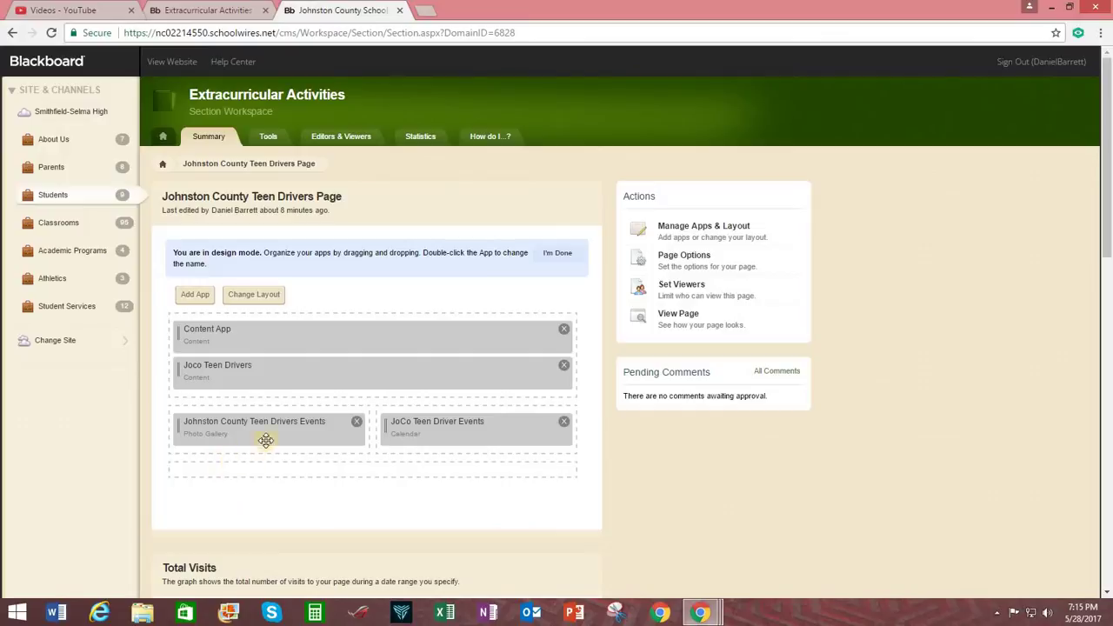
pyautogui.moveTo(294, 459); pyautogui.dragTo(382, 491)
pyautogui.moveTo(294, 379); pyautogui.dragTo(275, 400)
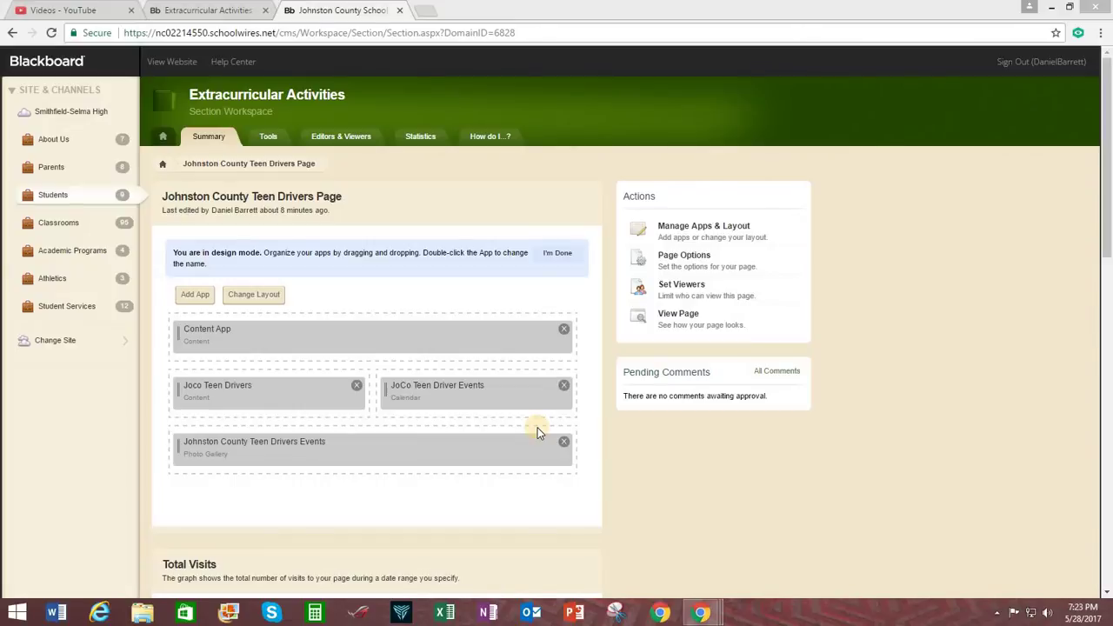
pyautogui.click(558, 261)
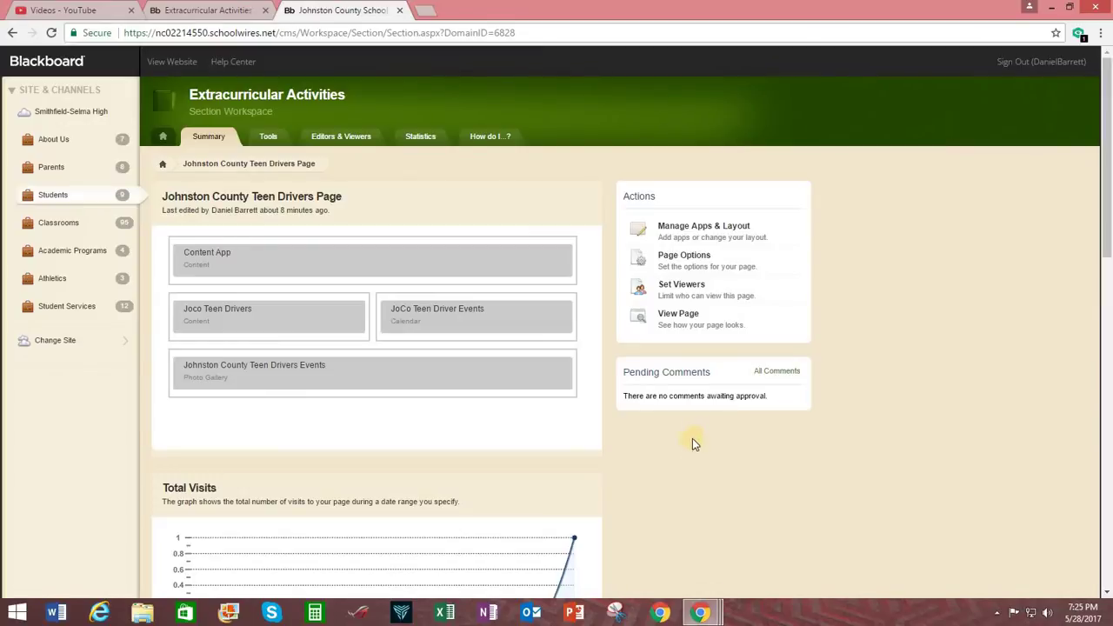
# - Open the Johnston County Teen Drivers Events photo gallery, accept a gallery width of 600, and start a photo upload
pyautogui.click(405, 376)
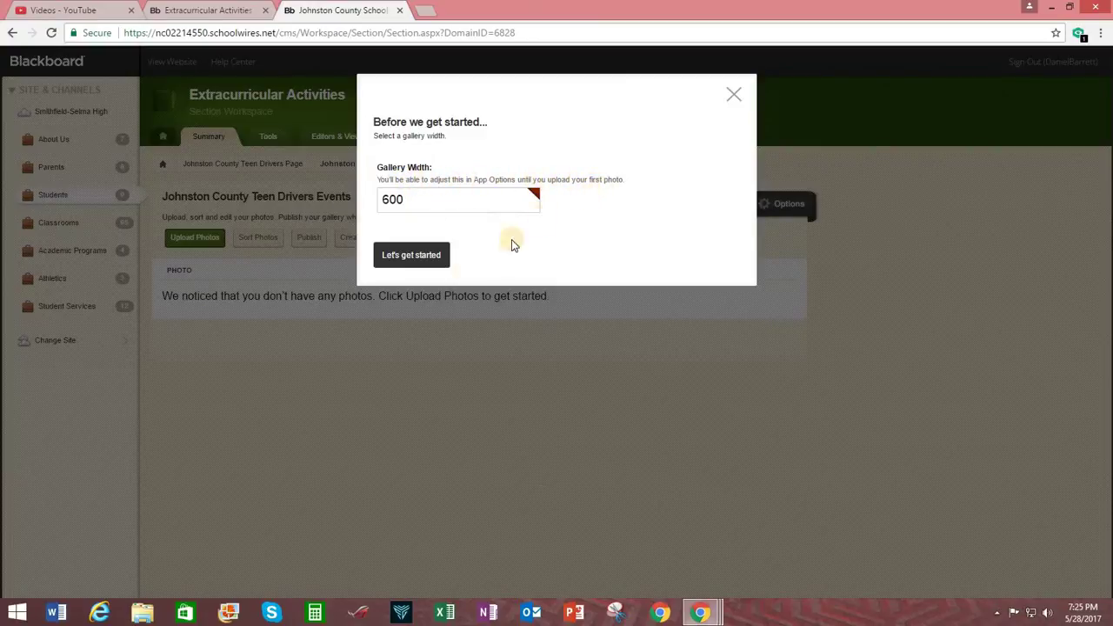
pyautogui.click(412, 256)
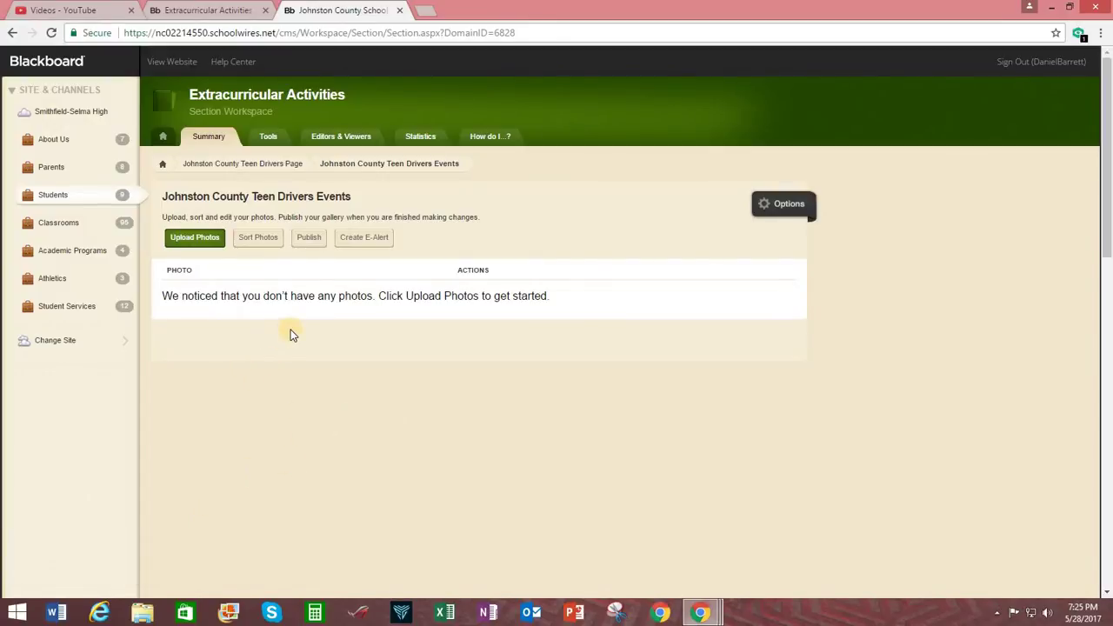
pyautogui.click(197, 240)
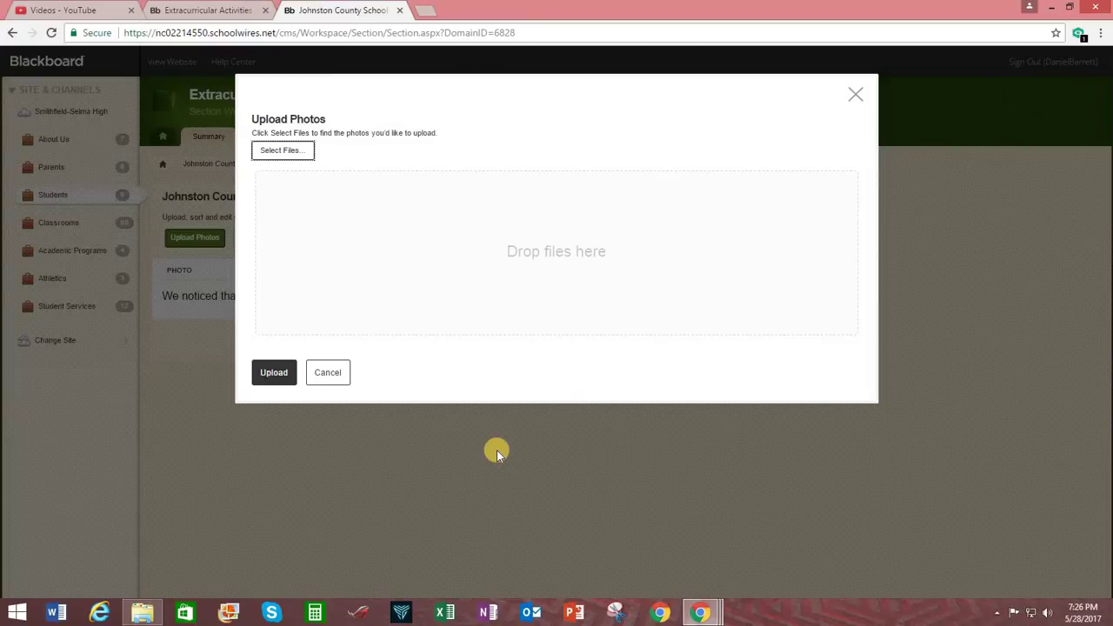
# - Add 20170321_111406.jpg from the Work Pics Sprin 2017 folder in File Explorer to the photo upload list
pyautogui.click(143, 613)
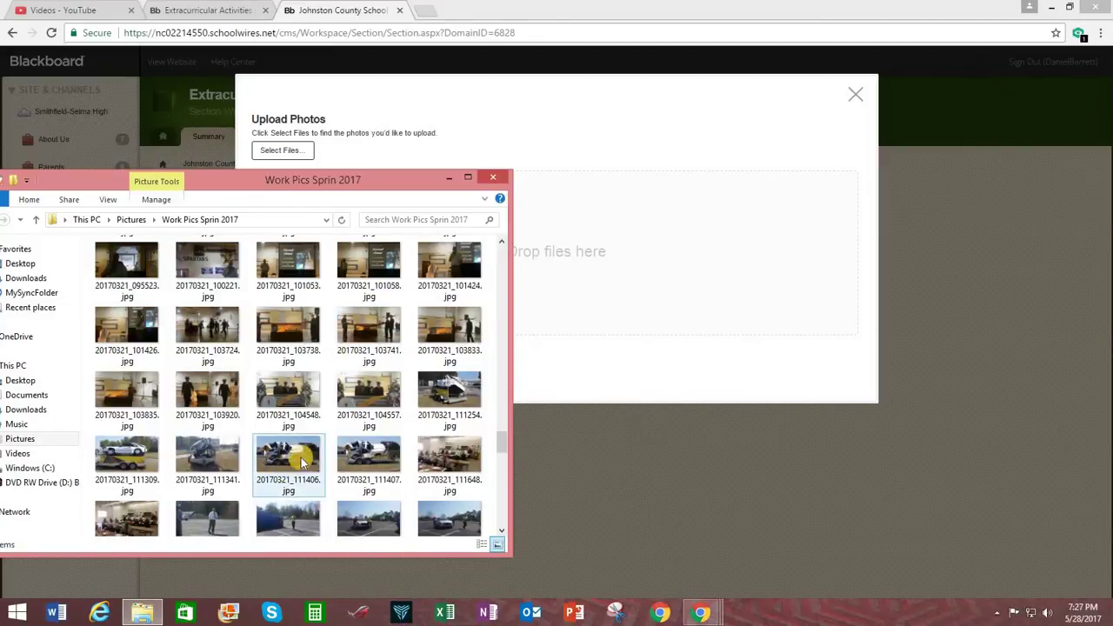
pyautogui.moveTo(294, 470)
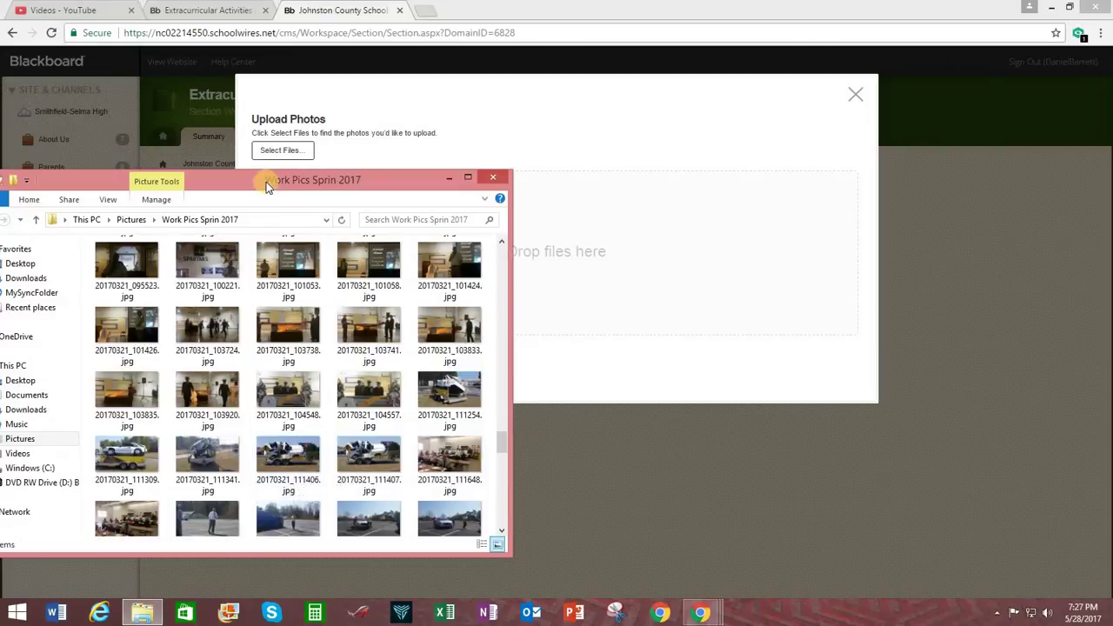
pyautogui.moveTo(269, 182); pyautogui.dragTo(251, 213)
pyautogui.moveTo(276, 481); pyautogui.dragTo(634, 261)
pyautogui.click(607, 443)
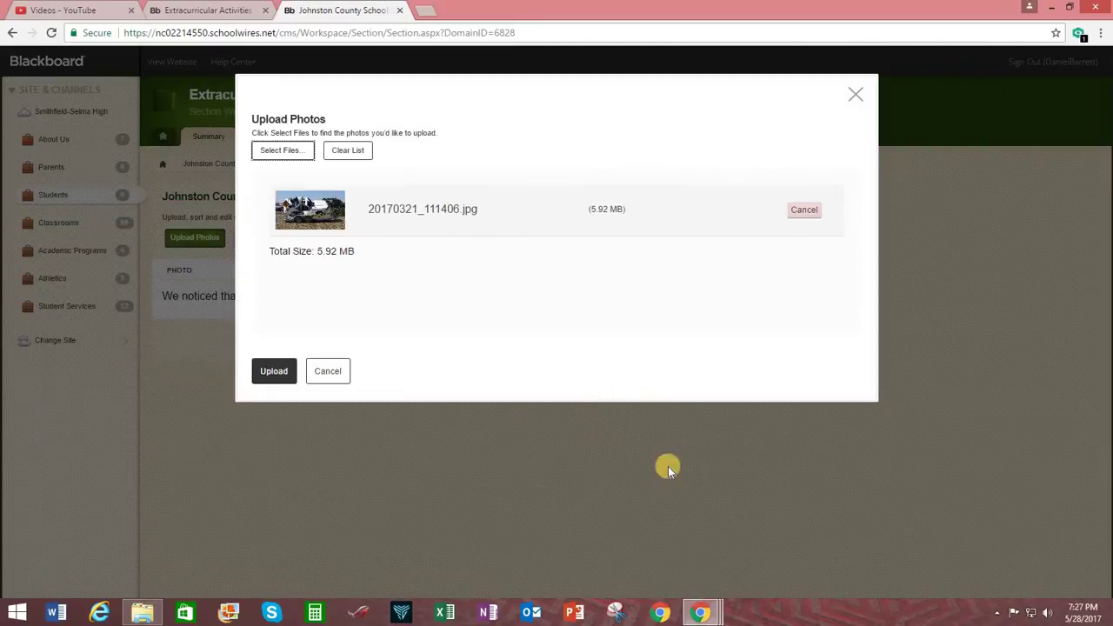
# - Add 20170321_140946.jpg from the Work Pics Sprin 2017 folder in File Explorer to the photo upload list
pyautogui.click(155, 609)
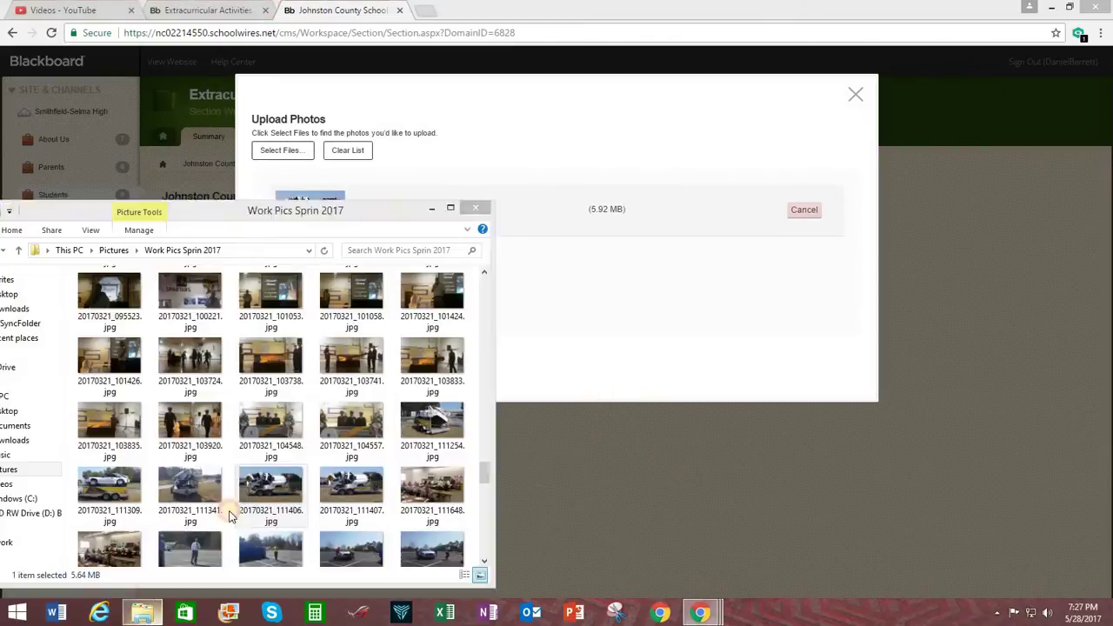
pyautogui.moveTo(212, 215); pyautogui.dragTo(204, 93)
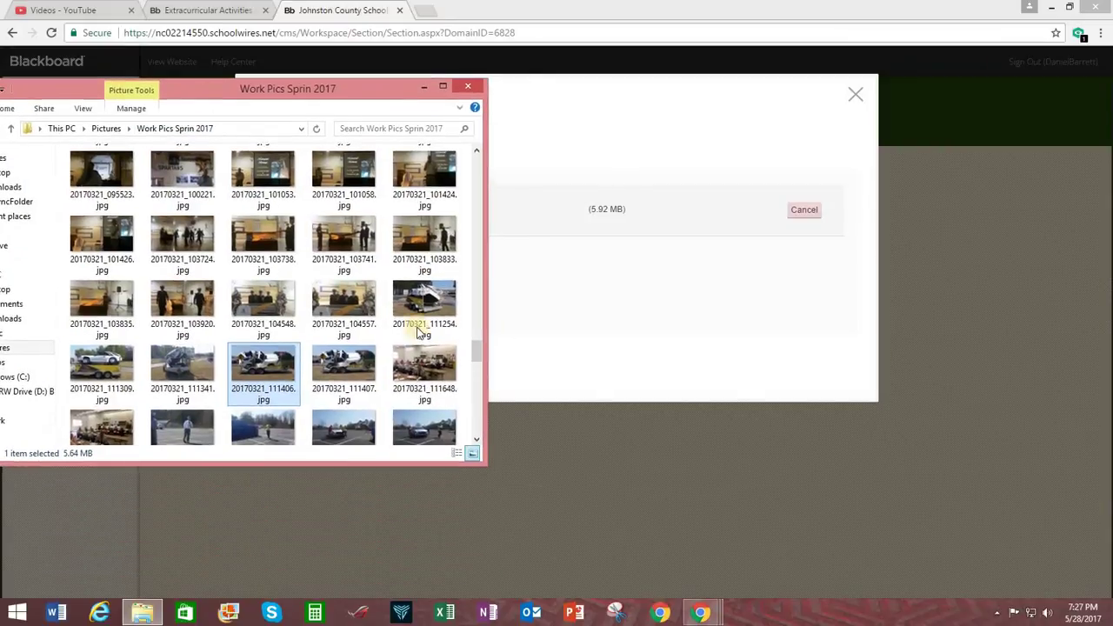
pyautogui.moveTo(474, 347); pyautogui.dragTo(460, 436)
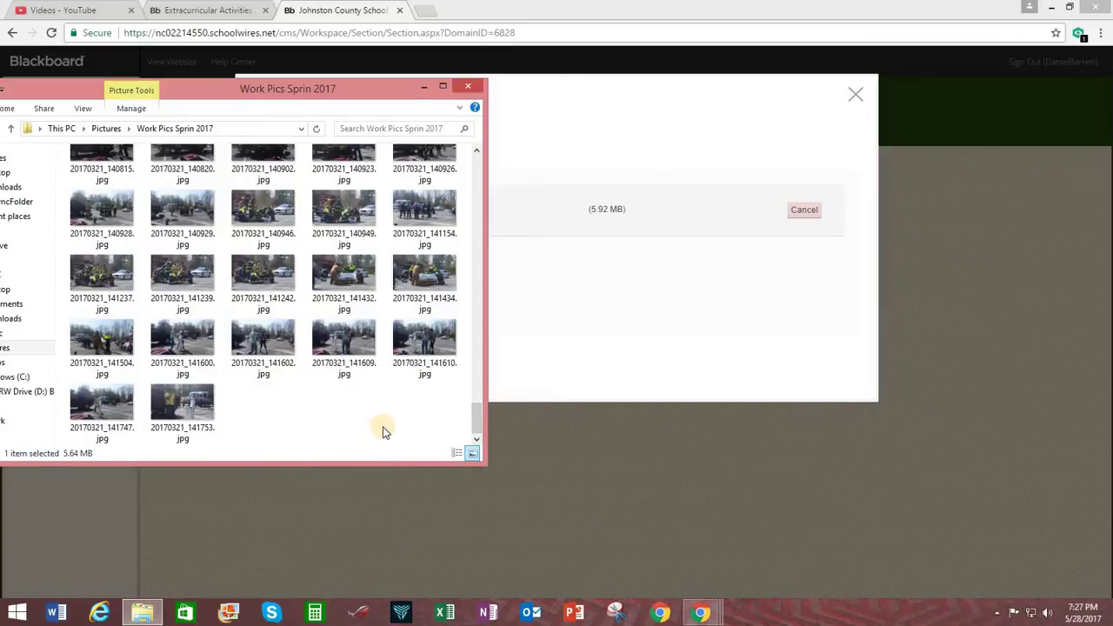
pyautogui.click(264, 220)
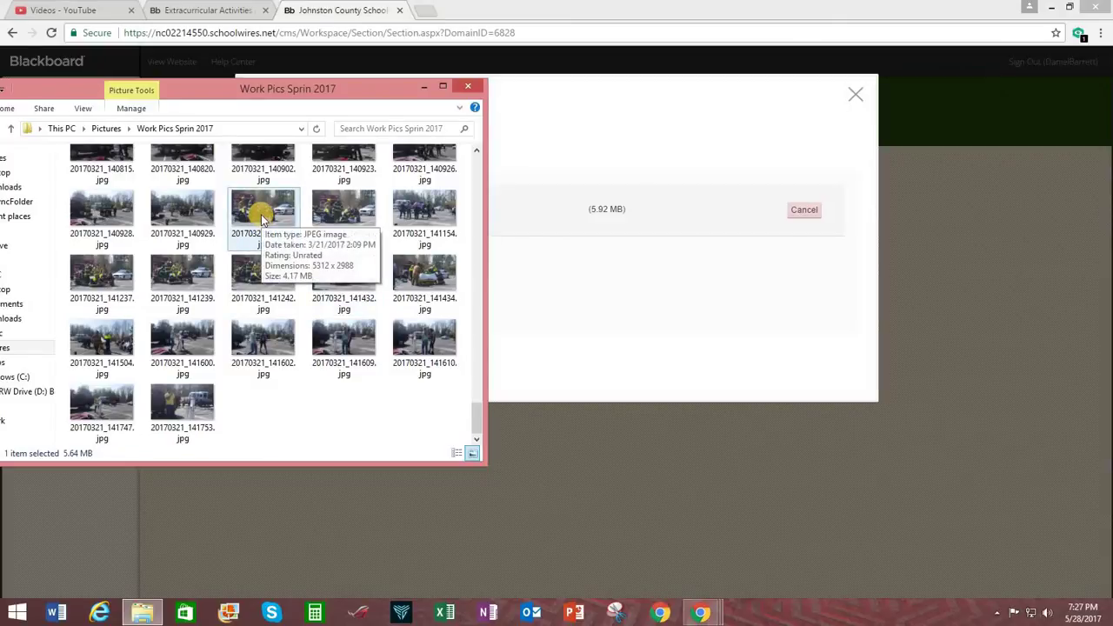
pyautogui.moveTo(261, 219); pyautogui.dragTo(623, 264)
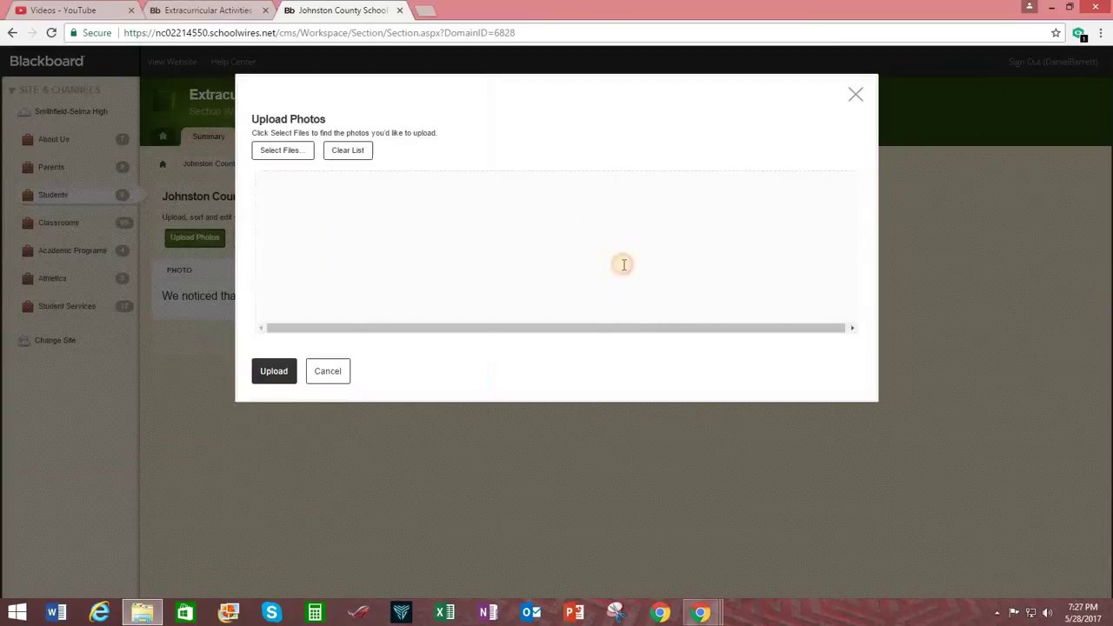
# - Add 20170321_141610.jpg from the same File Explorer folder to the upload list and upload all listed photos to the gallery
pyautogui.click(144, 612)
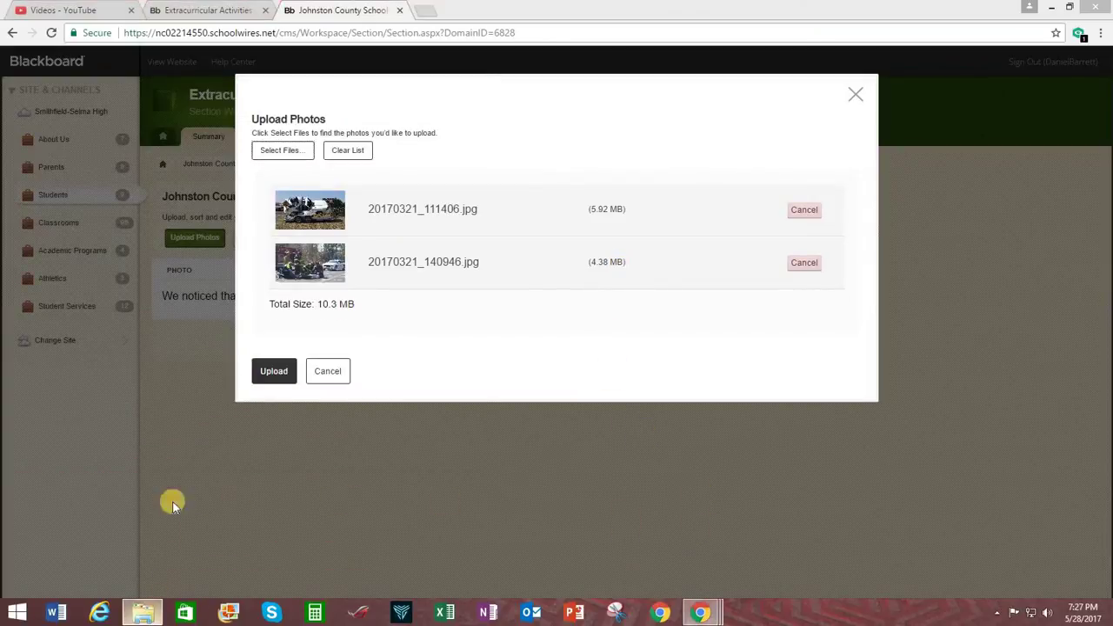
pyautogui.moveTo(478, 421); pyautogui.dragTo(478, 383)
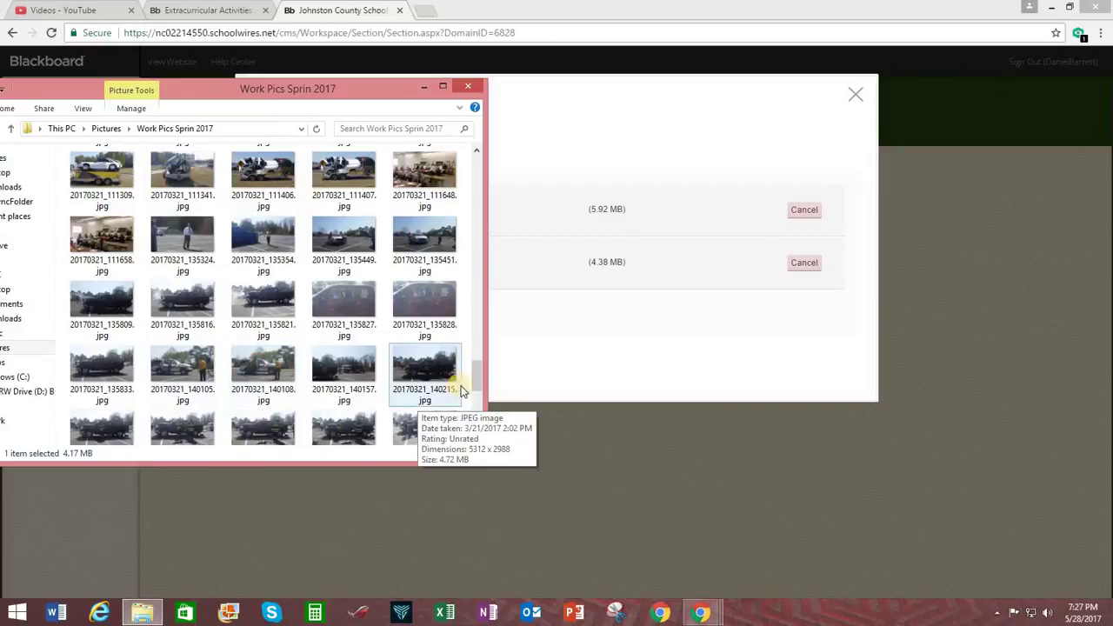
pyautogui.moveTo(477, 367); pyautogui.dragTo(480, 426)
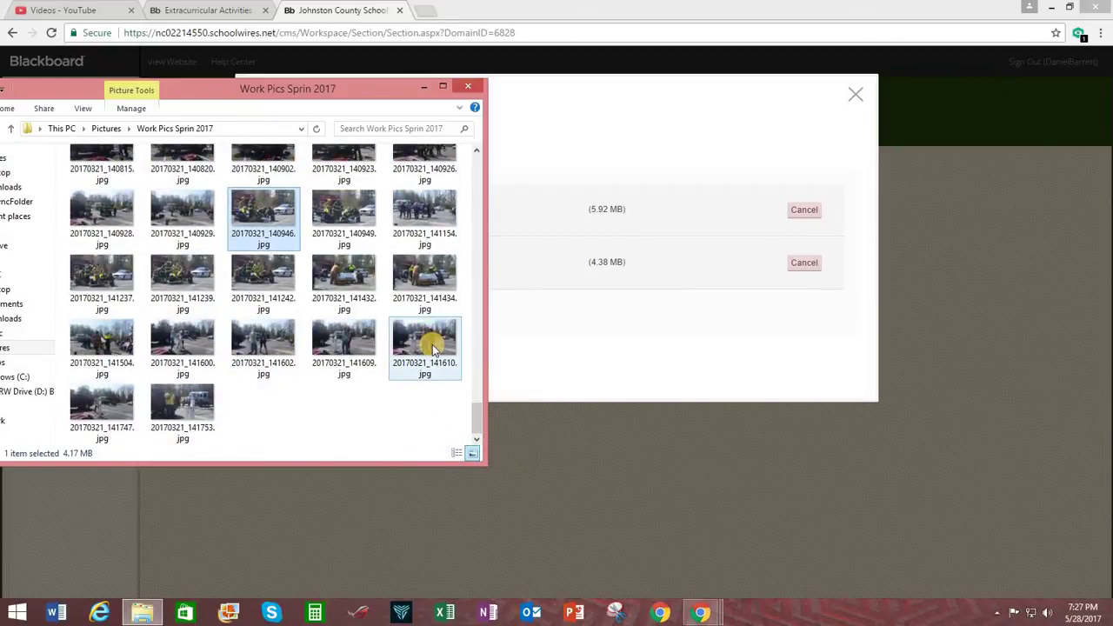
pyautogui.moveTo(432, 344); pyautogui.dragTo(677, 296)
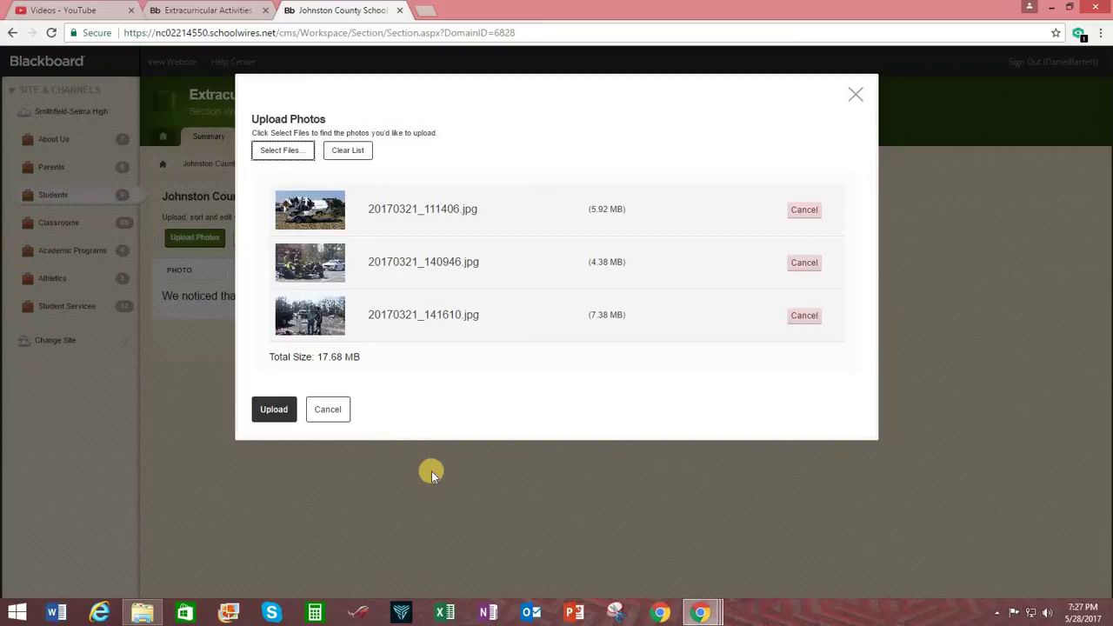
pyautogui.click(272, 412)
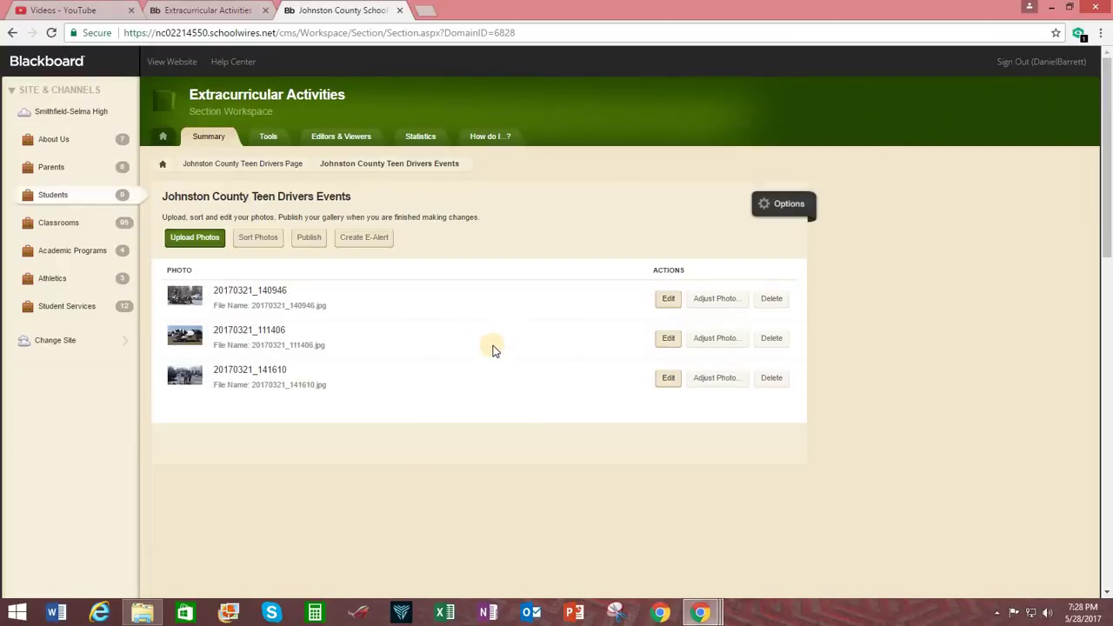
# - Sort the gallery photos so 20170321_111406 comes before 20170321_140946, save the order, and publish the Johnston County Teen Drivers Events gallery
pyautogui.click(259, 237)
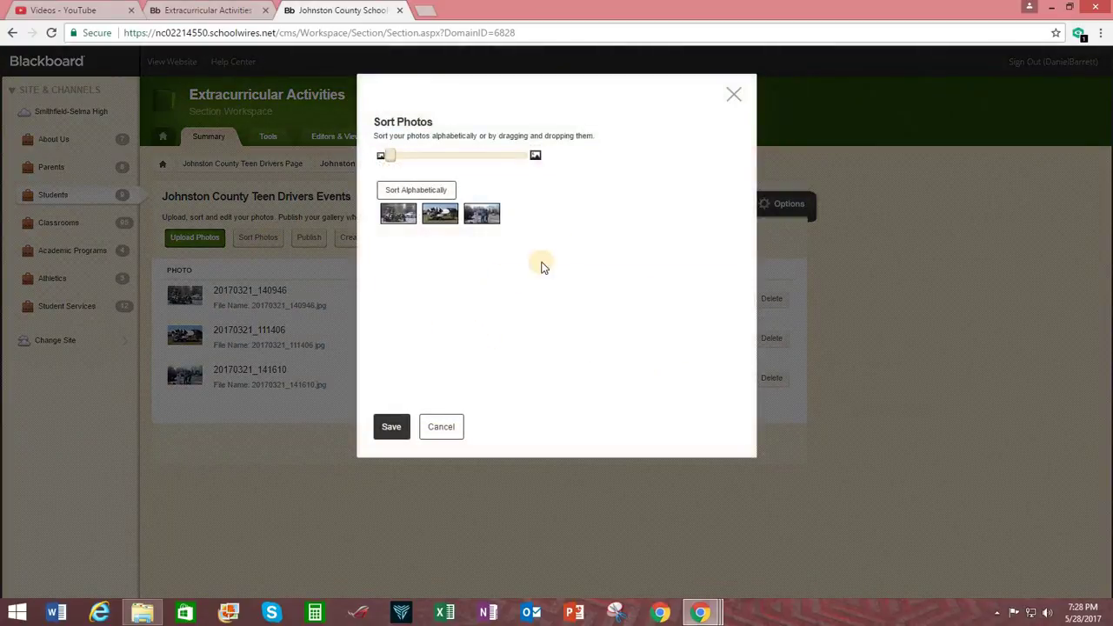
pyautogui.click(394, 158)
pyautogui.moveTo(394, 158); pyautogui.dragTo(492, 165)
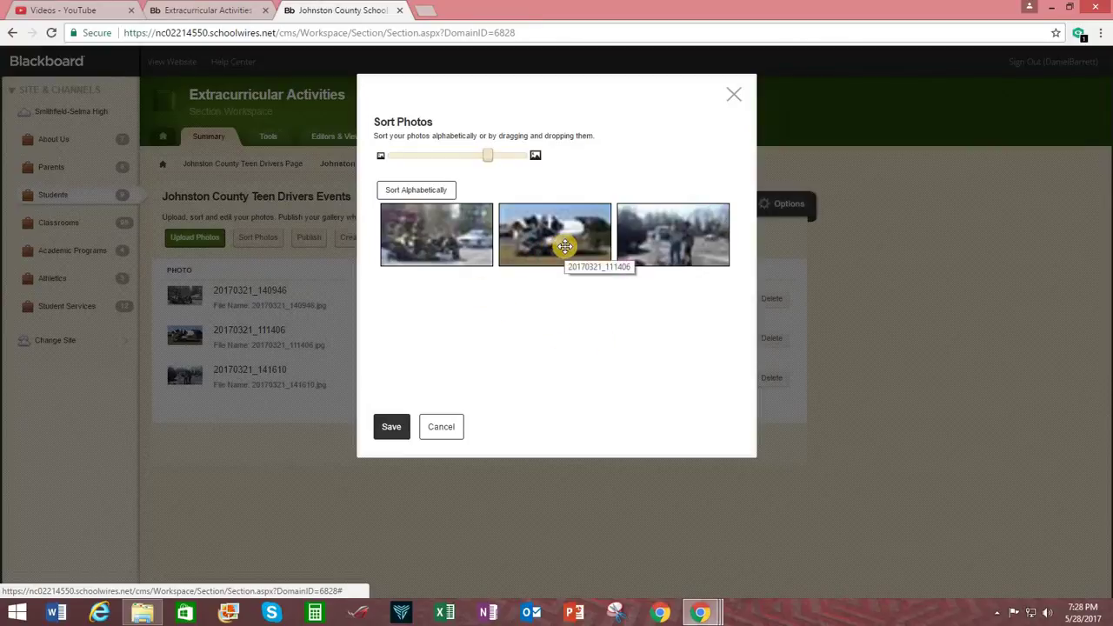
pyautogui.moveTo(544, 253); pyautogui.dragTo(443, 260)
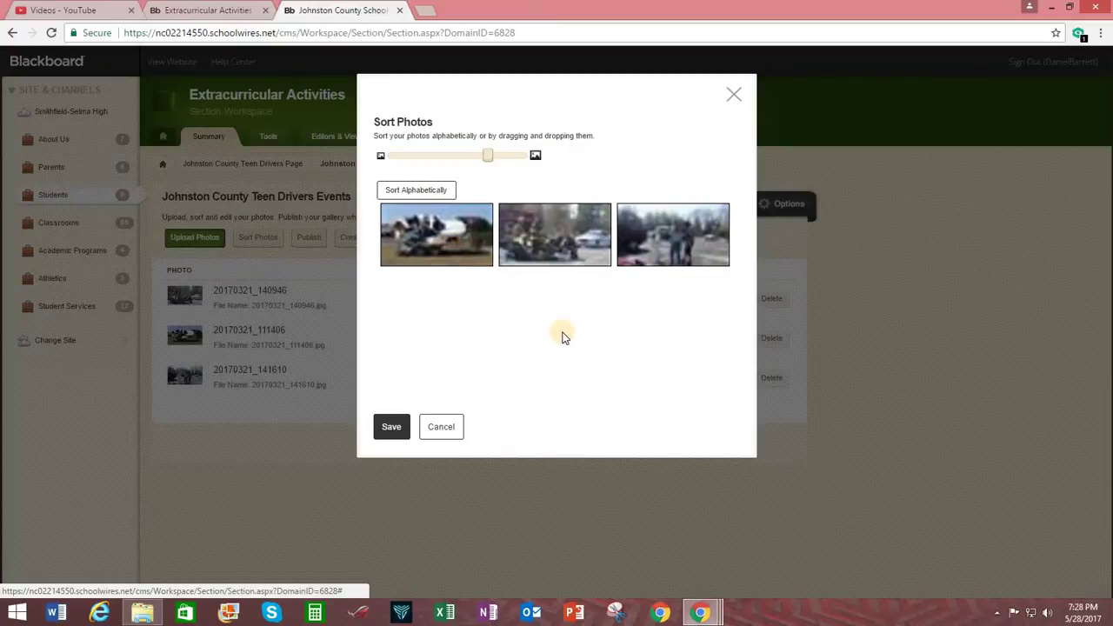
pyautogui.click(400, 428)
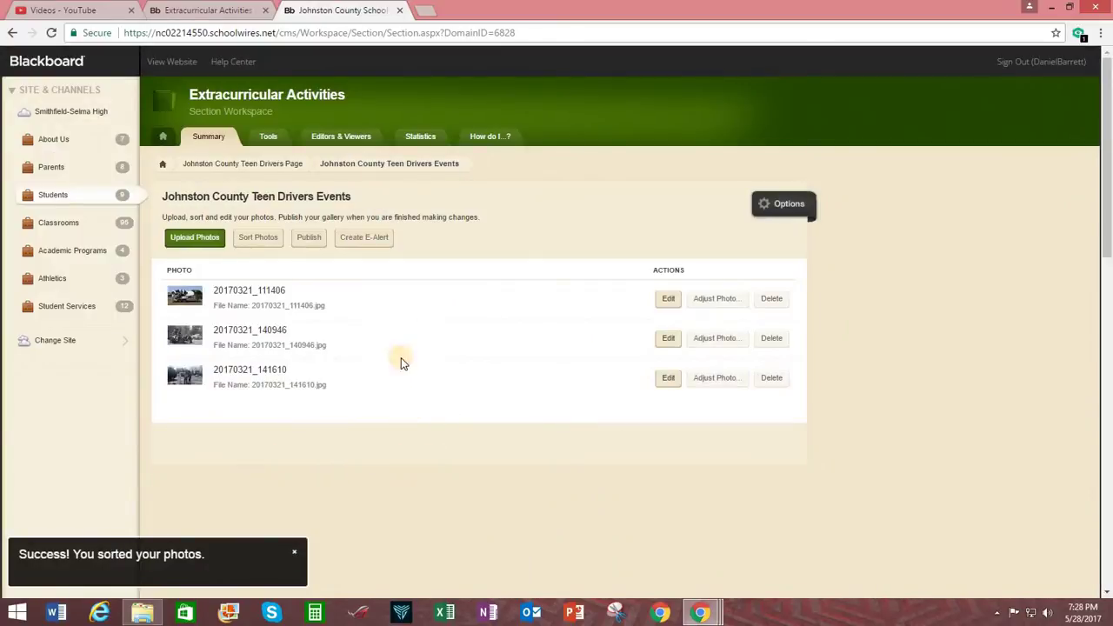
pyautogui.click(309, 238)
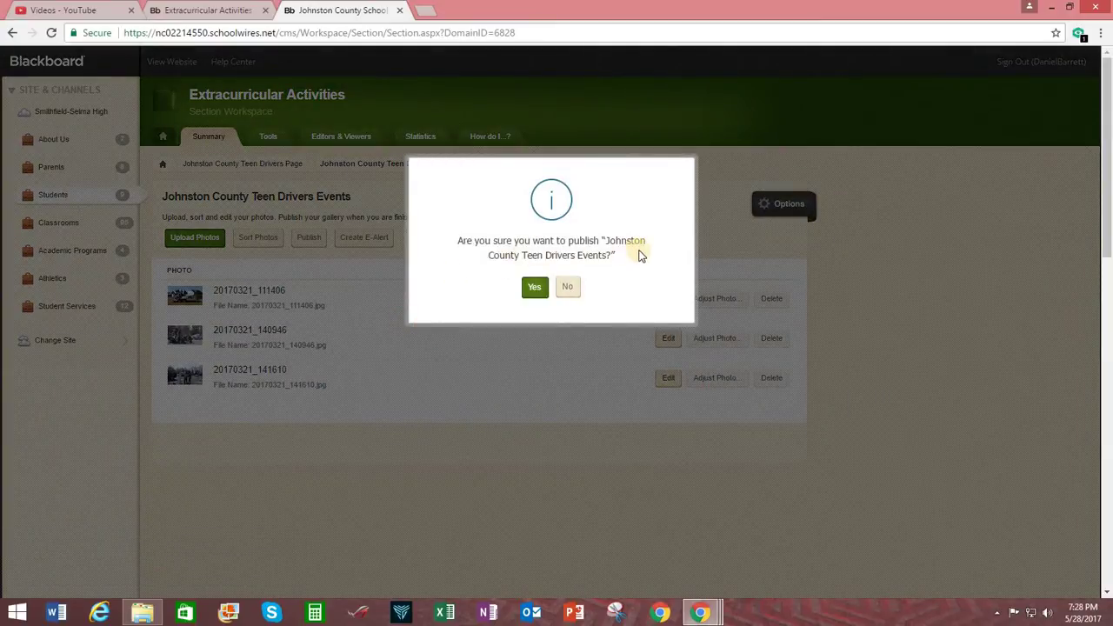
pyautogui.click(535, 288)
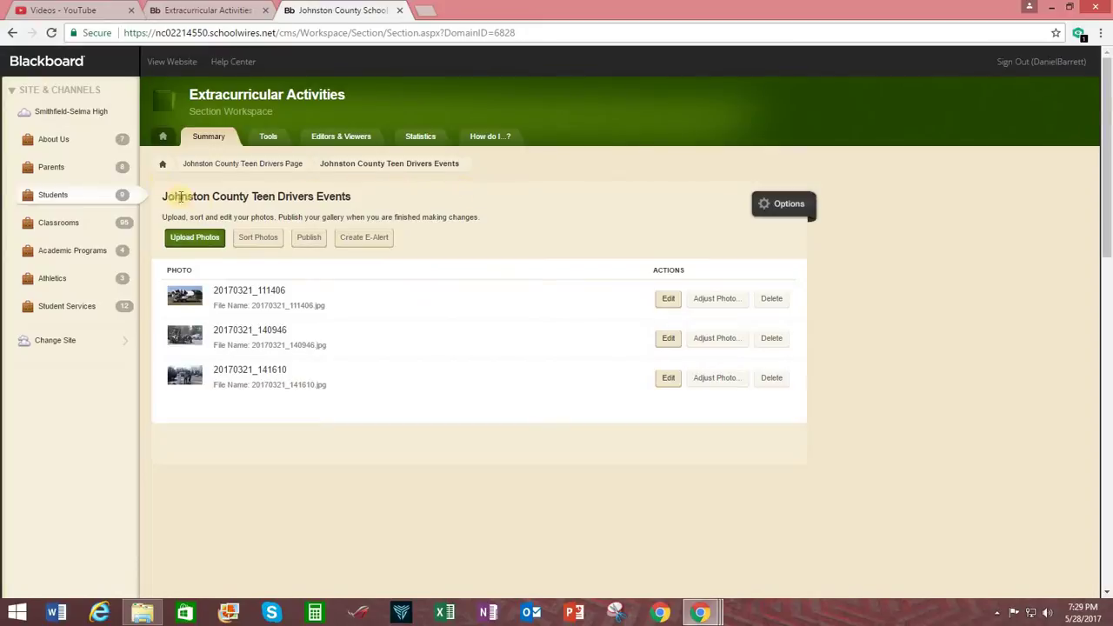
# - View the live website, open Johnston County Teen Drivers from the Spartan Clubs list, and check the photo gallery below the calendar
pyautogui.click(171, 62)
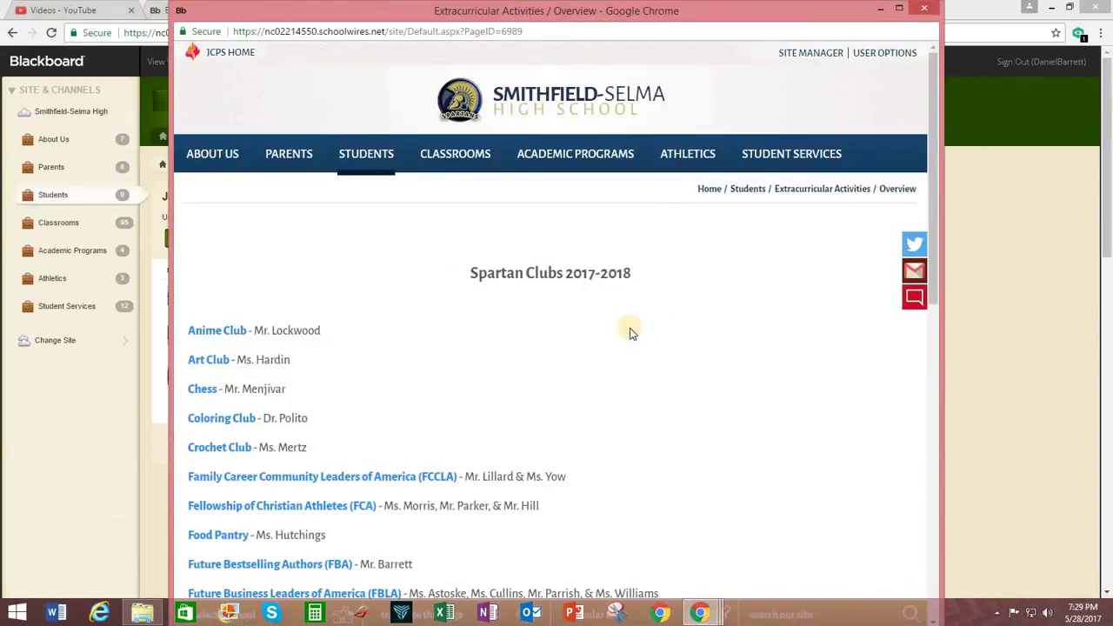
pyautogui.click(902, 11)
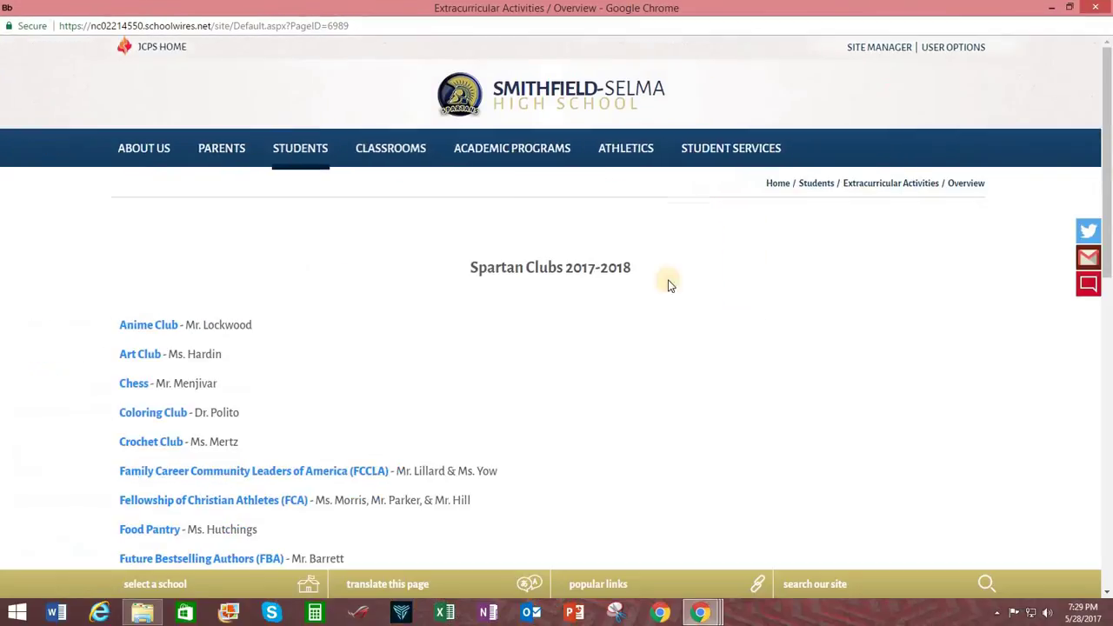
pyautogui.scroll(-8, 569, 328)
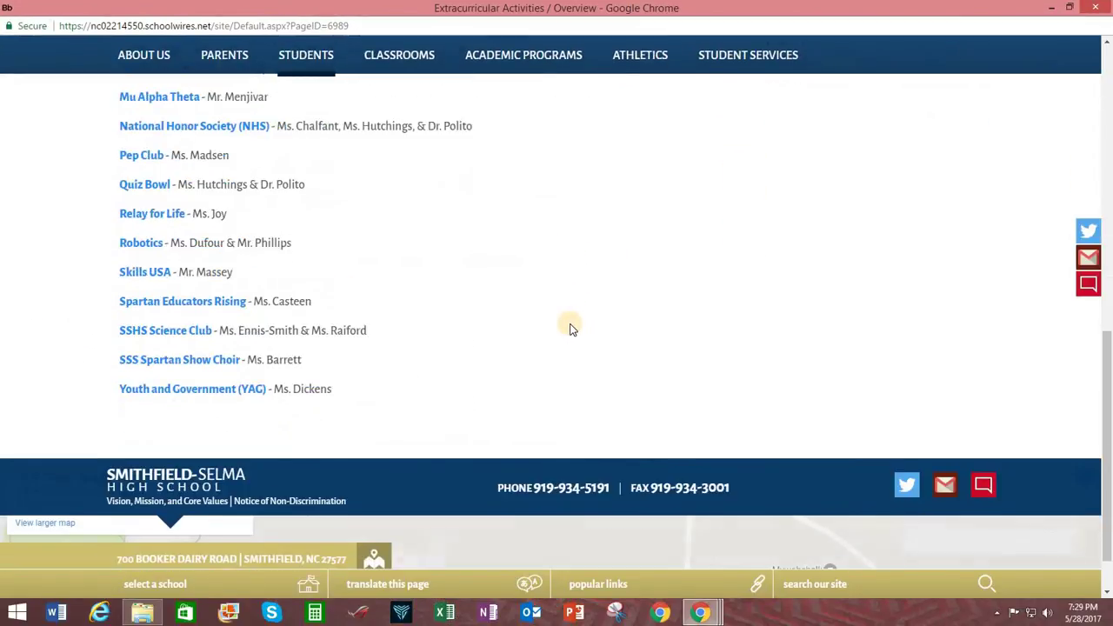
pyautogui.scroll(3, 569, 323)
pyautogui.scroll(1, 435, 219)
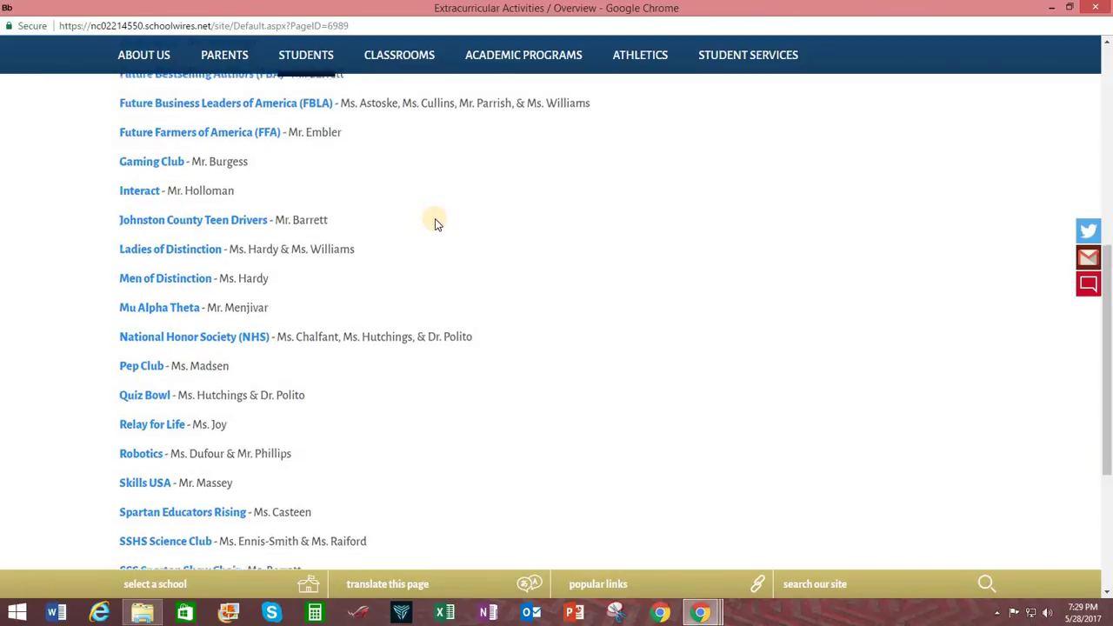
pyautogui.click(220, 292)
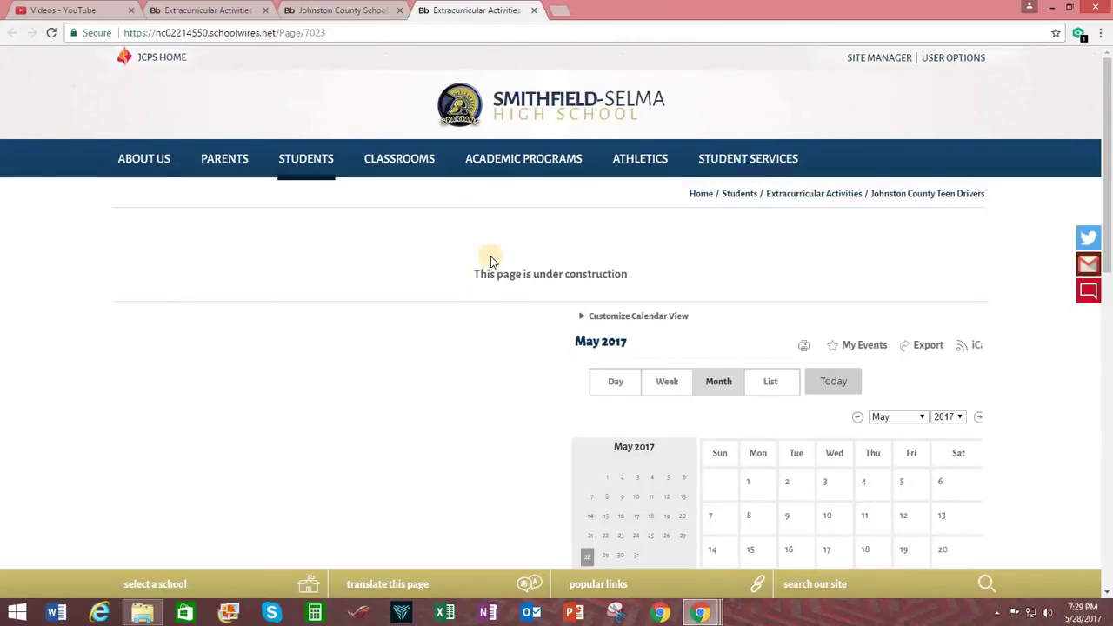
pyautogui.scroll(-3, 450, 296)
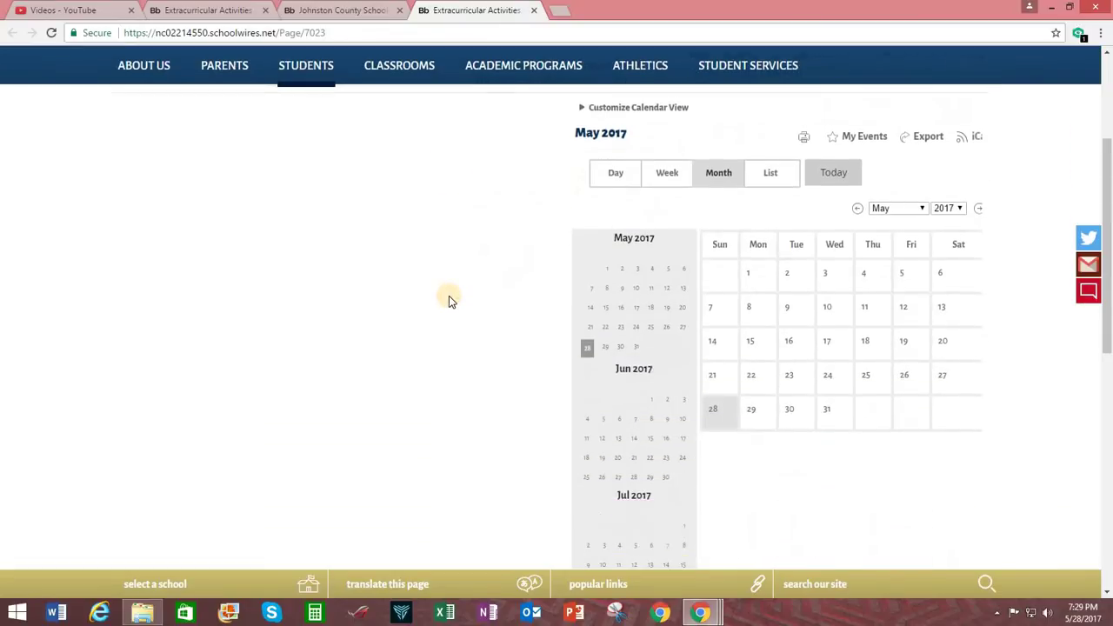
pyautogui.scroll(-6, 360, 309)
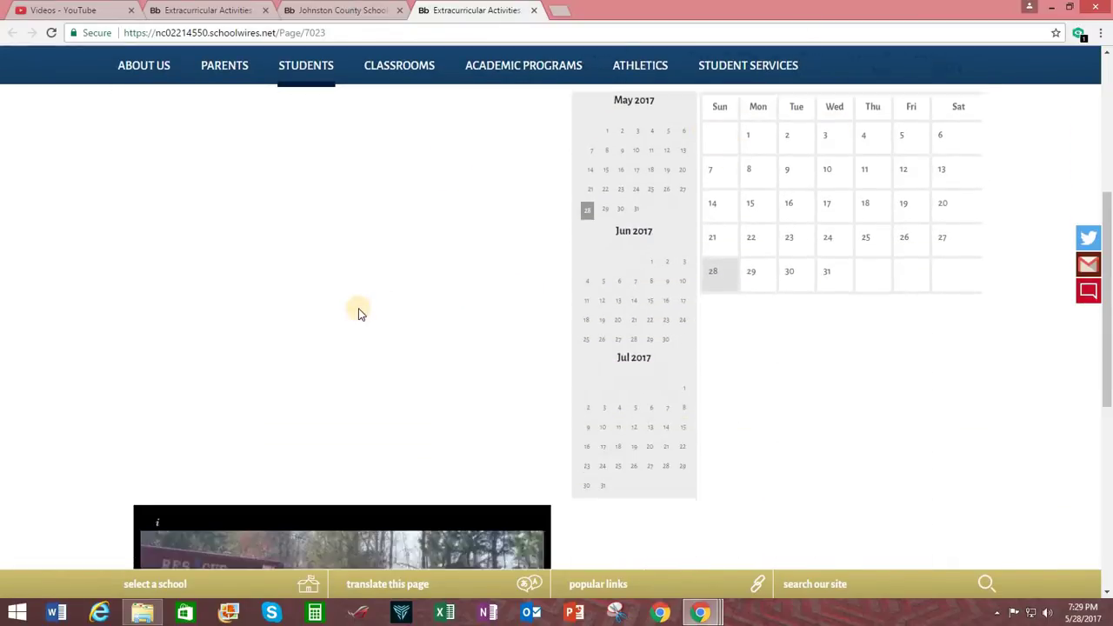
pyautogui.scroll(2, 359, 301)
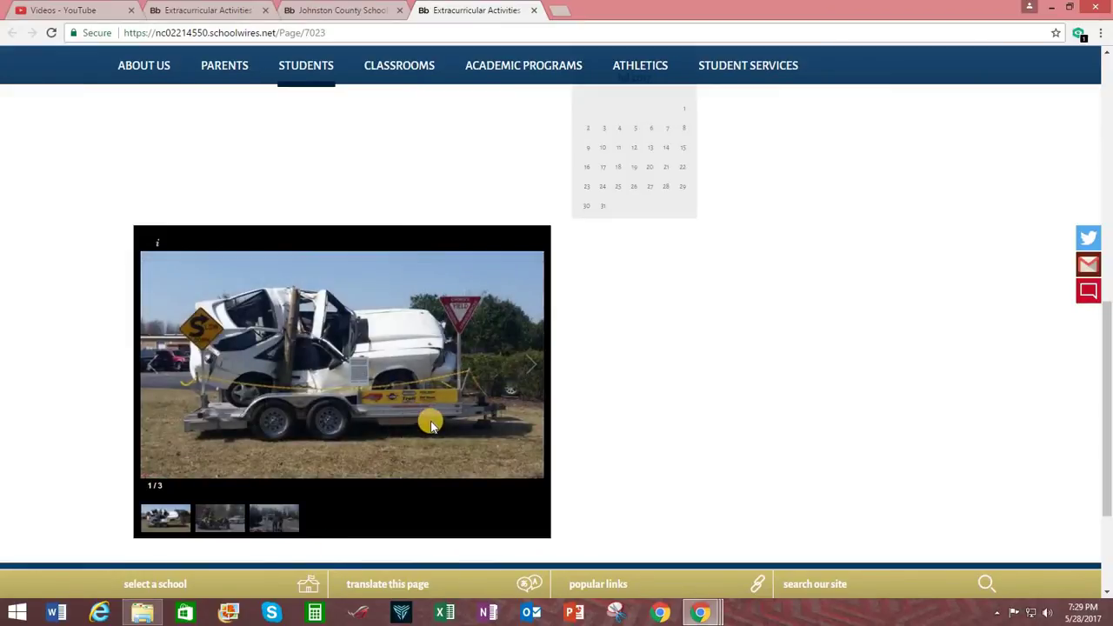
pyautogui.scroll(-1, 431, 413)
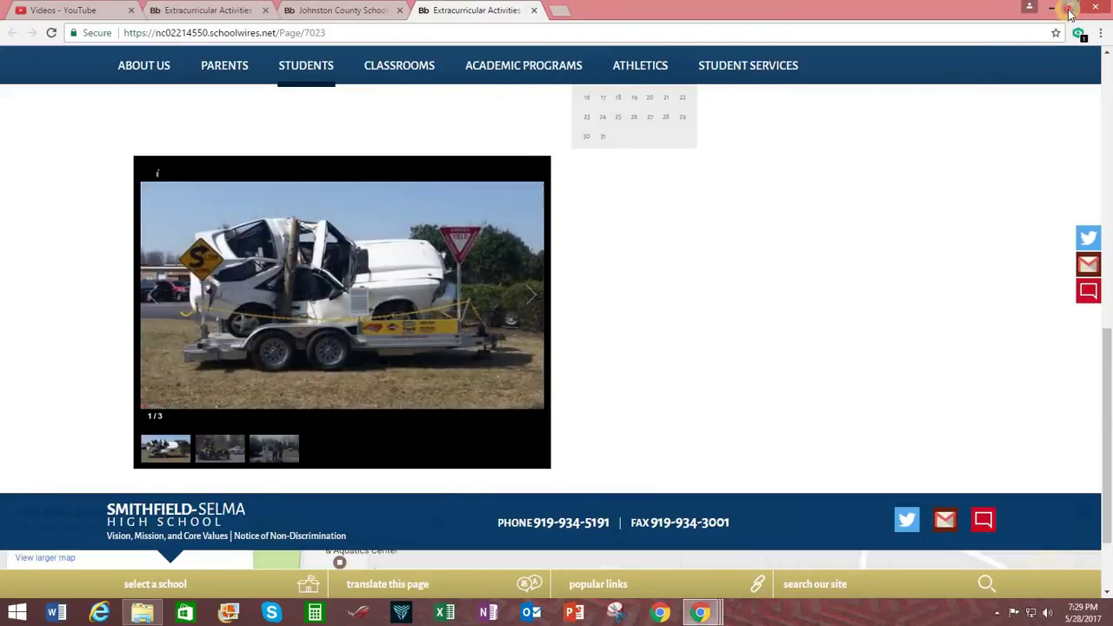
# - Close the live club page, minimize the clubs overview window, and return to the Site Manager gallery page in a maximized window
pyautogui.click(1069, 10)
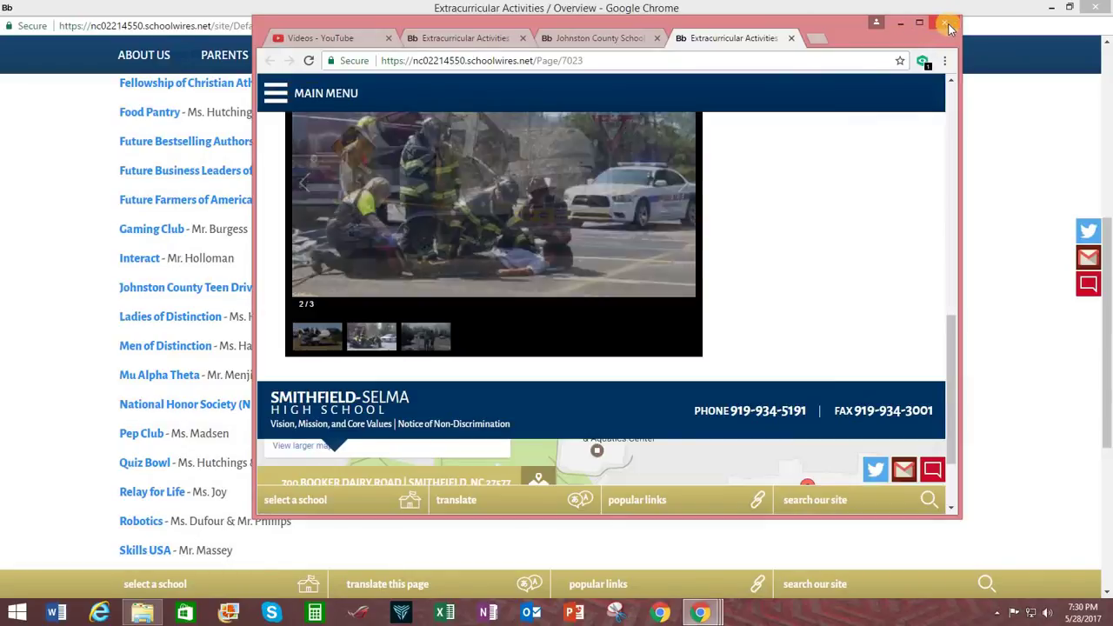
pyautogui.moveTo(790, 61); pyautogui.dragTo(735, 143)
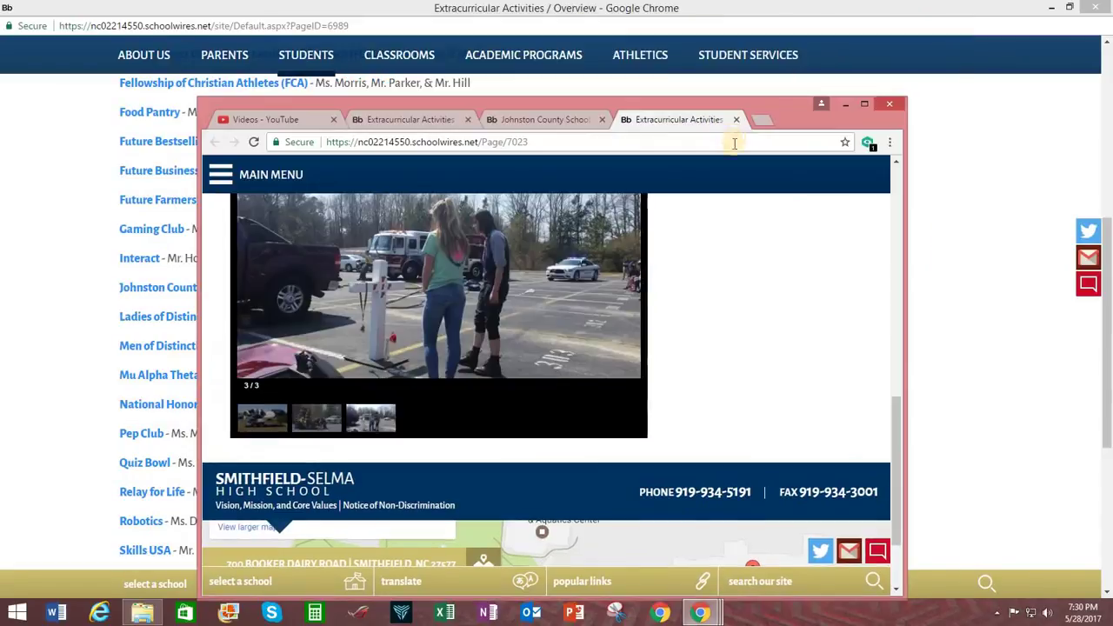
pyautogui.click(735, 120)
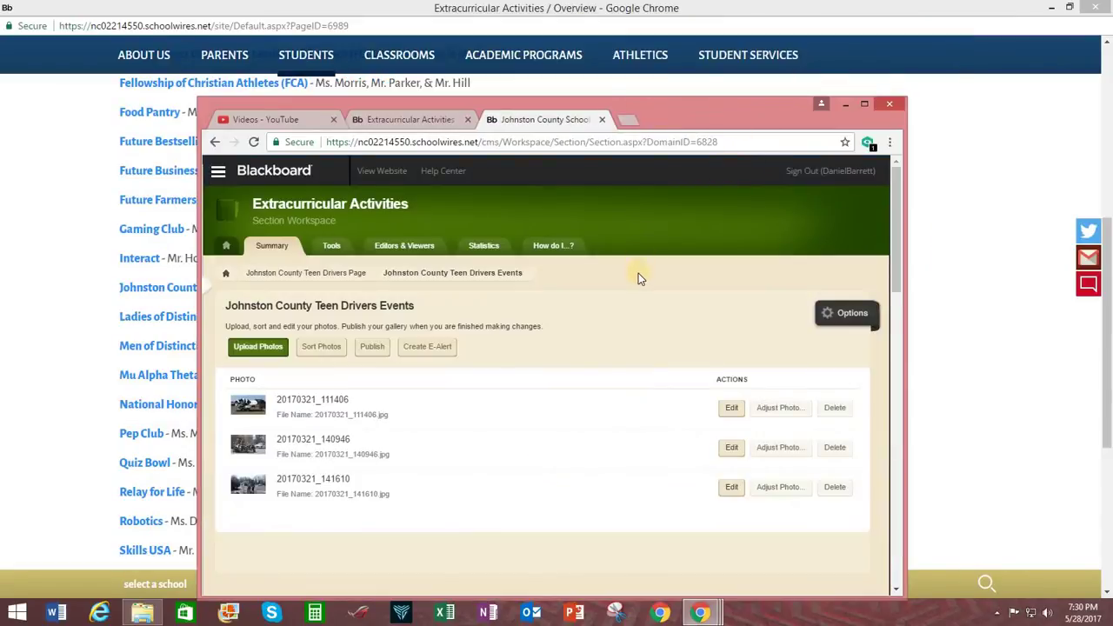
pyautogui.click(762, 18)
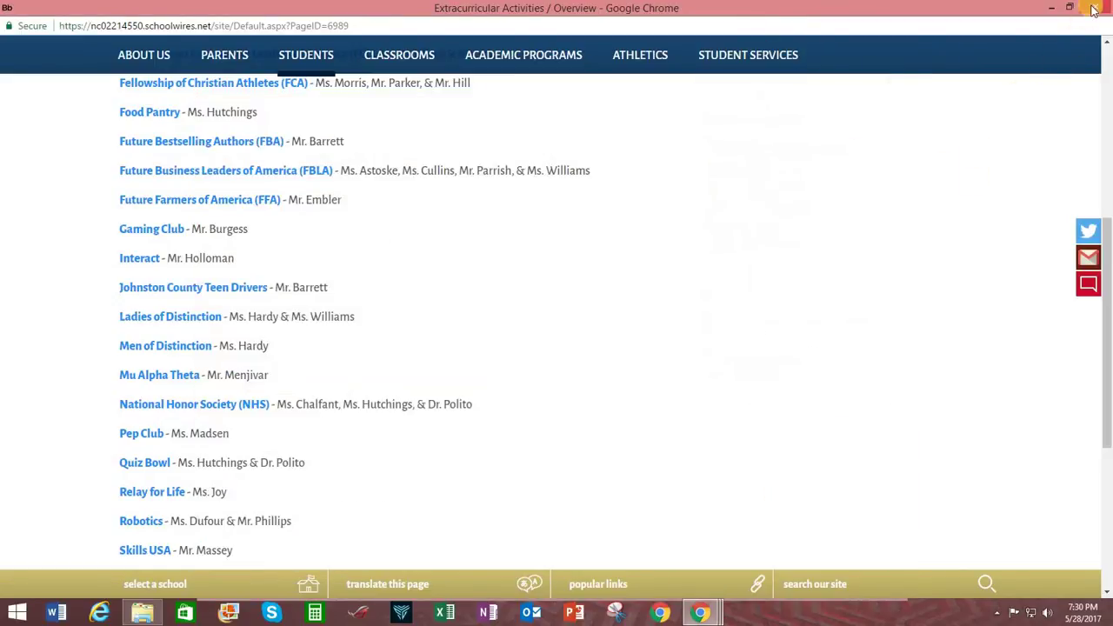
pyautogui.click(1051, 7)
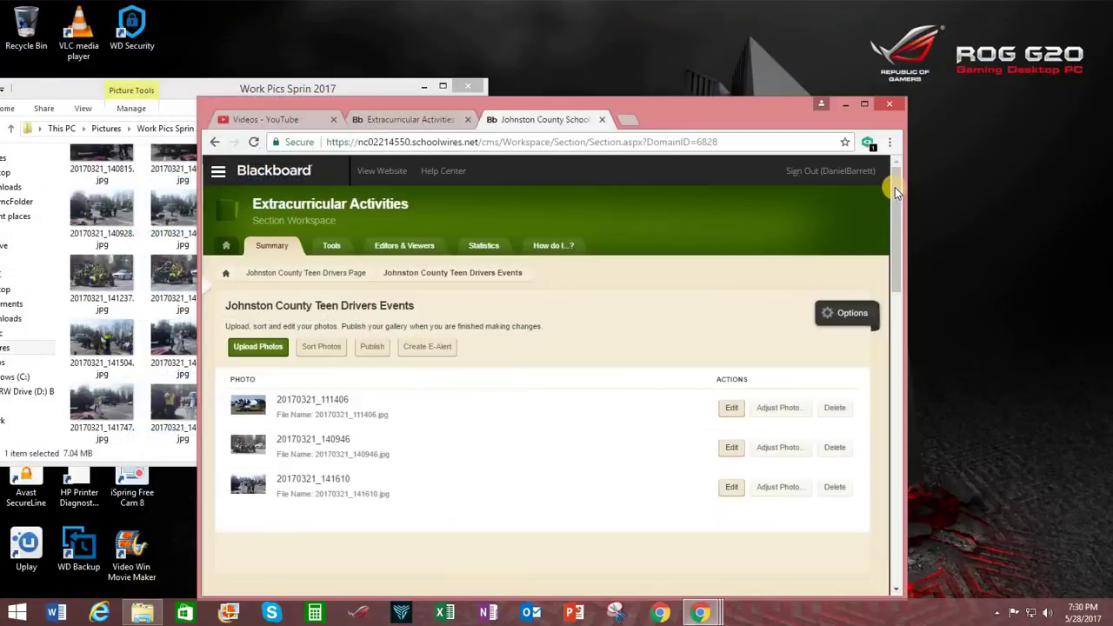
pyautogui.click(864, 104)
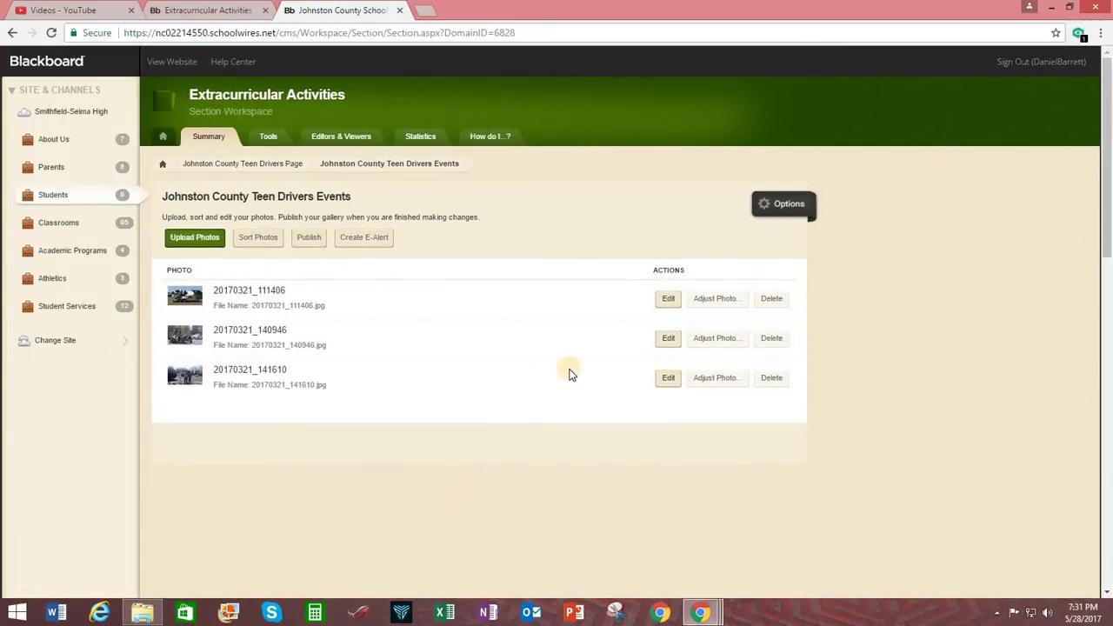
# - Open the options of the Johnston County Teen Drivers Events gallery and review the available gallery types, keeping Simple (Recommended)
pyautogui.click(784, 203)
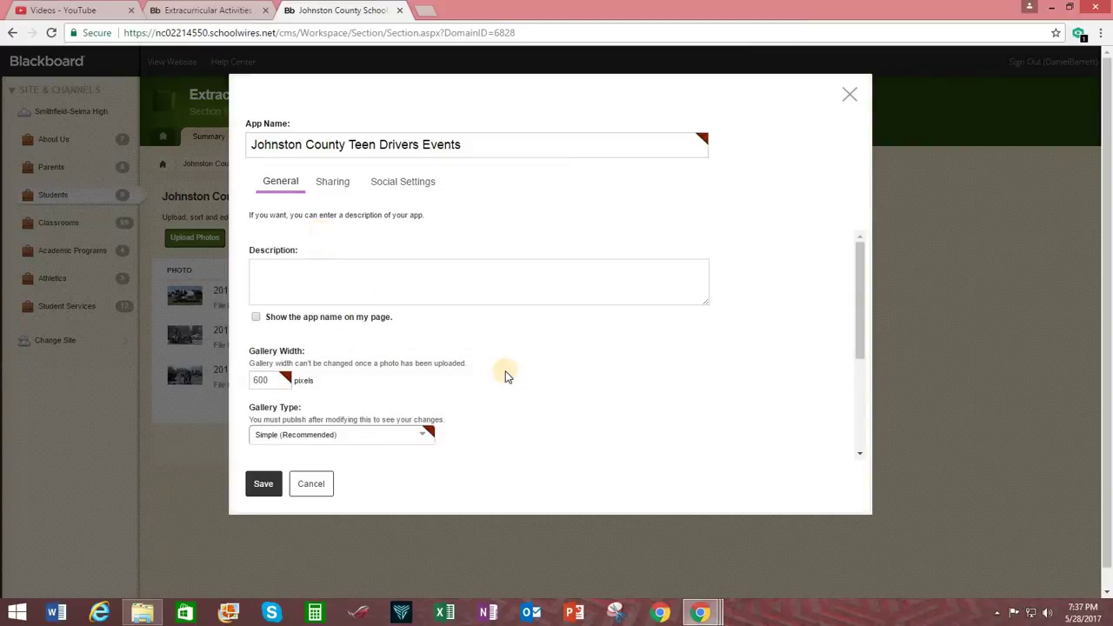
pyautogui.scroll(-2, 507, 375)
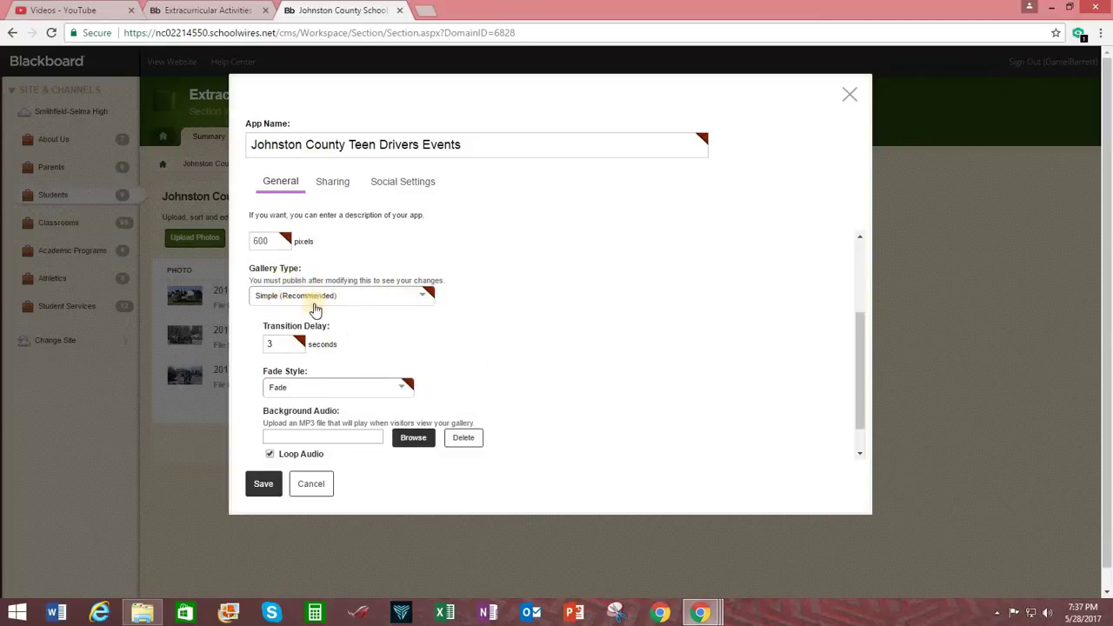
pyautogui.click(424, 297)
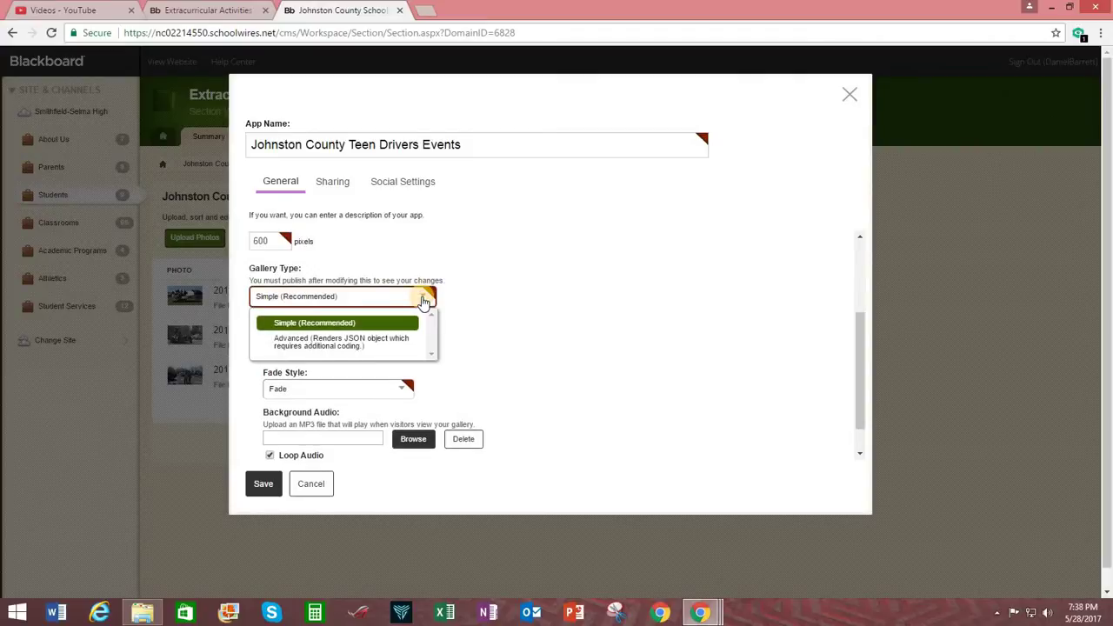
pyautogui.click(424, 297)
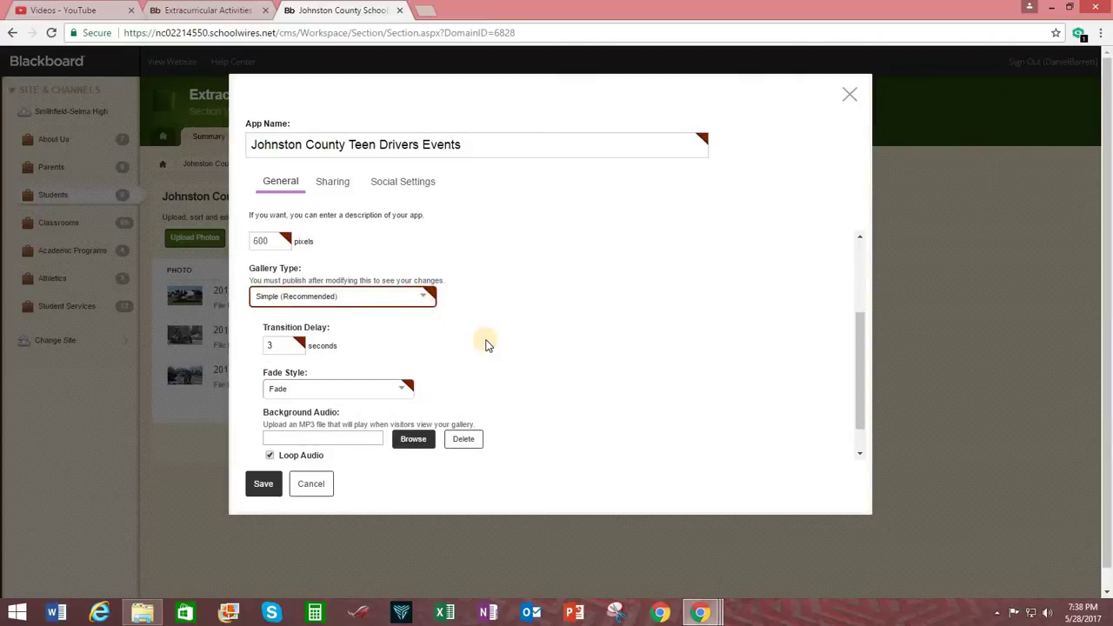
# - Review the gallery's transition delay, fade style, background audio and loop audio settings, and close the options without saving
pyautogui.scroll(-1, 470, 343)
pyautogui.click(273, 308)
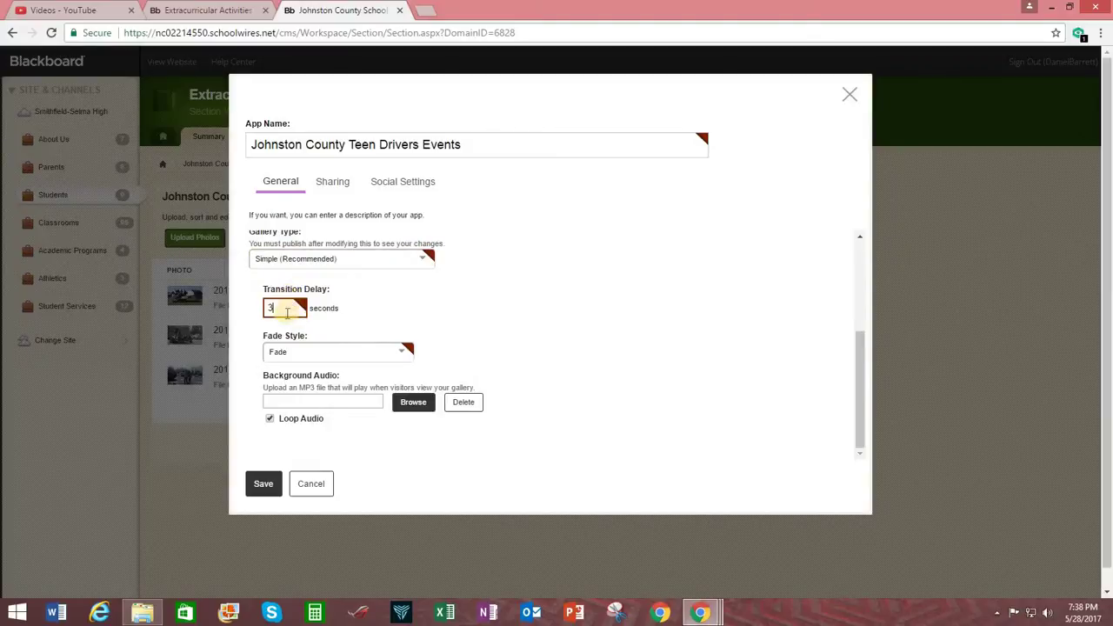
pyautogui.click(406, 357)
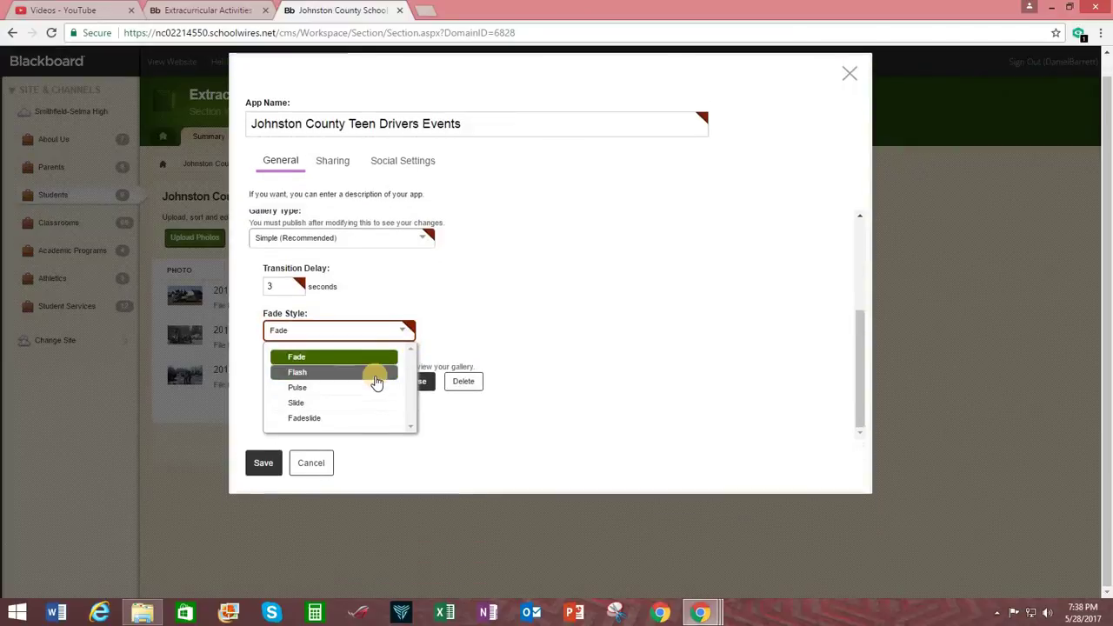
pyautogui.click(469, 334)
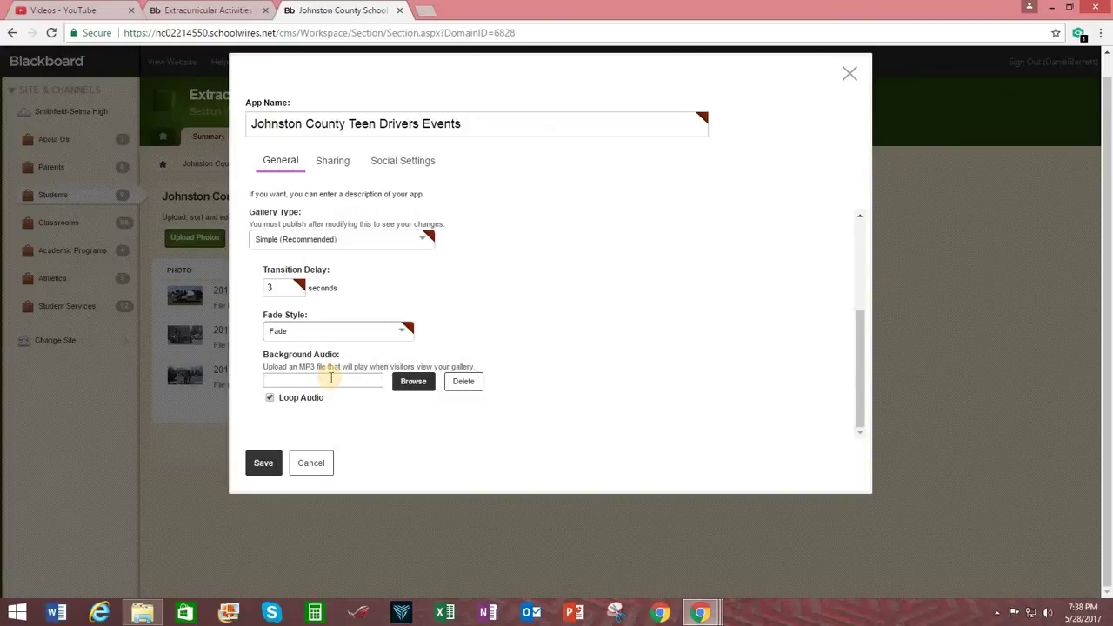
pyautogui.click(270, 398)
pyautogui.click(271, 397)
pyautogui.scroll(3, 547, 347)
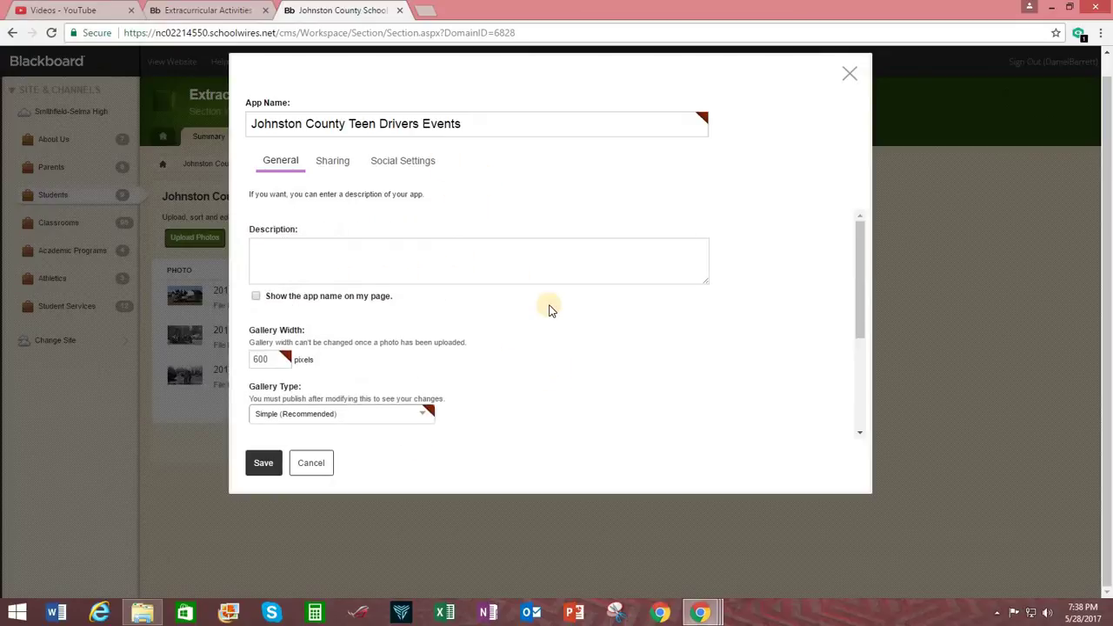
pyautogui.scroll(-2, 522, 365)
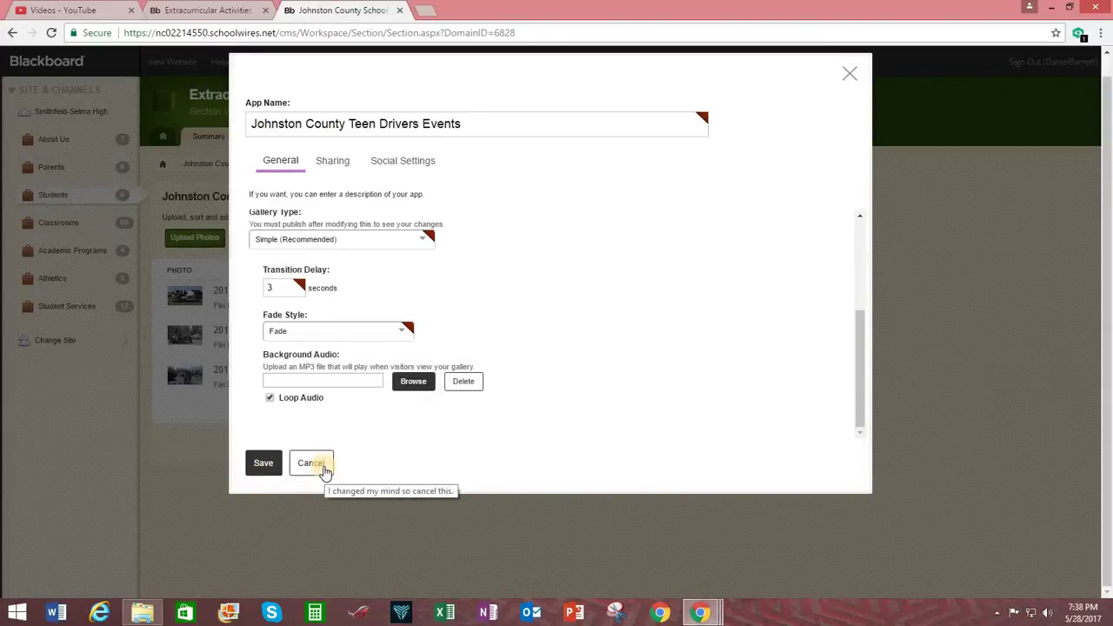
pyautogui.click(324, 466)
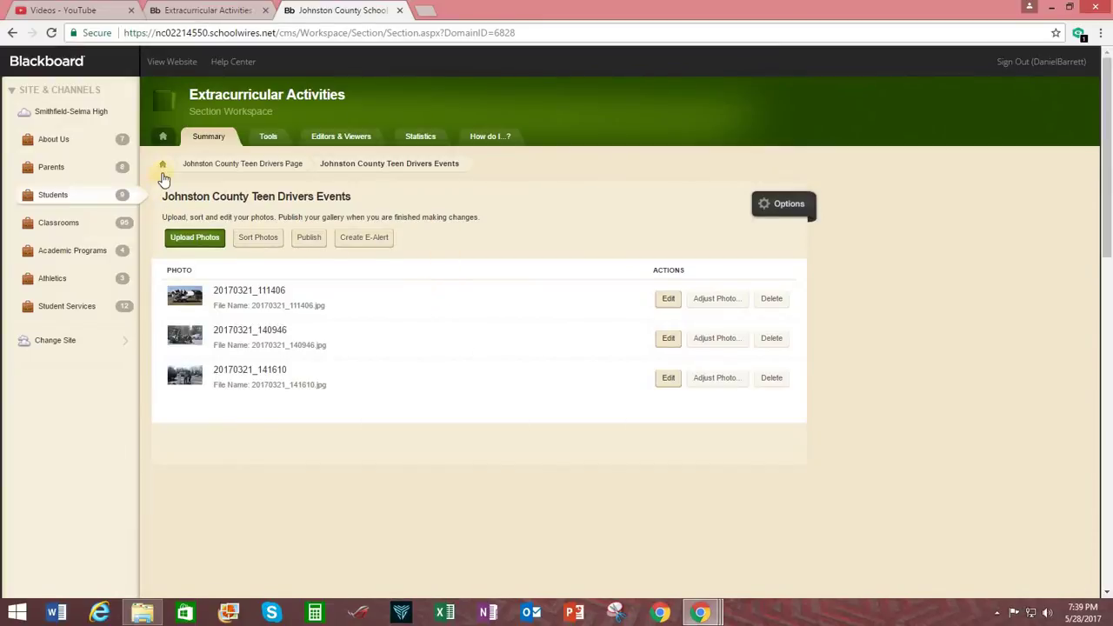
# - Go back to the Johnston County Teen Drivers page, open the JoCo Teen Driver Events calendar, and display June 2017
pyautogui.click(235, 165)
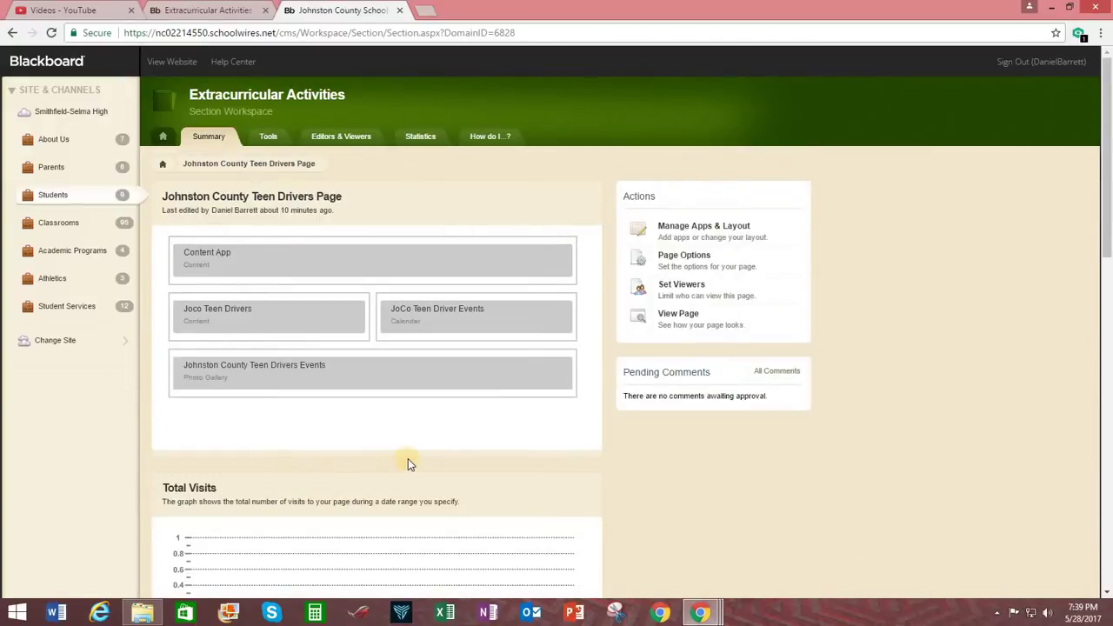
pyautogui.click(502, 321)
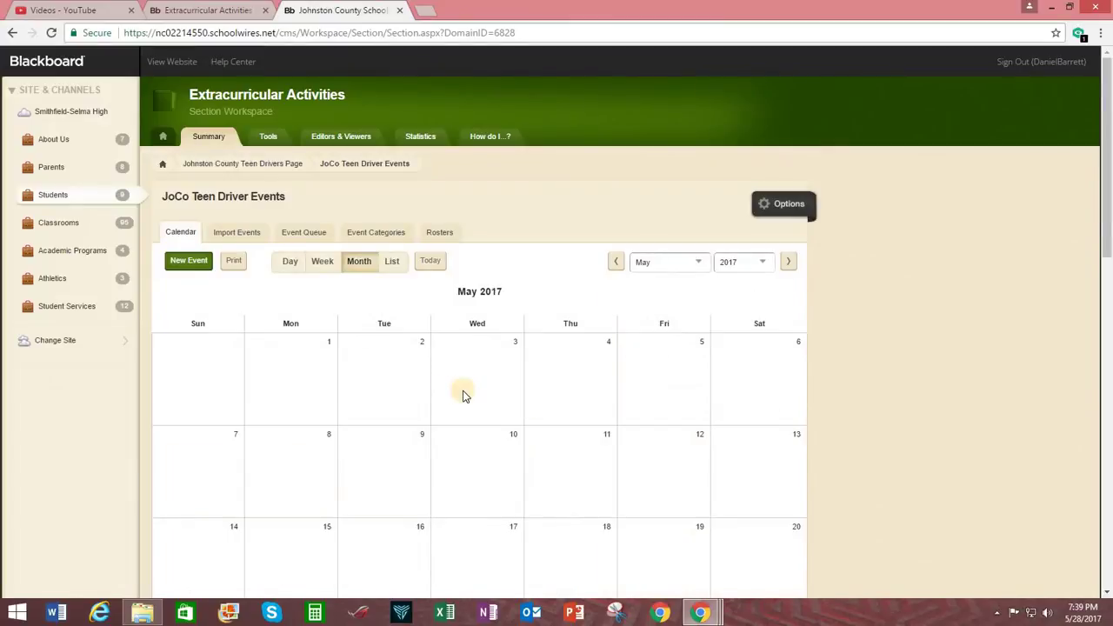
pyautogui.scroll(-3, 389, 394)
pyautogui.scroll(2, 388, 390)
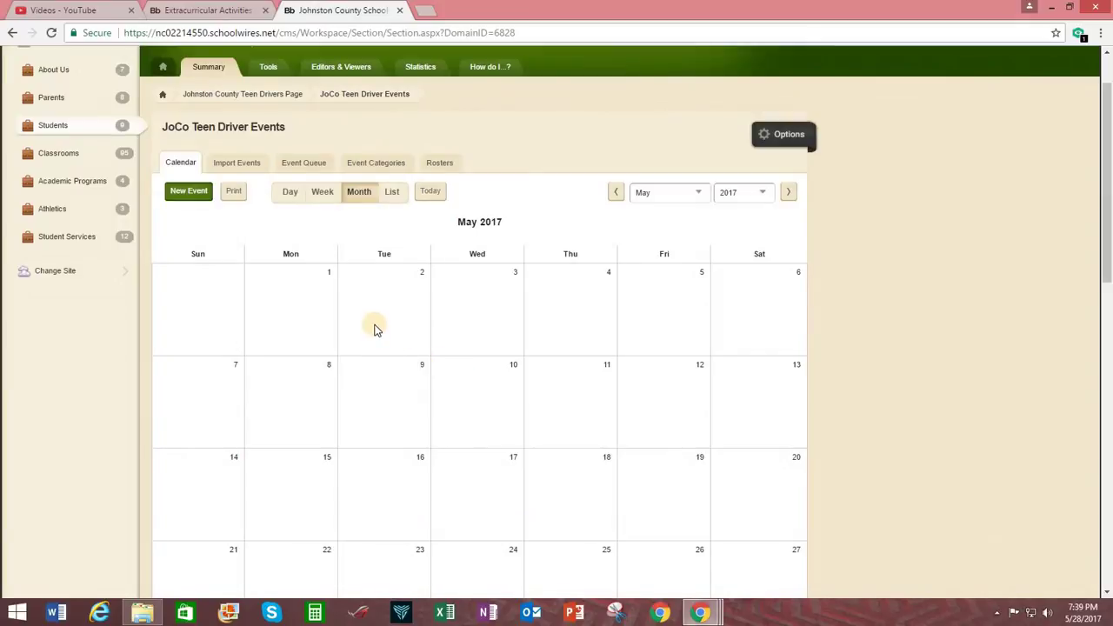
pyautogui.scroll(-2, 376, 329)
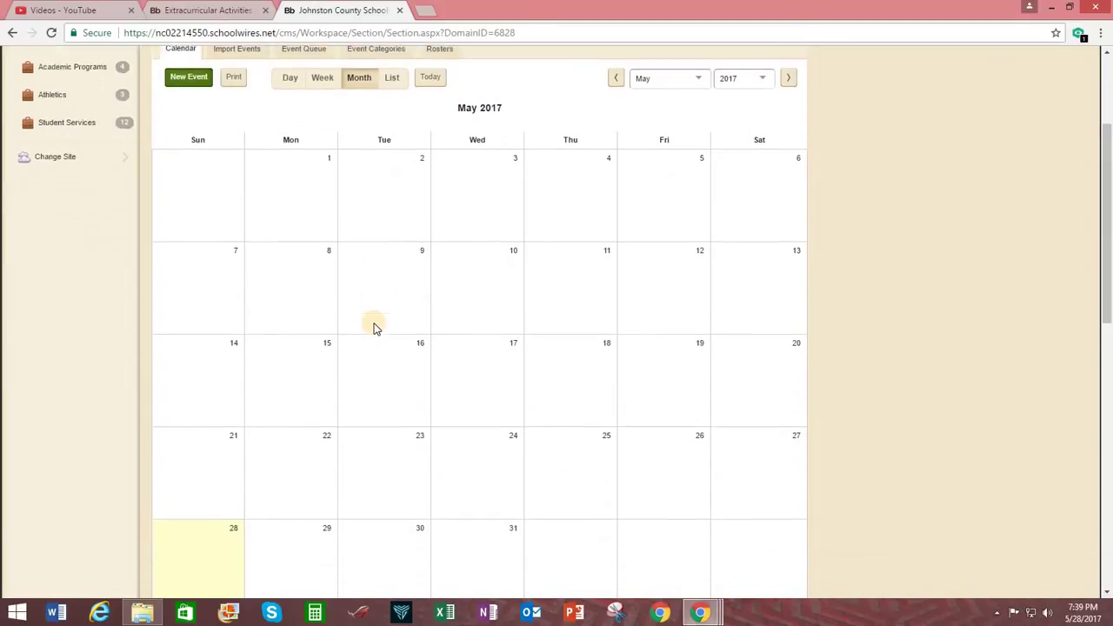
pyautogui.scroll(3, 376, 329)
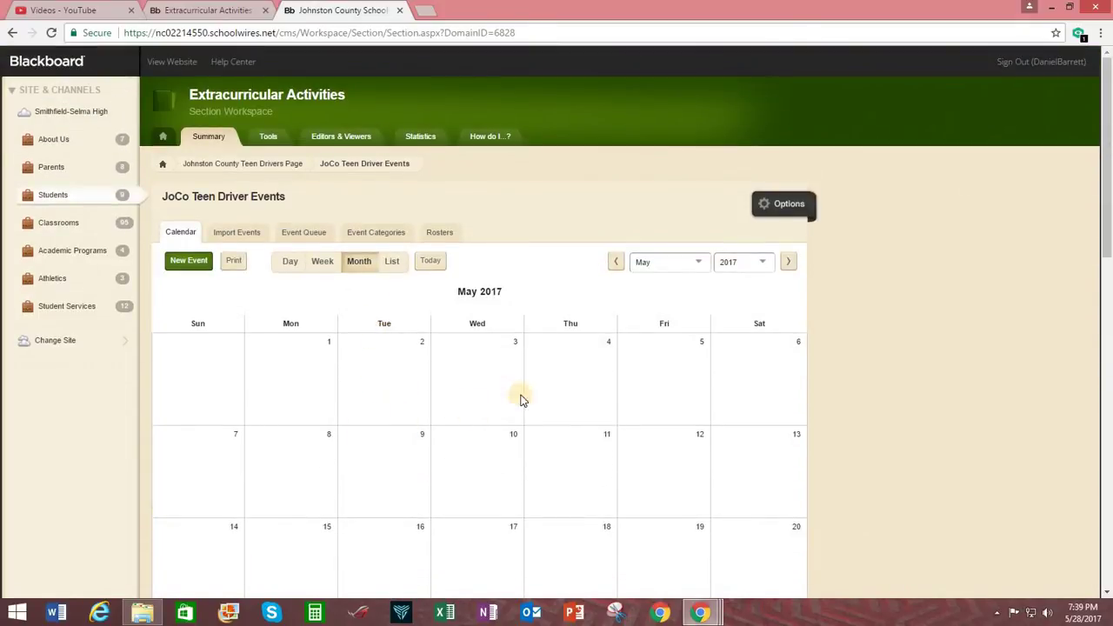
pyautogui.click(697, 264)
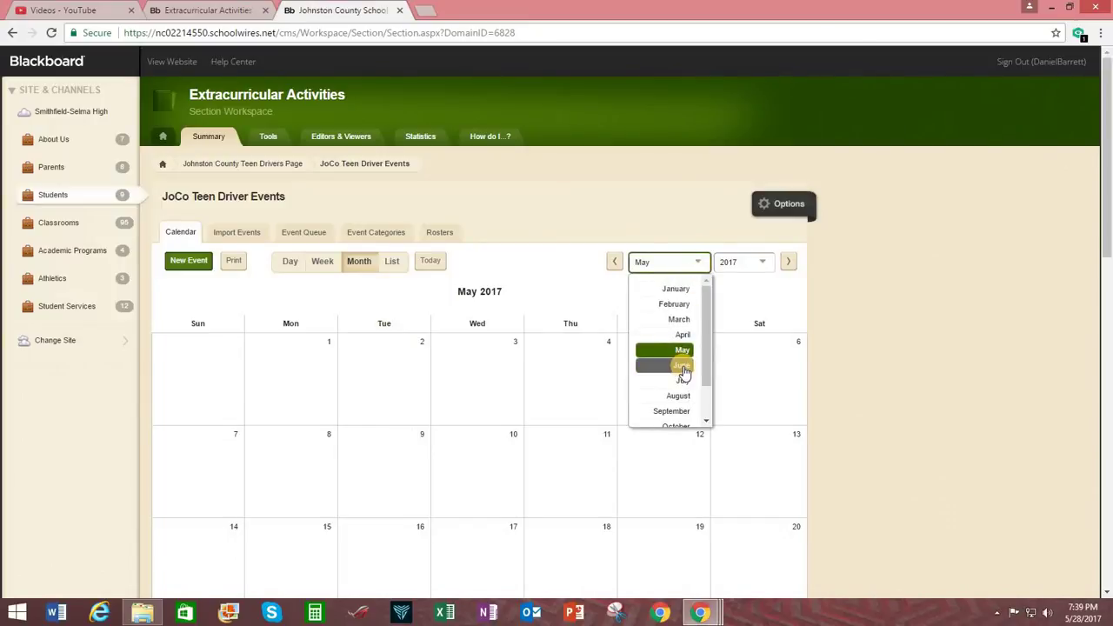
pyautogui.click(684, 368)
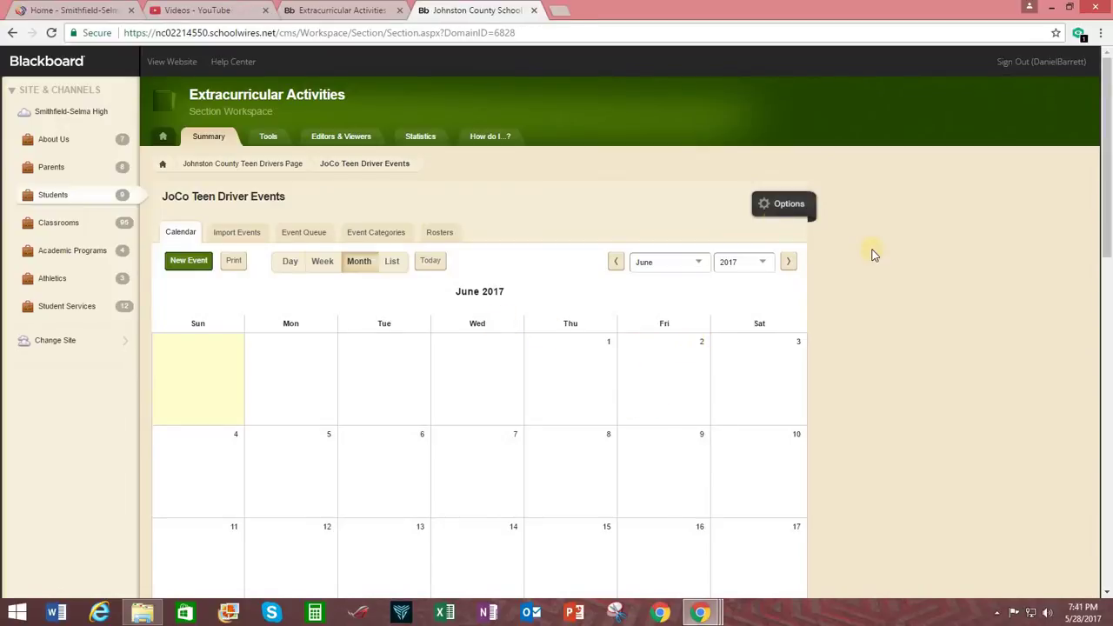
# - Start a new calendar event with start date 06/02/2017 and make it an all-day event
pyautogui.click(188, 261)
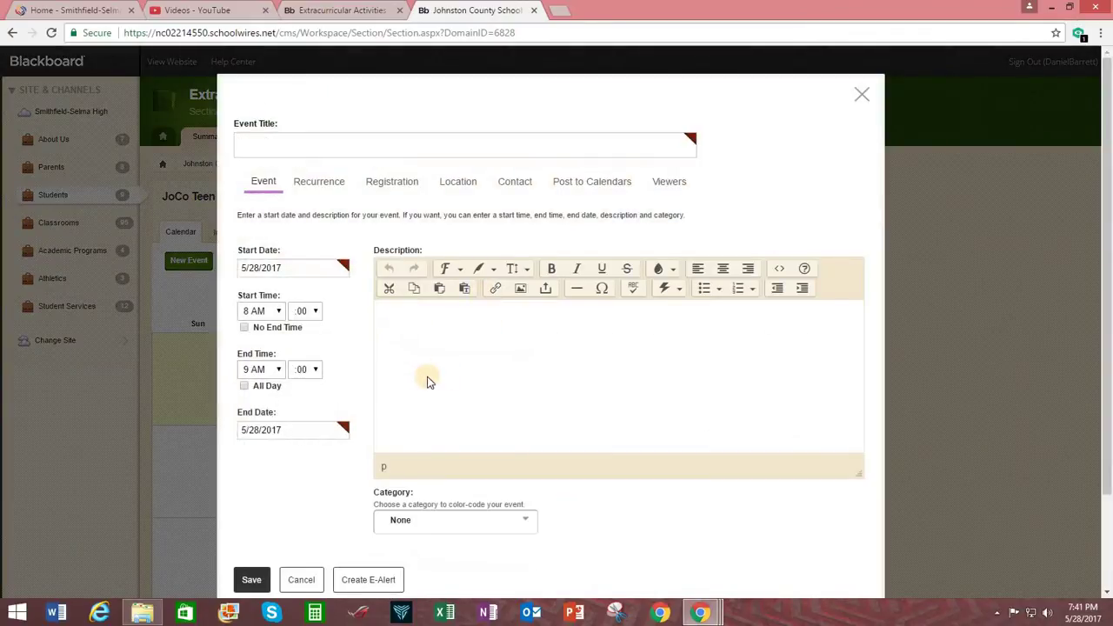
pyautogui.click(311, 270)
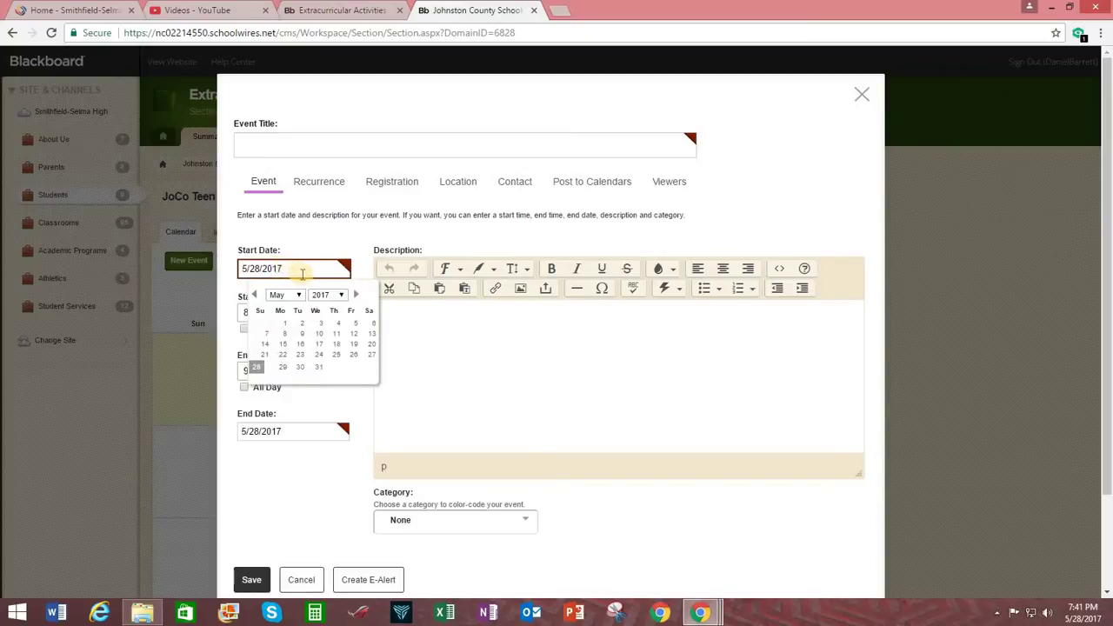
pyautogui.click(296, 295)
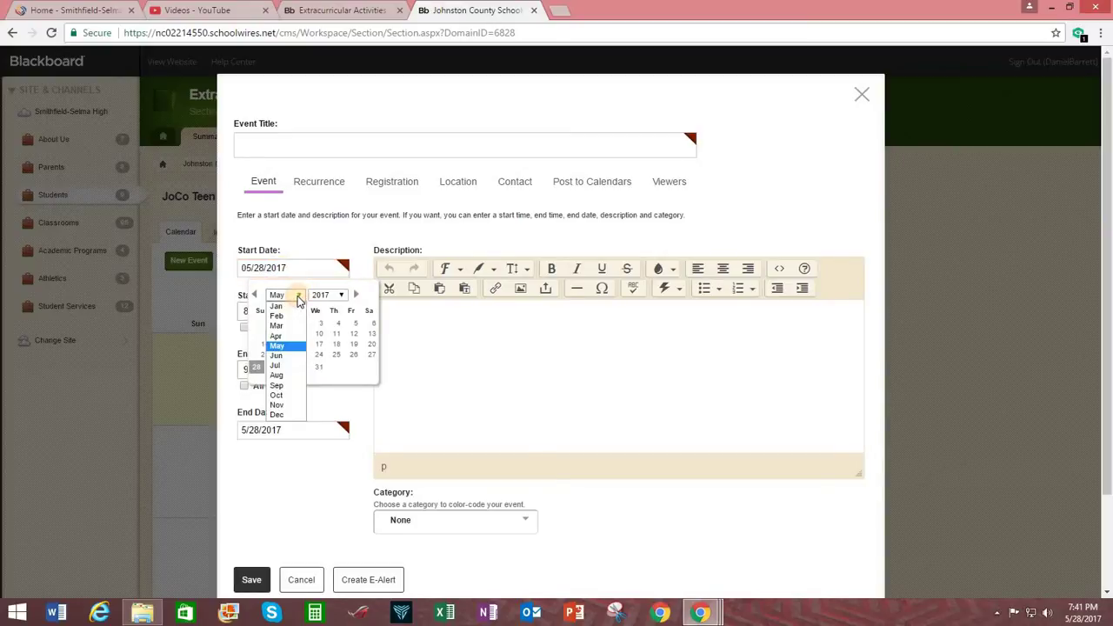
pyautogui.click(277, 355)
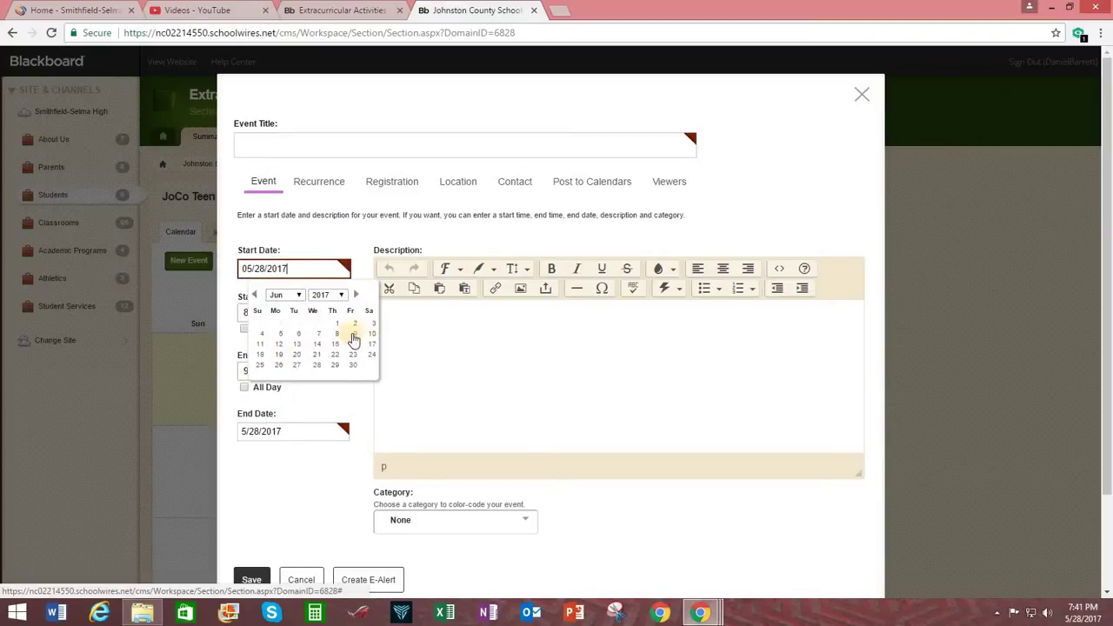
pyautogui.click(355, 323)
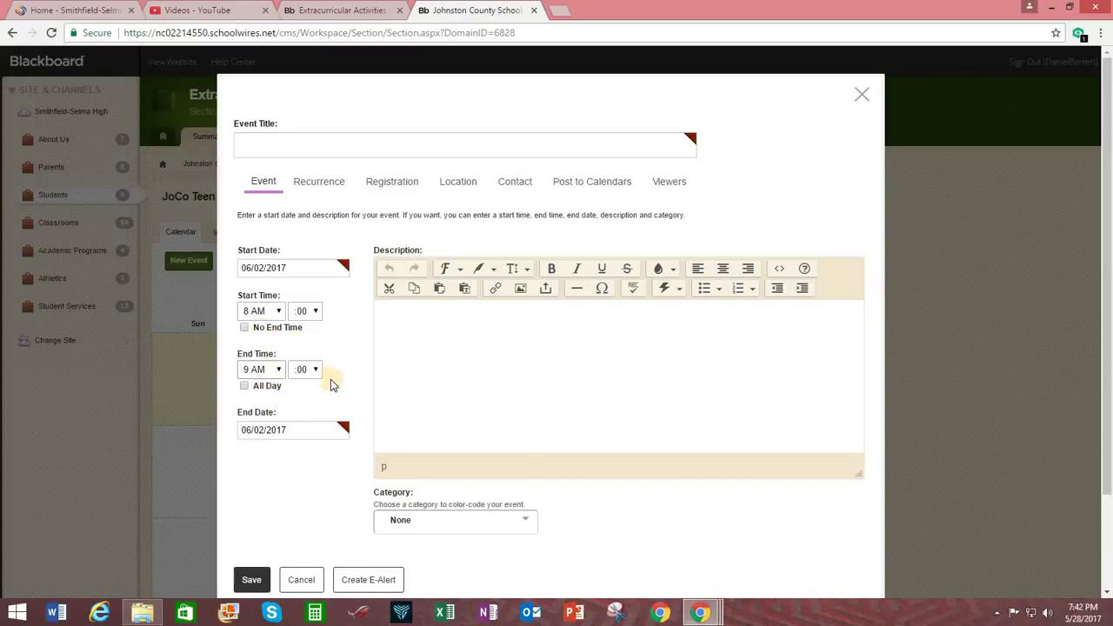
pyautogui.click(244, 388)
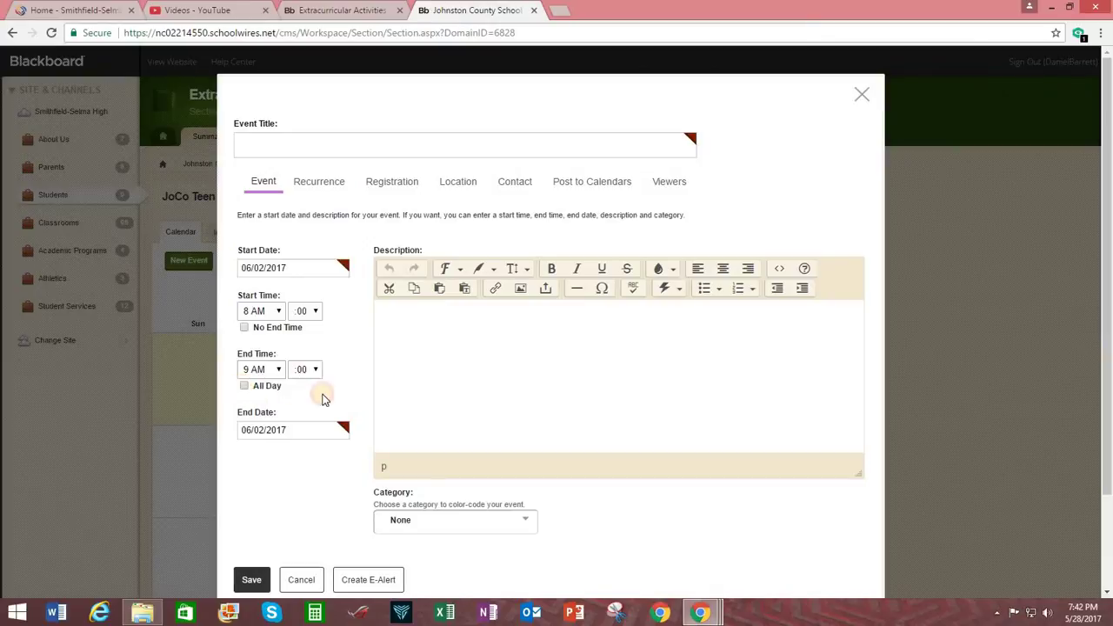
# - Enter the event description "JoCo Teen Driver safe driving flyers distributed in parking lot of Relay for Life event."
pyautogui.click(472, 328)
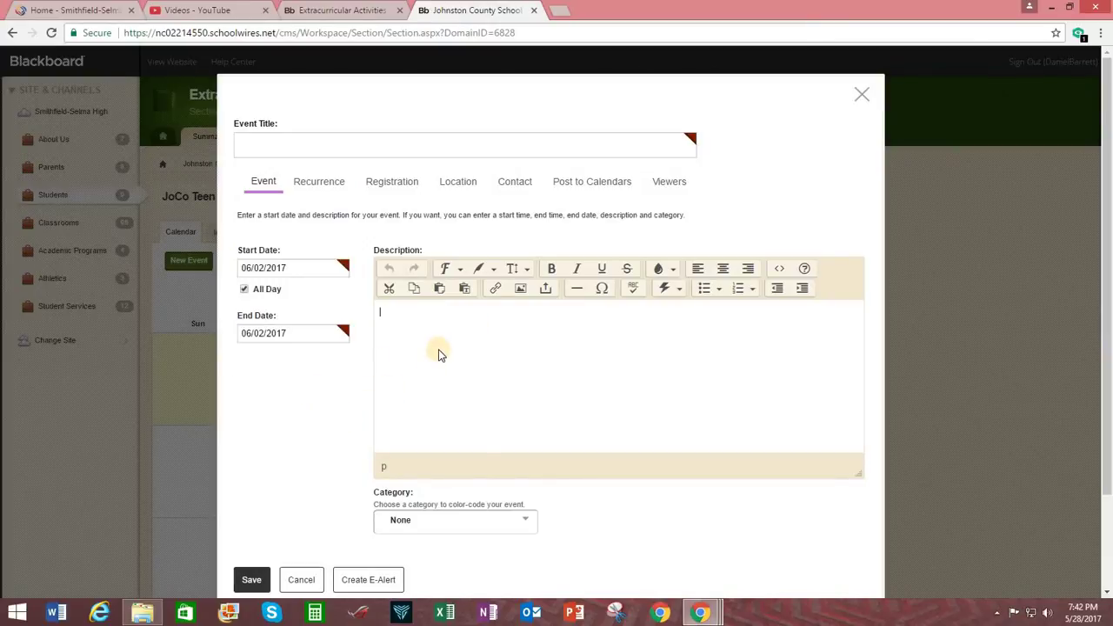
pyautogui.write('JoCo Teen S')
pyautogui.write('river safe driv')
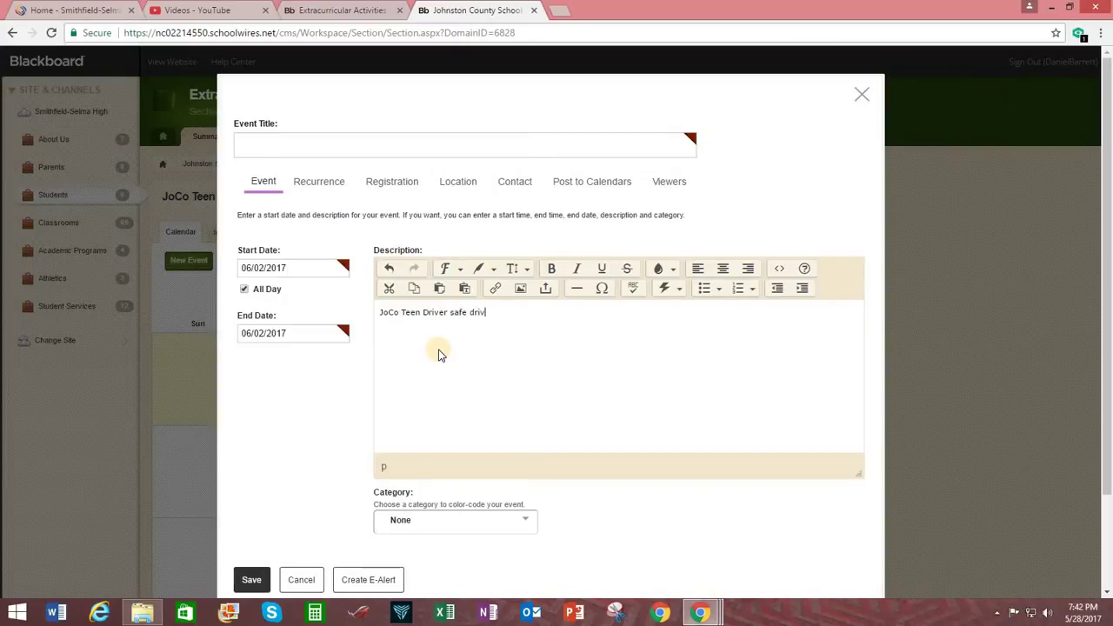
pyautogui.write('ing flyers distribut')
pyautogui.write('ed')
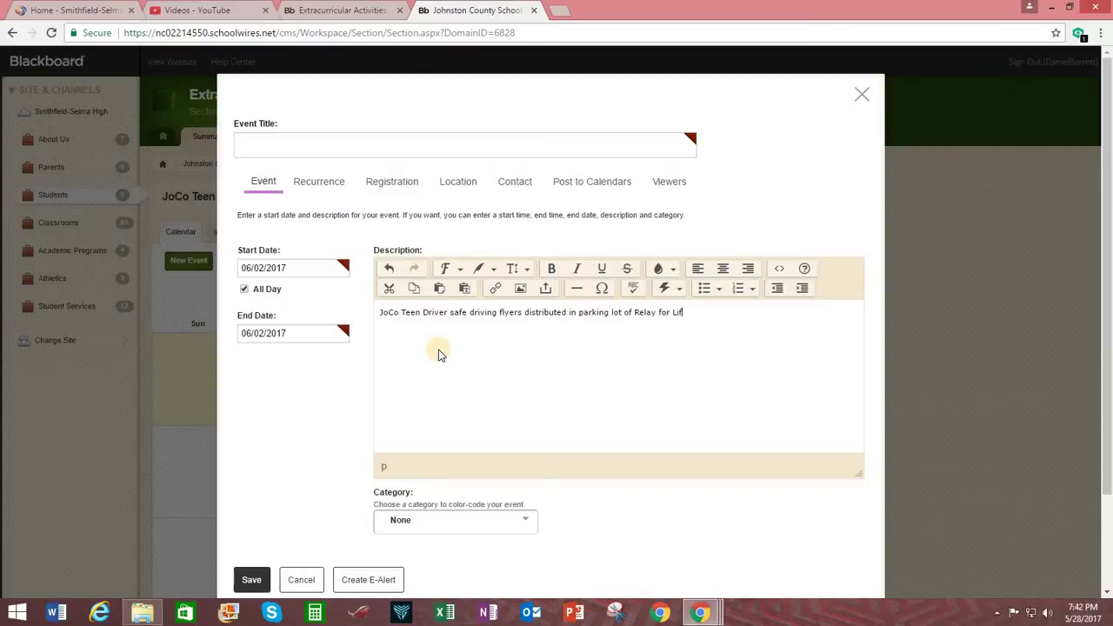
pyautogui.write('e event.')
pyautogui.moveTo(704, 314); pyautogui.dragTo(487, 303)
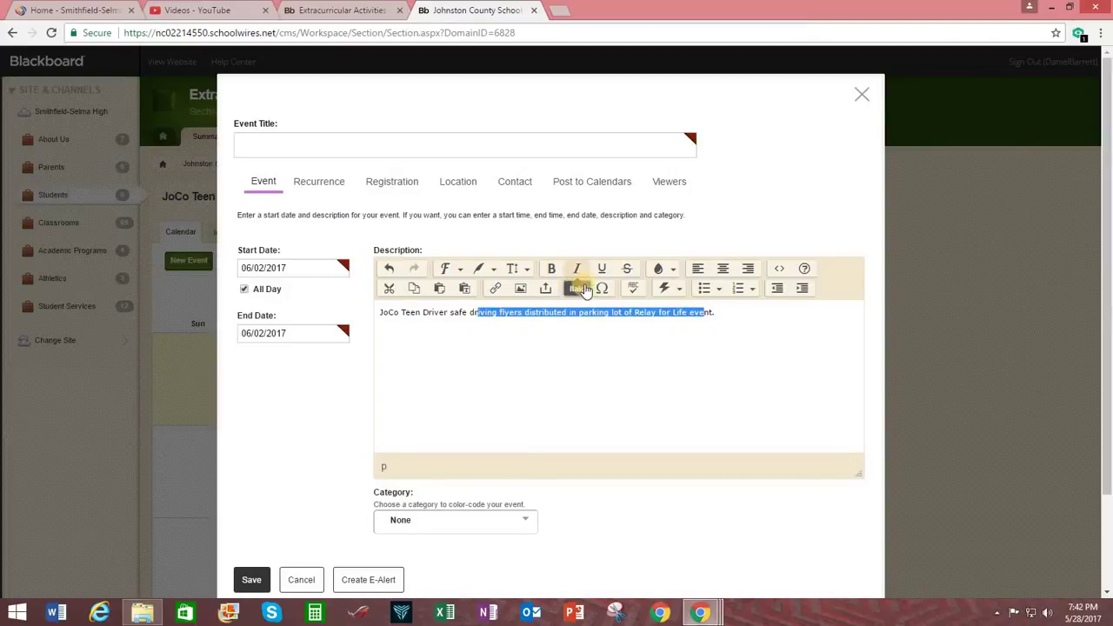
pyautogui.click(740, 311)
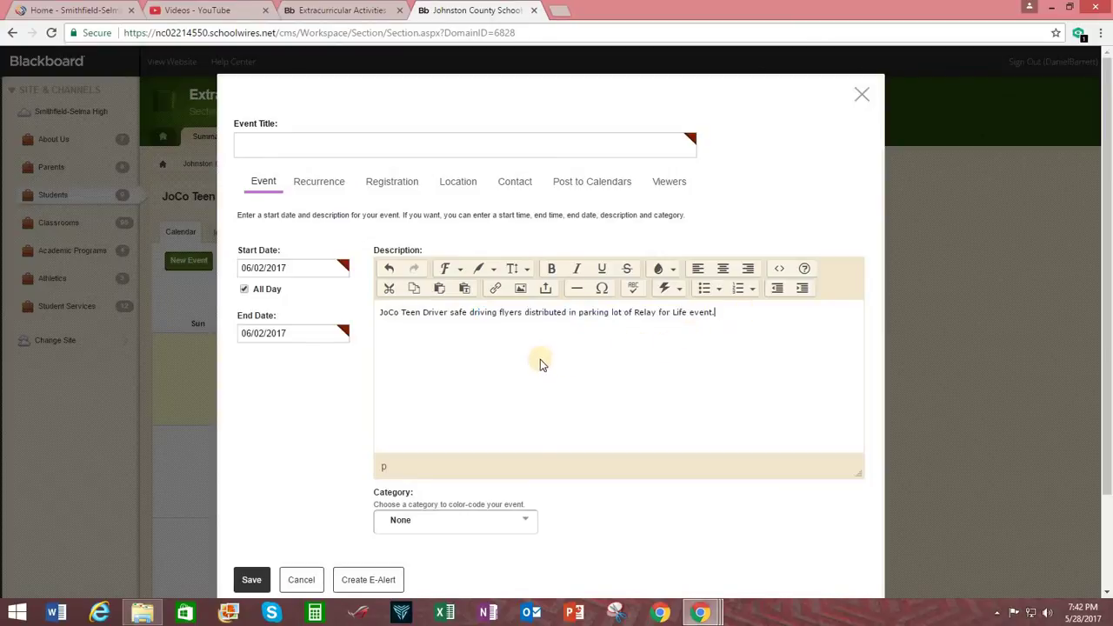
# - Review the color-coded categories available for the event, keeping None
pyautogui.scroll(-2, 540, 358)
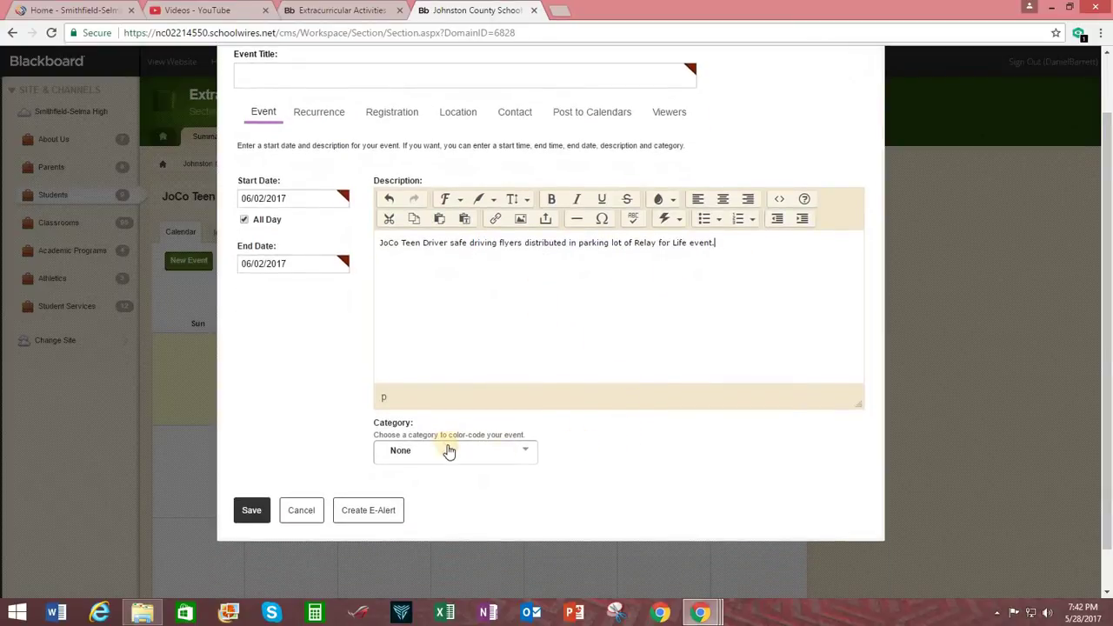
pyautogui.click(531, 453)
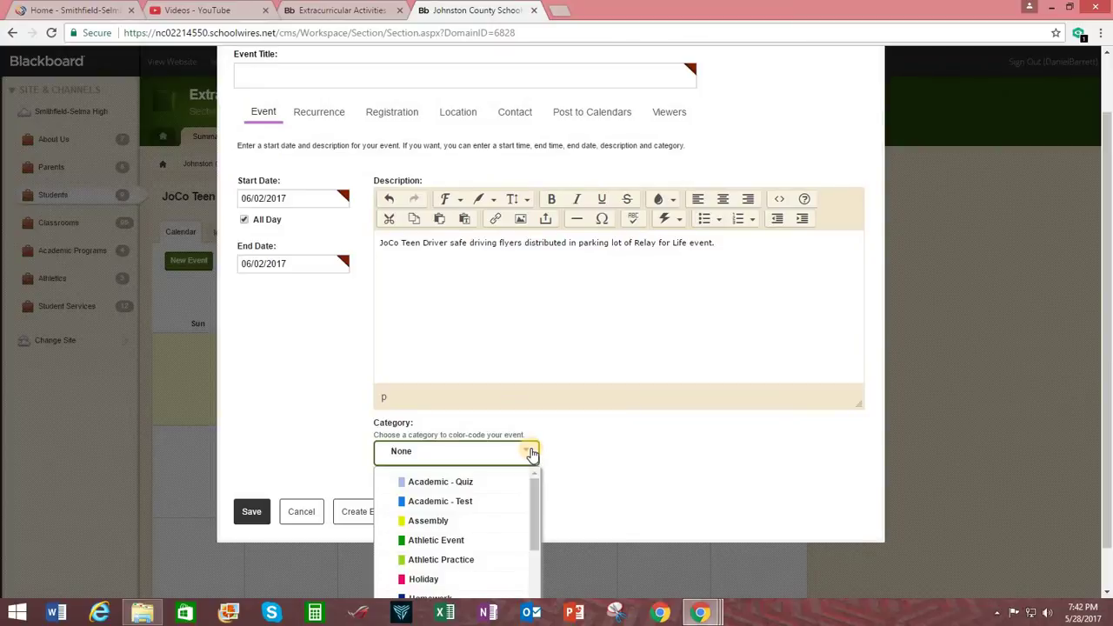
pyautogui.scroll(-1, 532, 453)
pyautogui.moveTo(534, 453); pyautogui.dragTo(532, 515)
pyautogui.rightClick(532, 515)
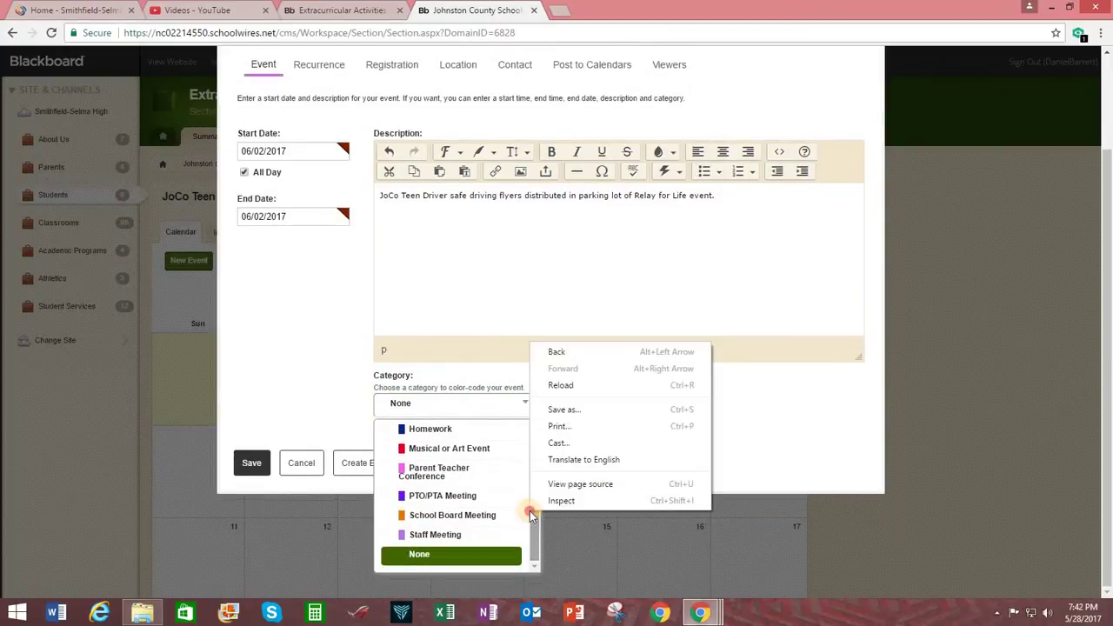
pyautogui.click(514, 293)
pyautogui.click(647, 382)
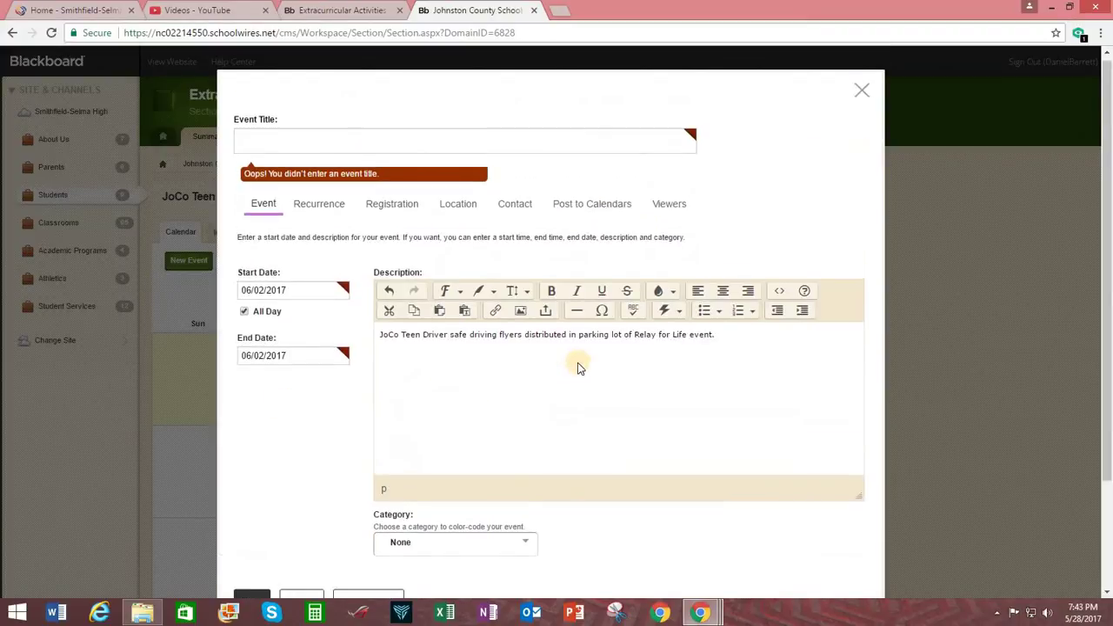
# - Title the event "Safe Driving Flyers for Relay 4 Life Event" and save it
pyautogui.scroll(1, 414, 348)
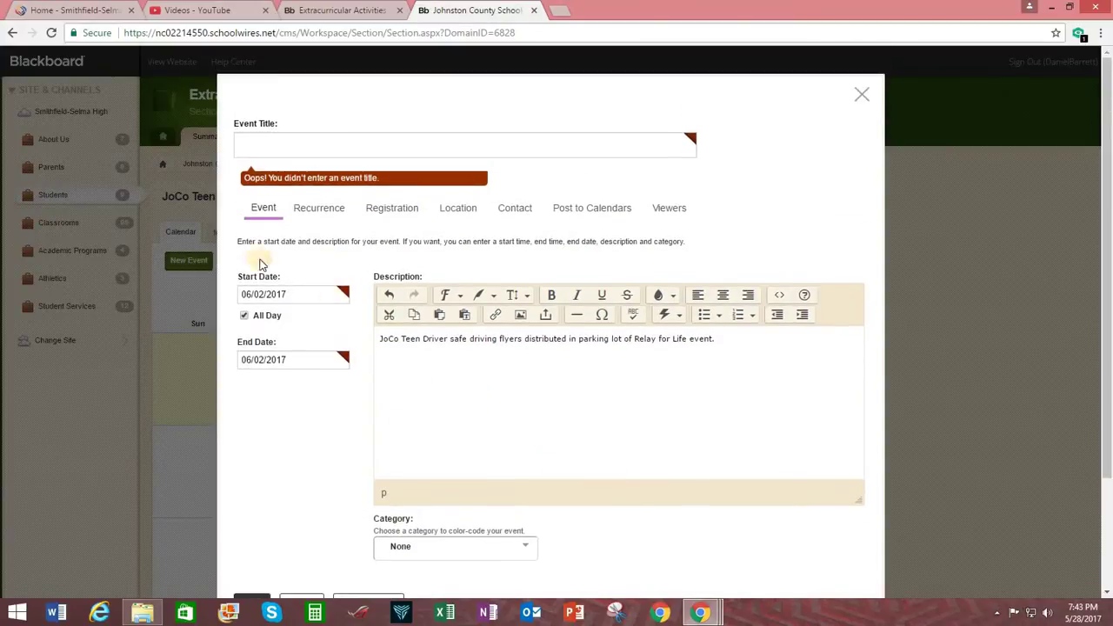
pyautogui.click(296, 141)
pyautogui.write('Safe Driving Flyers f')
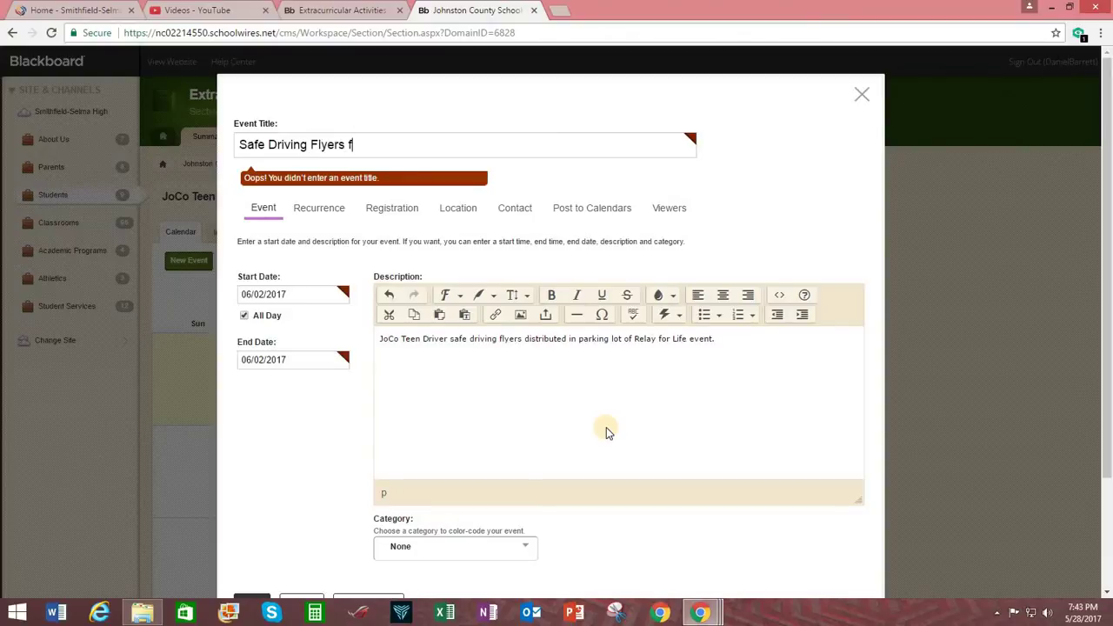
pyautogui.write('or Relay 4 Life Event')
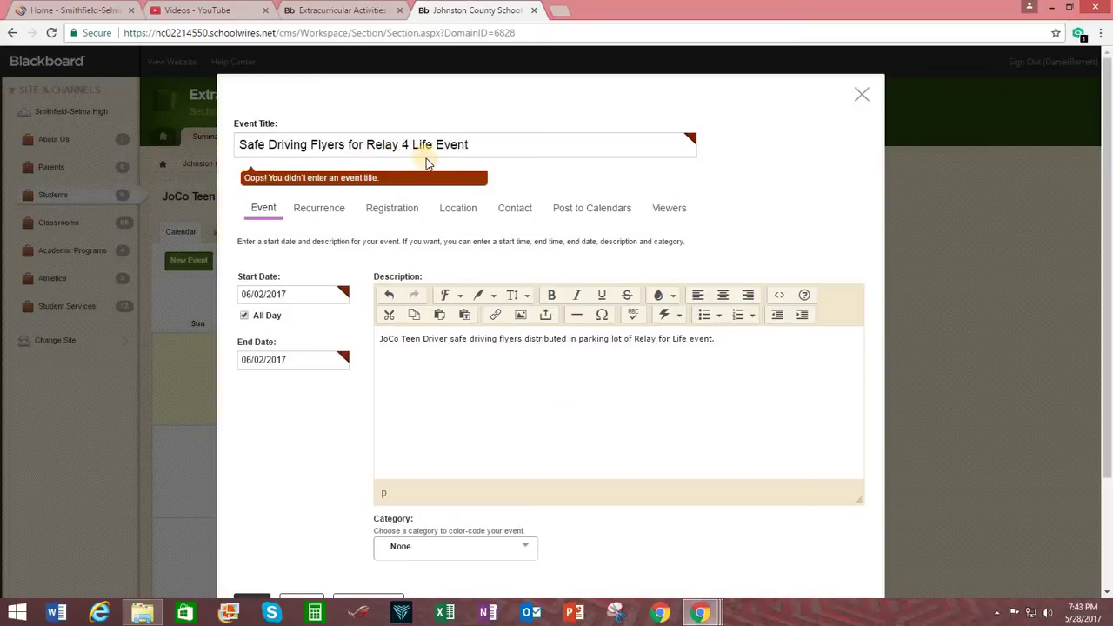
pyautogui.scroll(-2, 472, 430)
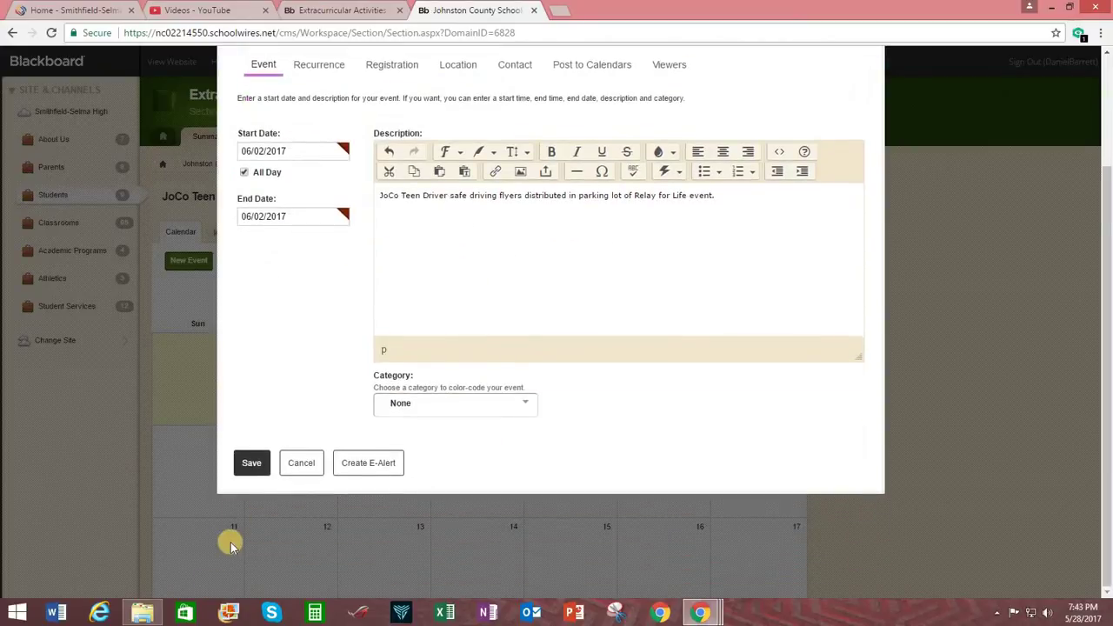
pyautogui.click(251, 466)
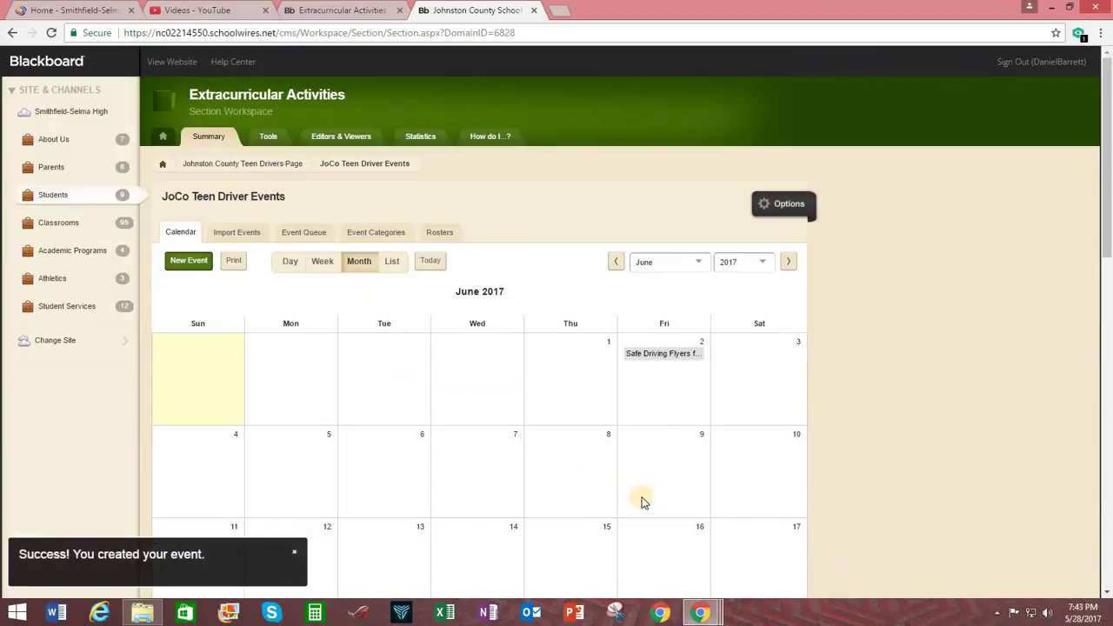
# - Open the Safe Driving Flyers event on June 2 to check it, and return to the Johnston County Teen Drivers page overview
pyautogui.click(678, 354)
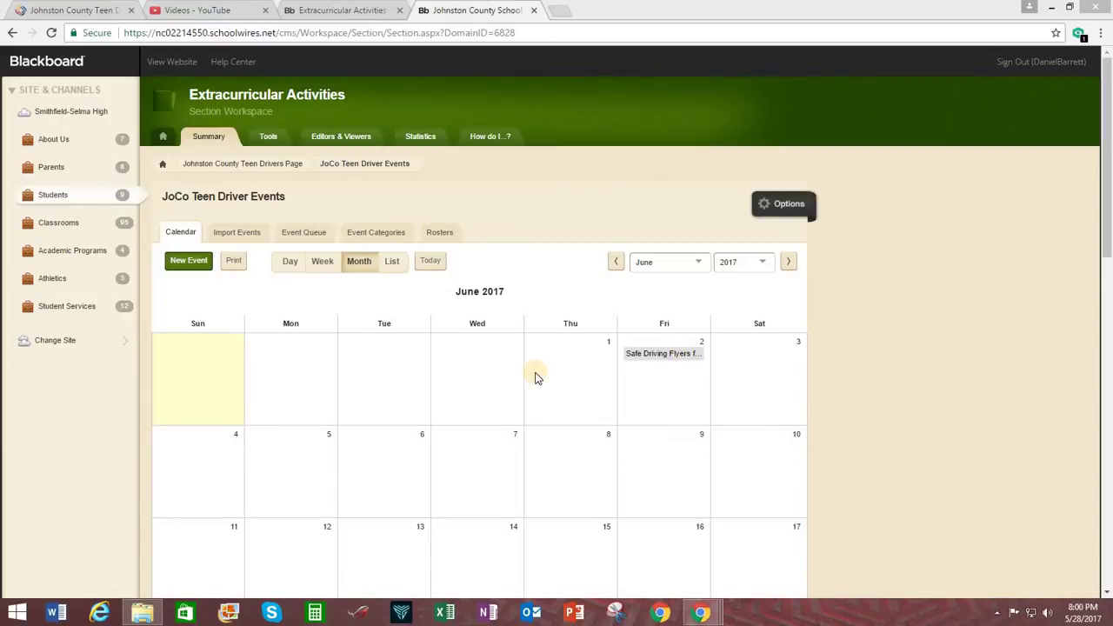
pyautogui.click(238, 165)
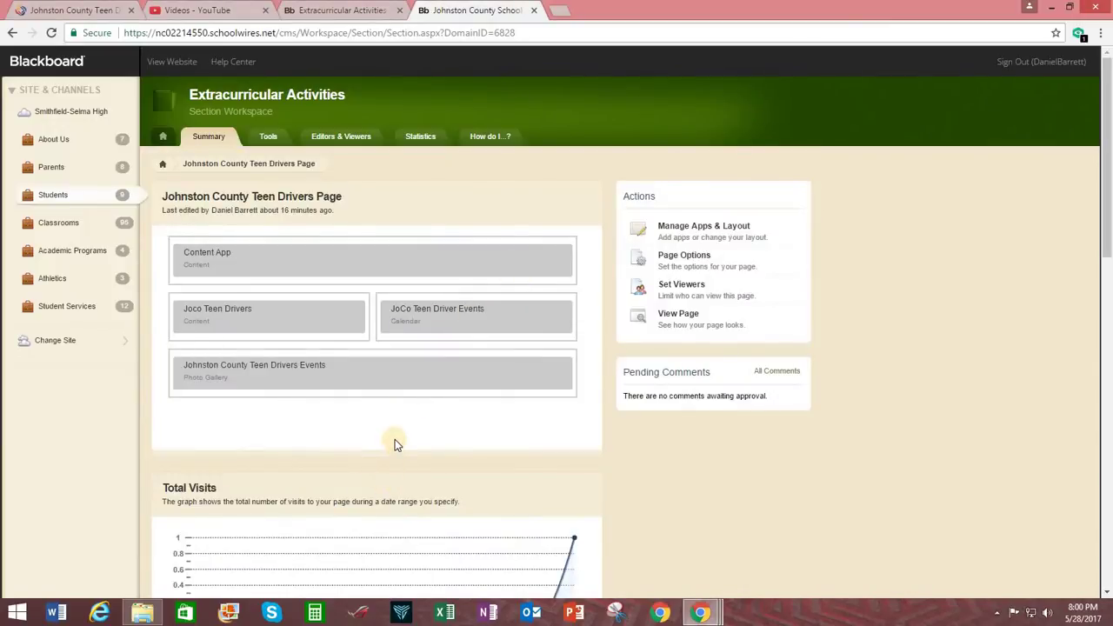
# - Open the page's Content App and delete the placeholder text "This page is under construction"
pyautogui.click(299, 270)
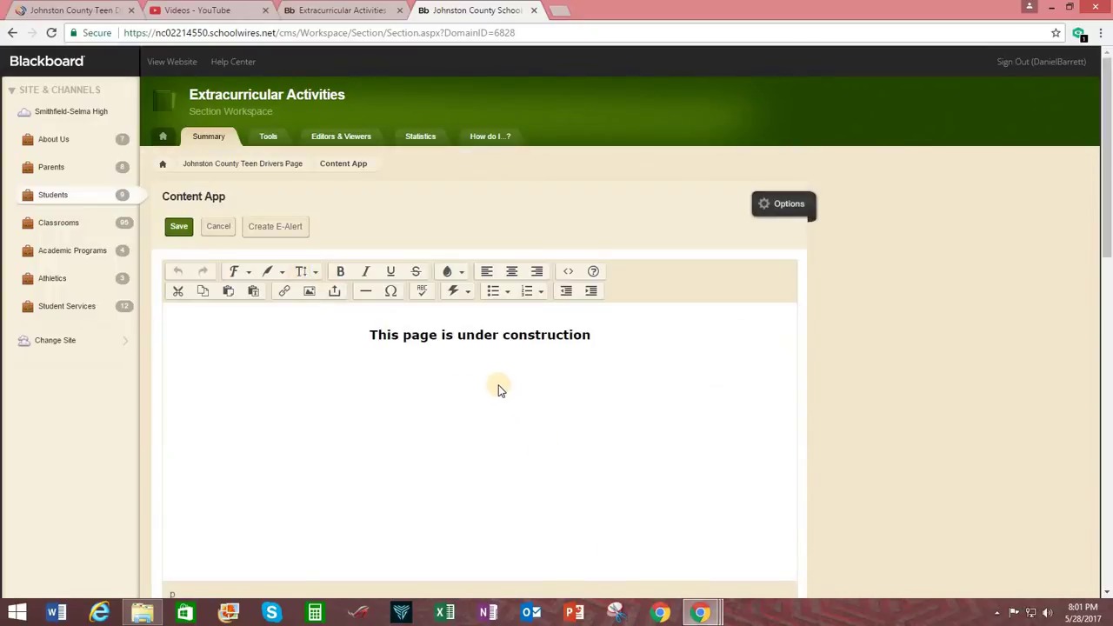
pyautogui.click(574, 335)
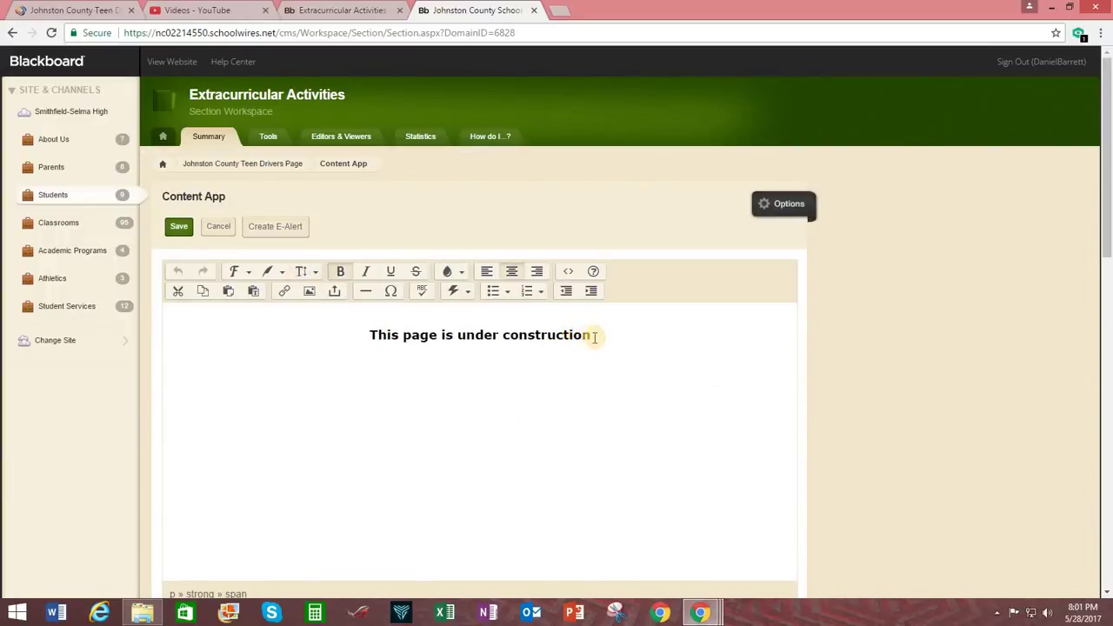
pyautogui.moveTo(589, 333); pyautogui.dragTo(368, 337)
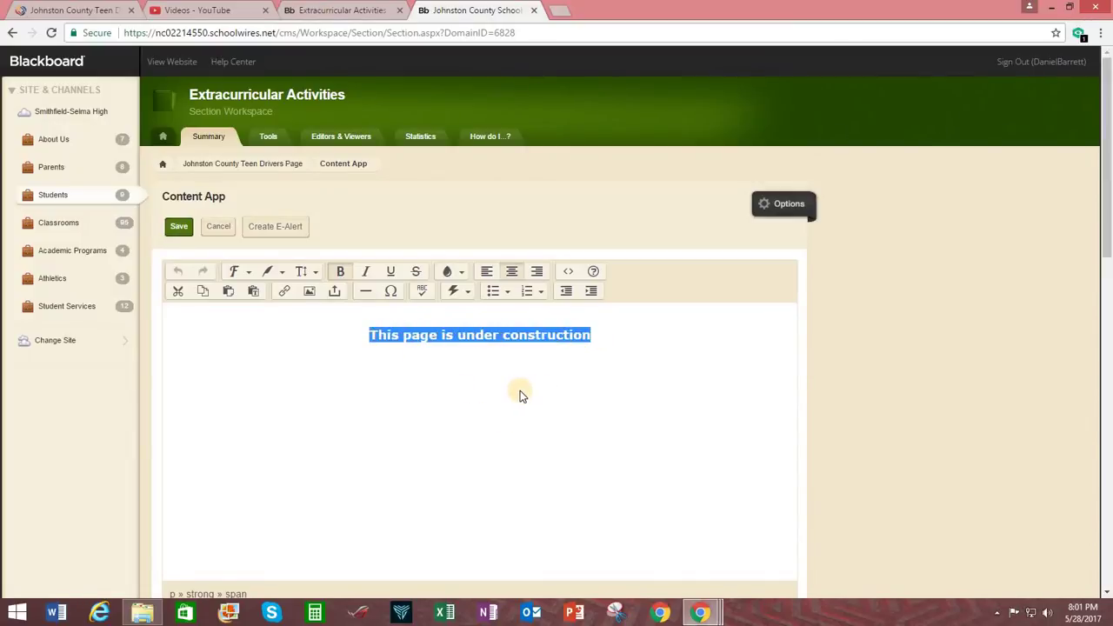
pyautogui.press('Delete')
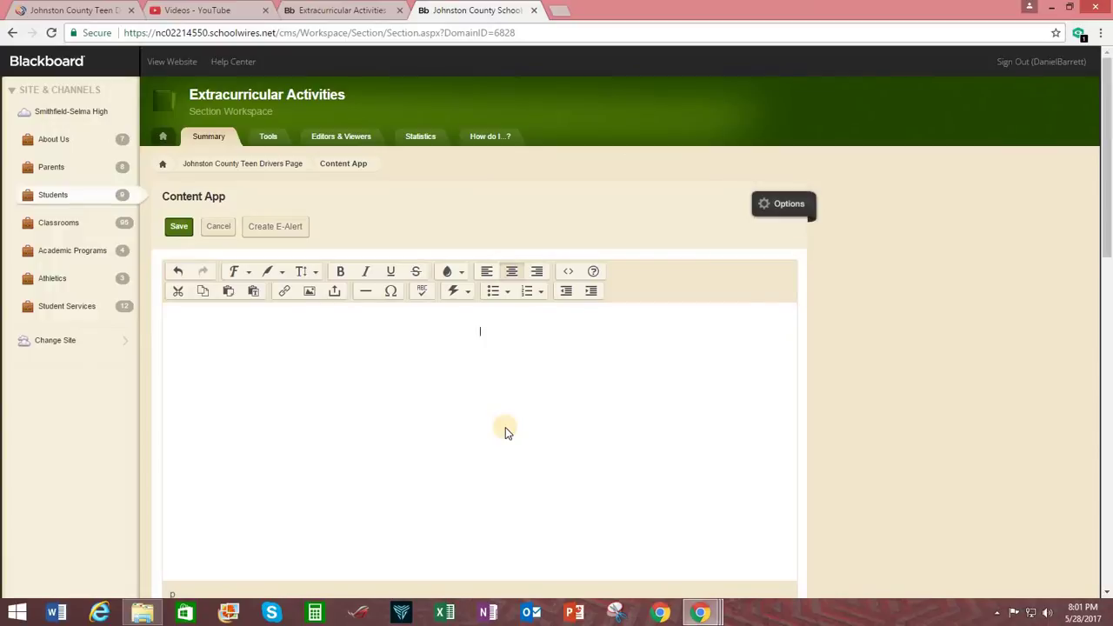
# - Copy the Johnston County Teen Drivers introduction and safe driving tips from the old school website into the empty Content App
pyautogui.click(54, 10)
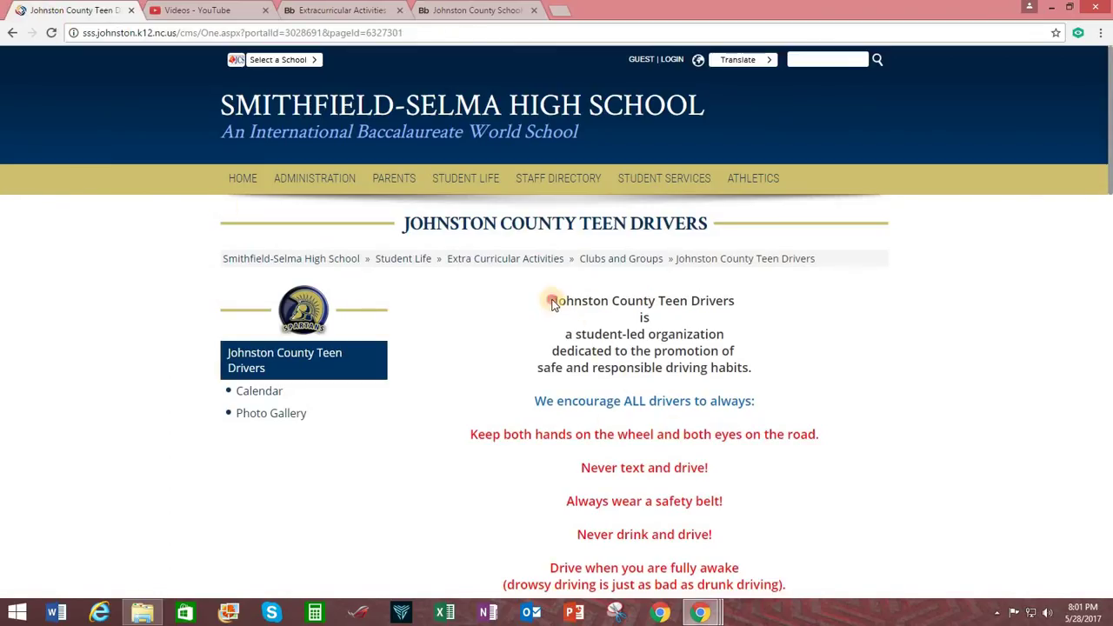
pyautogui.moveTo(552, 302); pyautogui.dragTo(805, 352)
pyautogui.hotkey('ctrl', 'c')
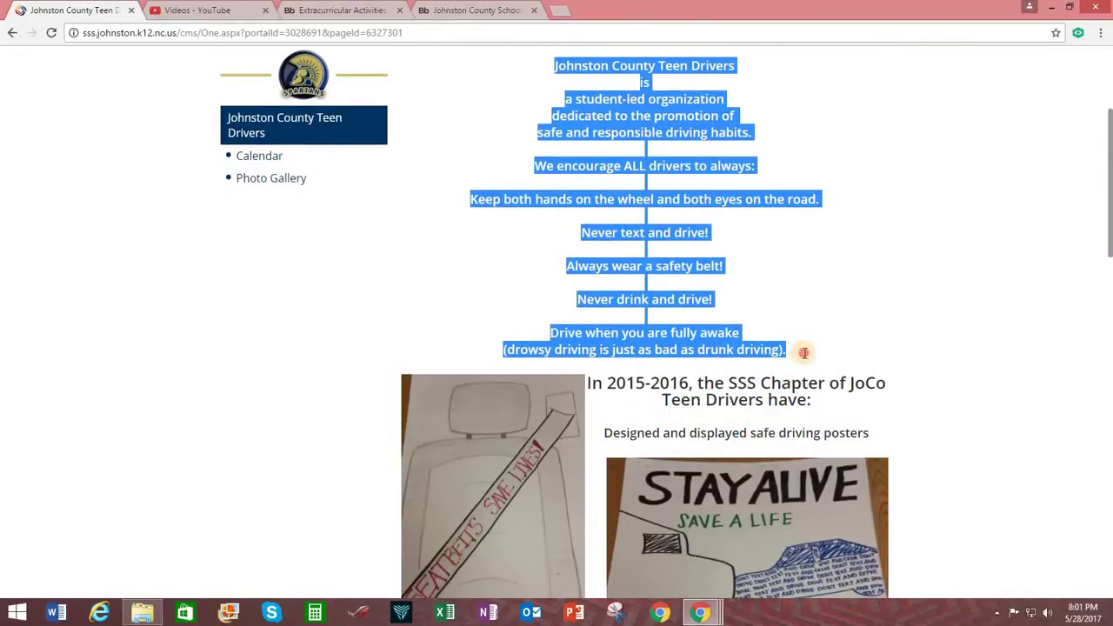
pyautogui.scroll(3, 806, 352)
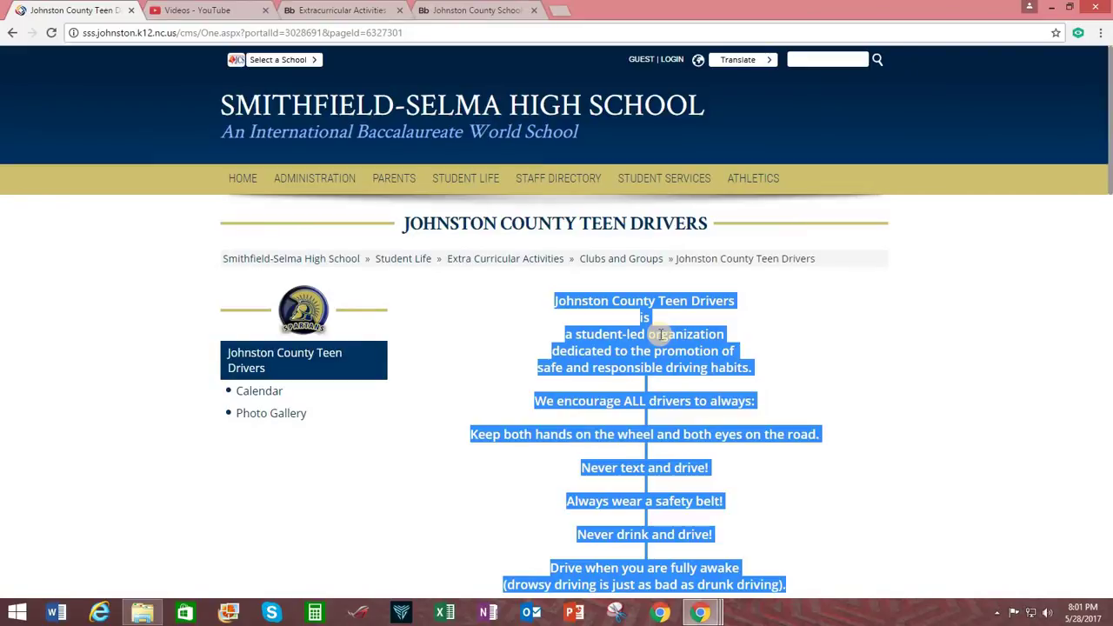
pyautogui.click(483, 12)
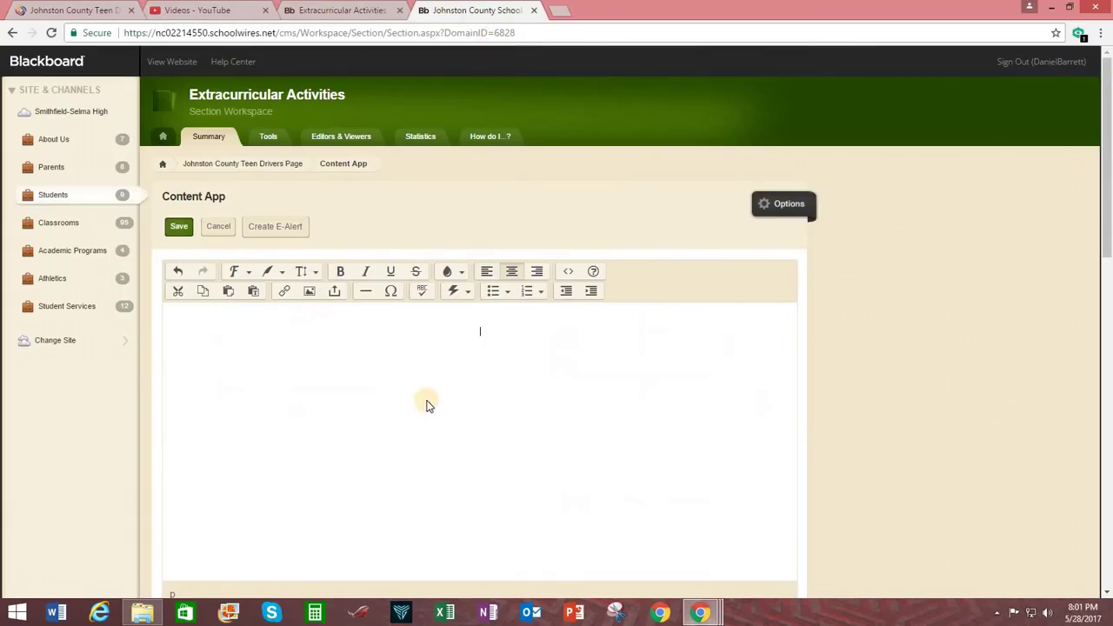
pyautogui.click(490, 352)
pyautogui.hotkey('ctrl', 'v')
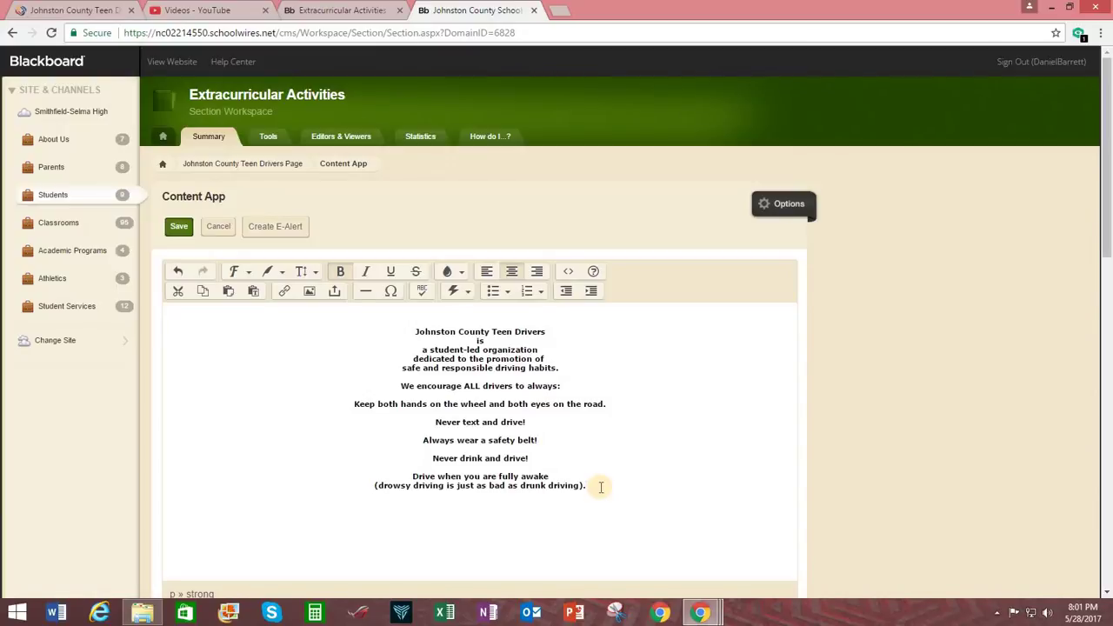
pyautogui.hotkey('ctrl', 'z')
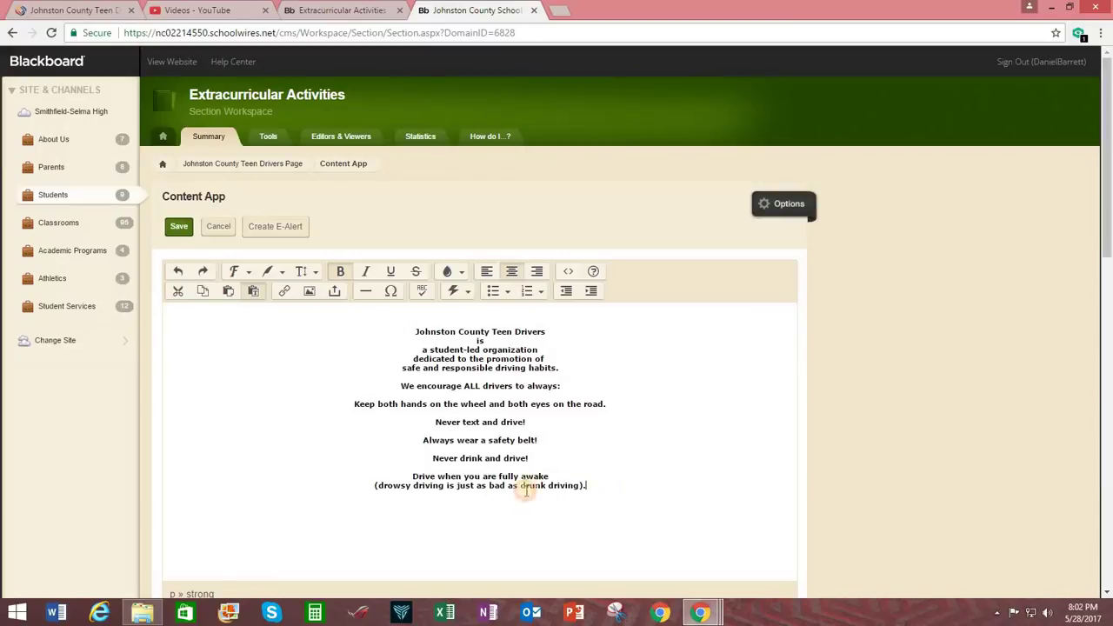
# - Set the font size of all the pasted Content App text to normal
pyautogui.moveTo(526, 492); pyautogui.dragTo(386, 352)
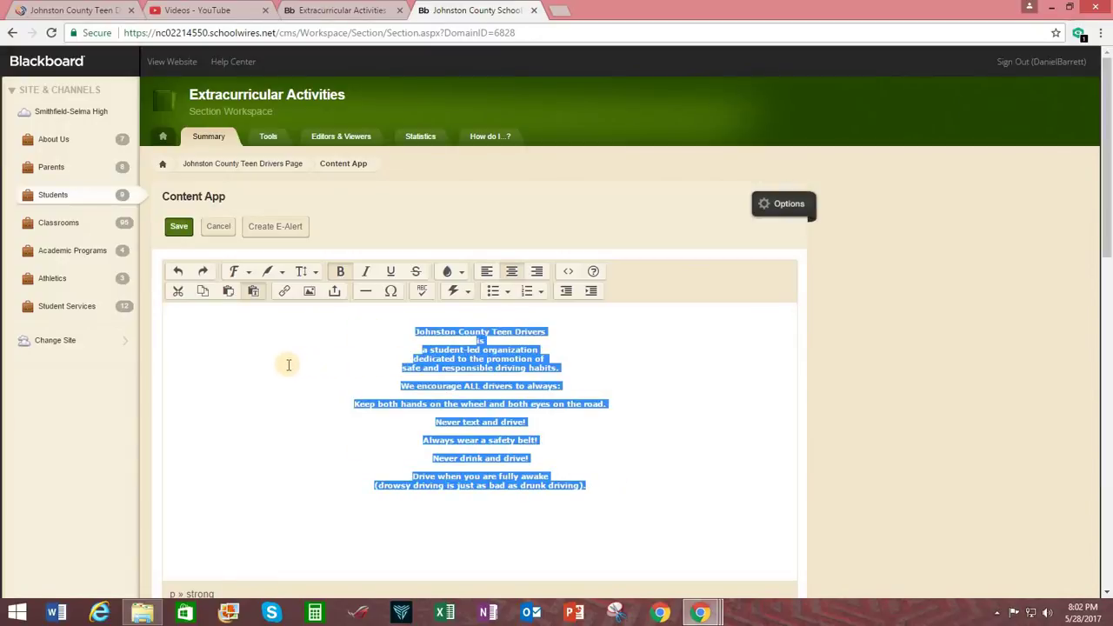
pyautogui.click(282, 272)
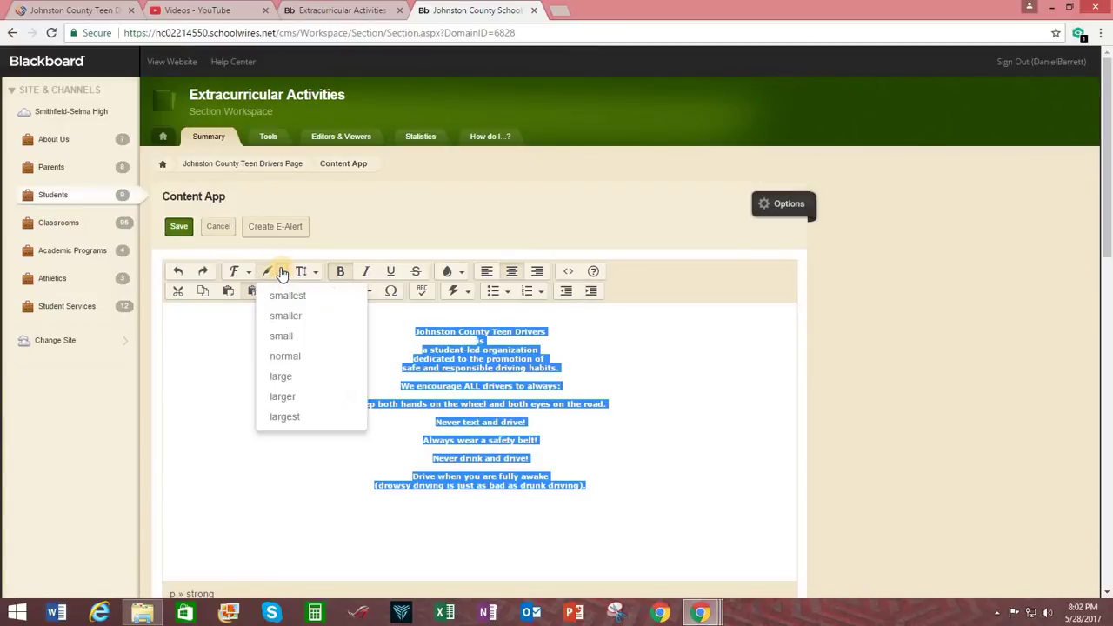
pyautogui.click(286, 357)
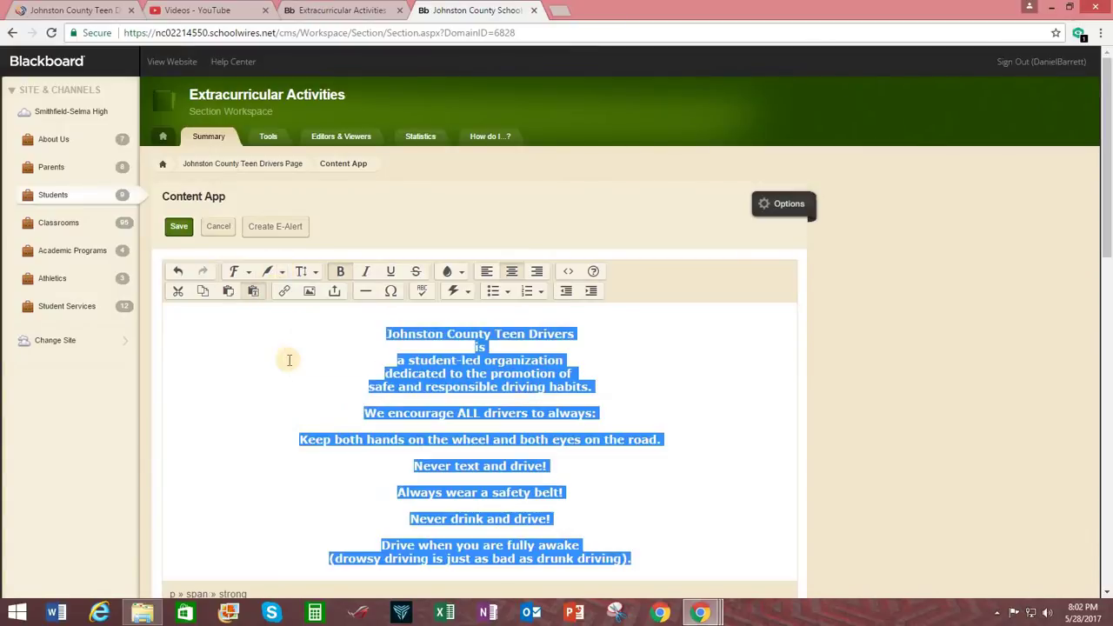
pyautogui.click(619, 393)
pyautogui.scroll(-3, 610, 373)
pyautogui.scroll(3, 610, 376)
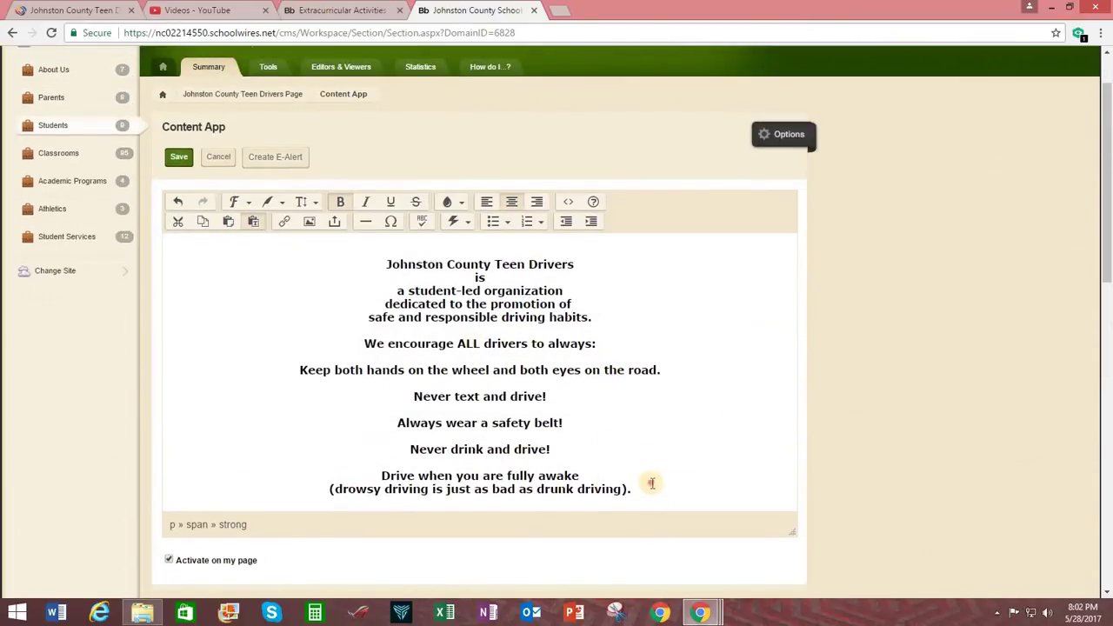
# - Set the font size of the whole Content App text to large
pyautogui.moveTo(651, 483); pyautogui.dragTo(289, 269)
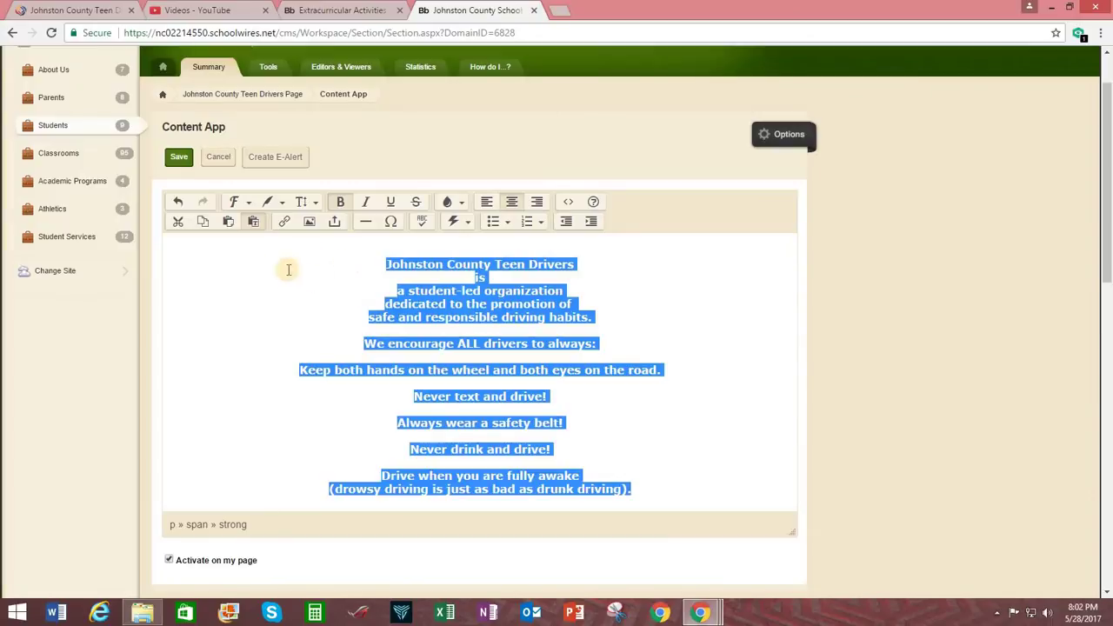
pyautogui.click(281, 201)
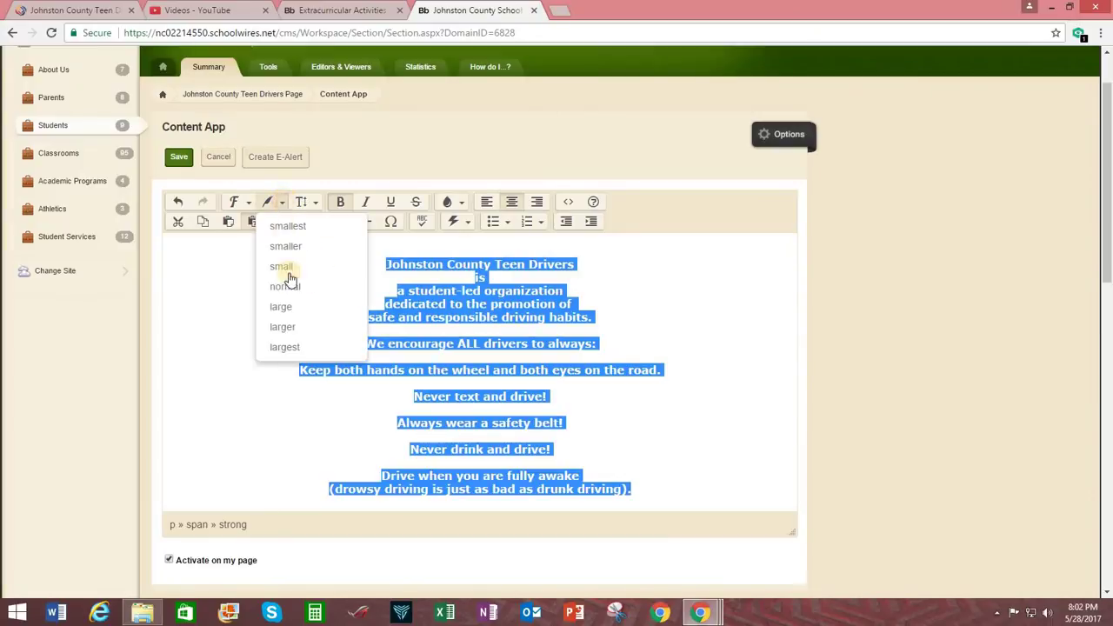
pyautogui.click(280, 307)
pyautogui.click(641, 340)
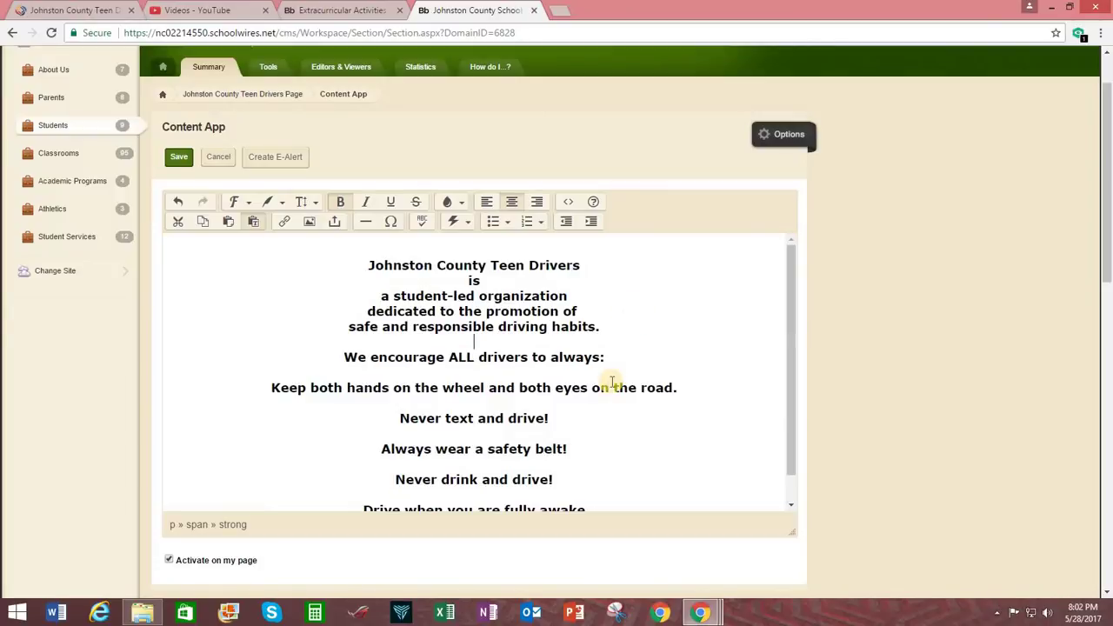
# - Color the line "We encourage ALL drivers to always:" crimson red
pyautogui.tripleClick(455, 350)
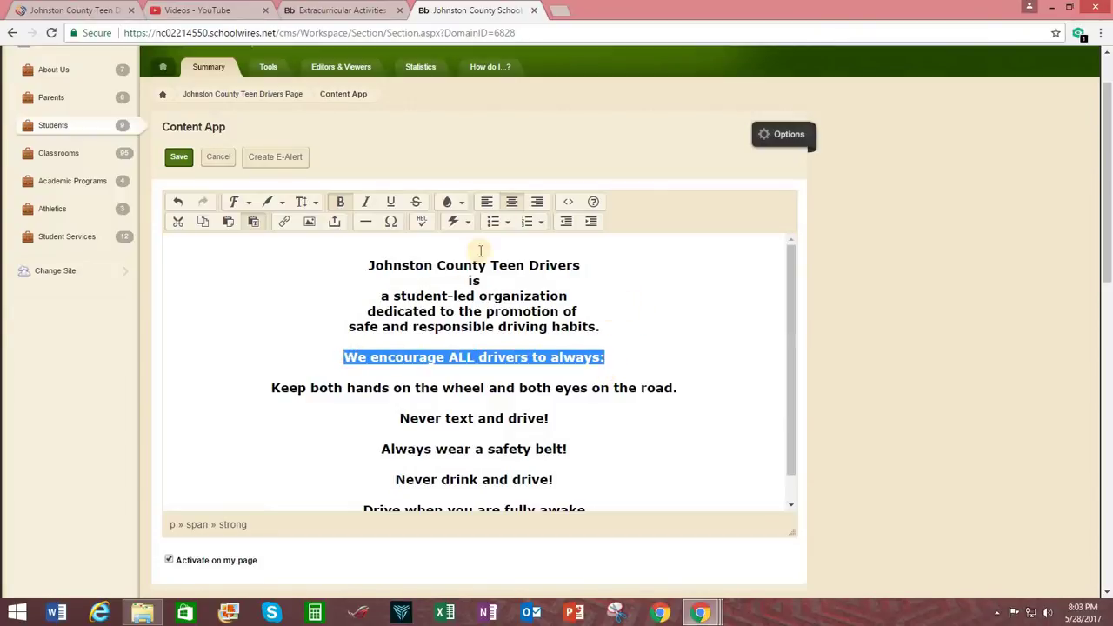
pyautogui.click(461, 204)
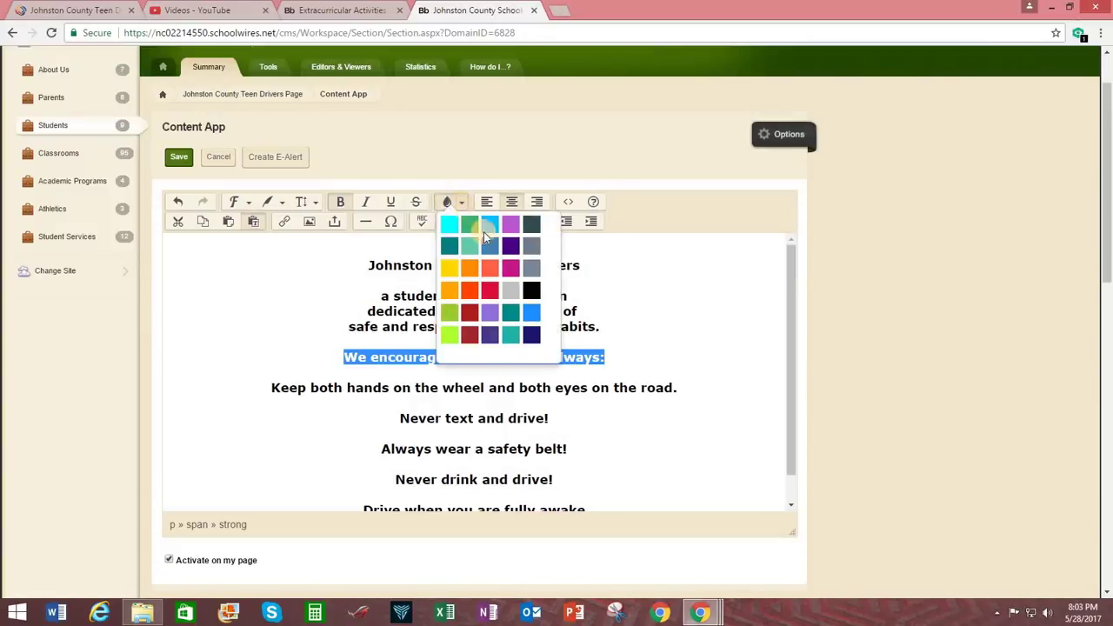
pyautogui.click(488, 291)
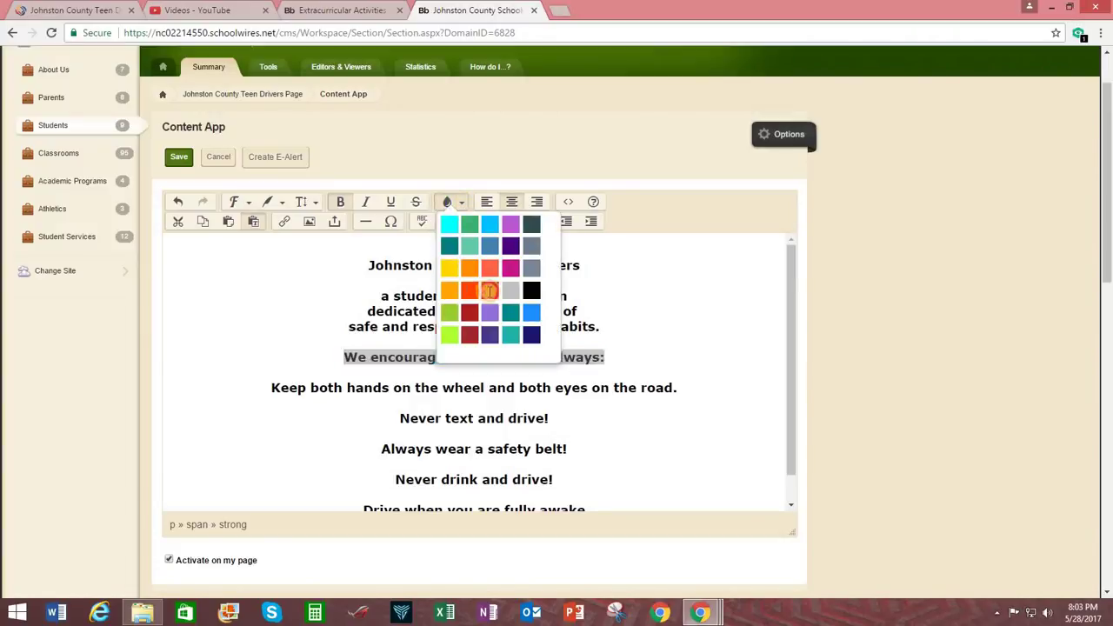
pyautogui.click(590, 418)
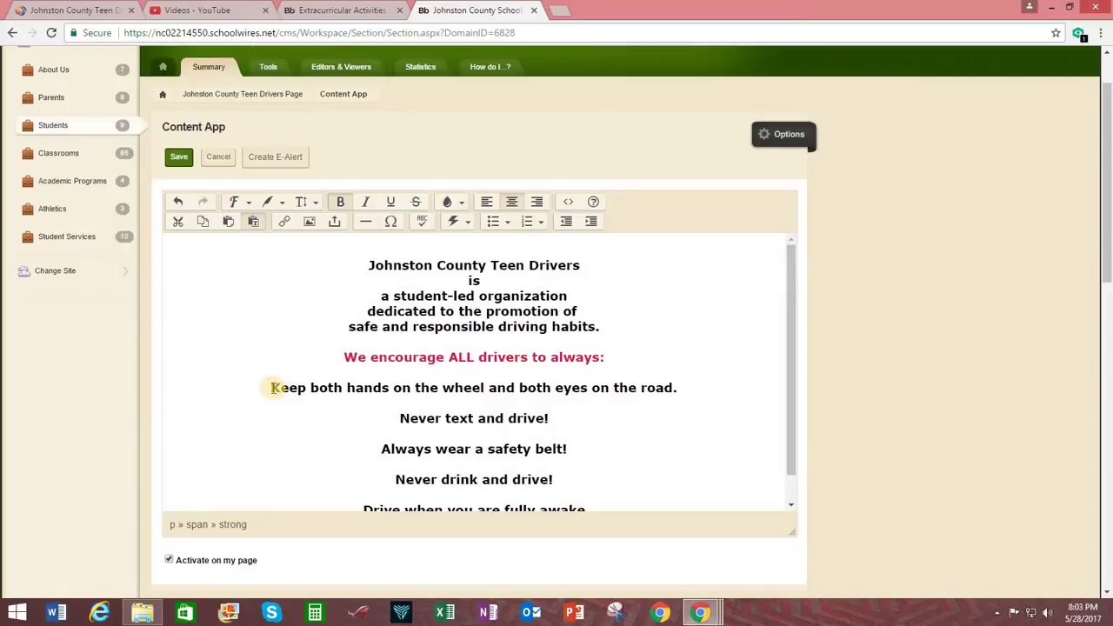
# - Color the driving tips from "Keep both hands on the wheel" through the drowsy driving line bright blue
pyautogui.moveTo(271, 388); pyautogui.dragTo(661, 499)
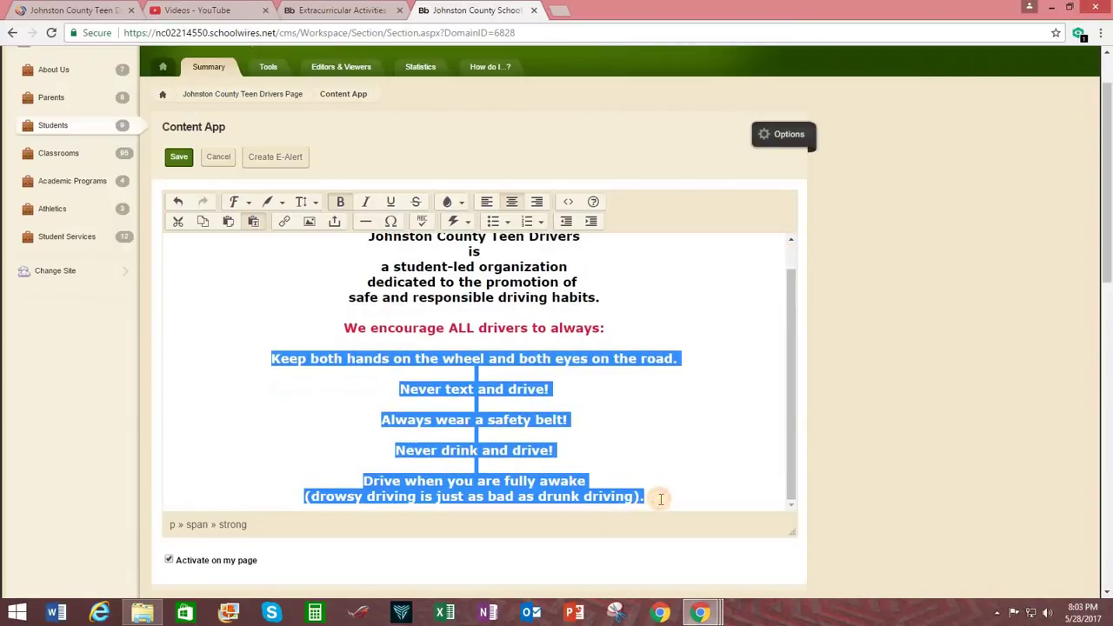
pyautogui.click(463, 204)
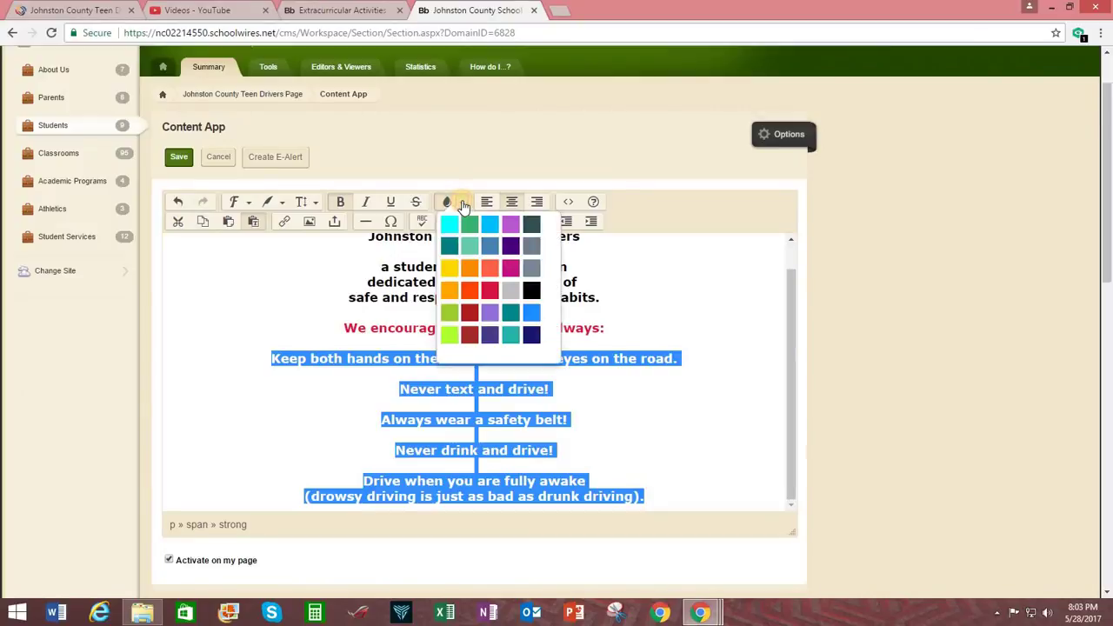
pyautogui.click(531, 310)
pyautogui.click(576, 423)
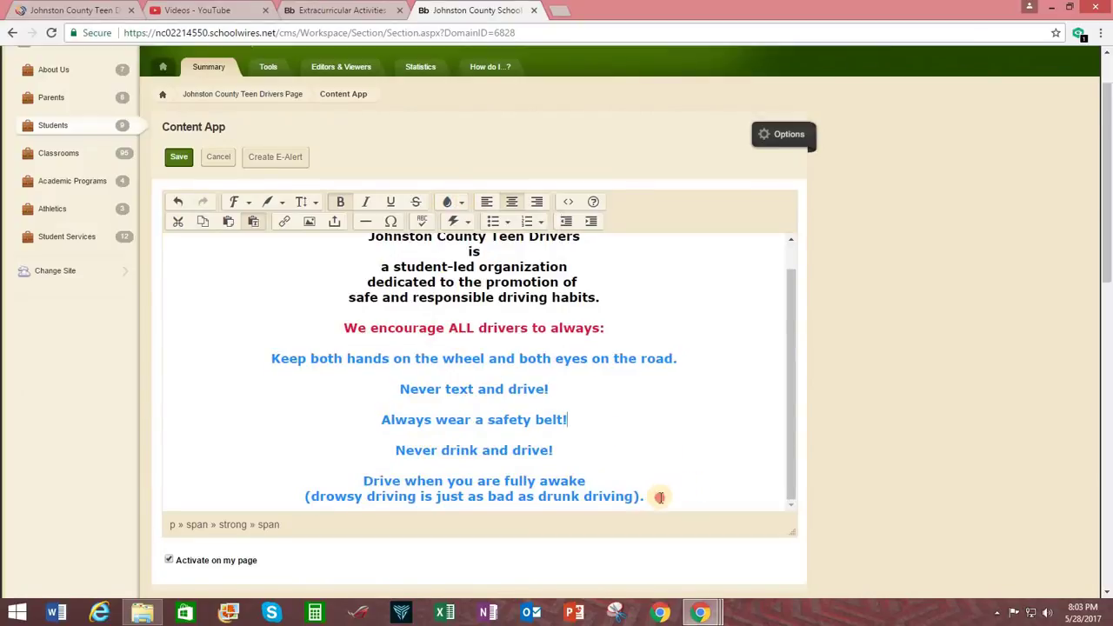
# - Color the driving tips from "Keep both hands on the wheel" through the drowsy driving line teal, and save the content
pyautogui.moveTo(660, 498); pyautogui.dragTo(270, 356)
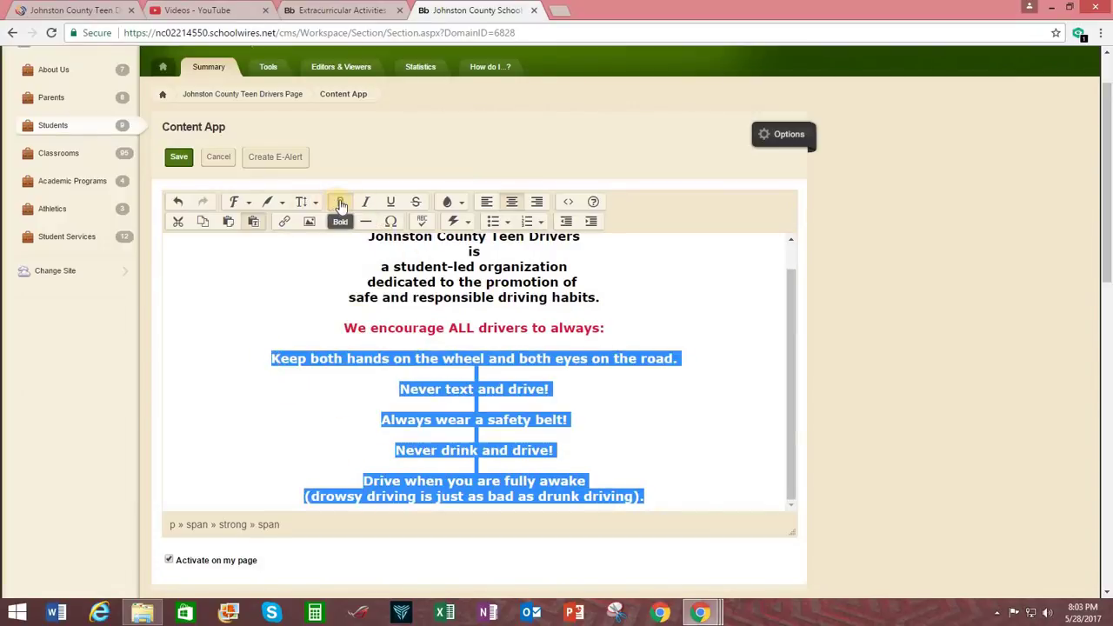
pyautogui.click(461, 202)
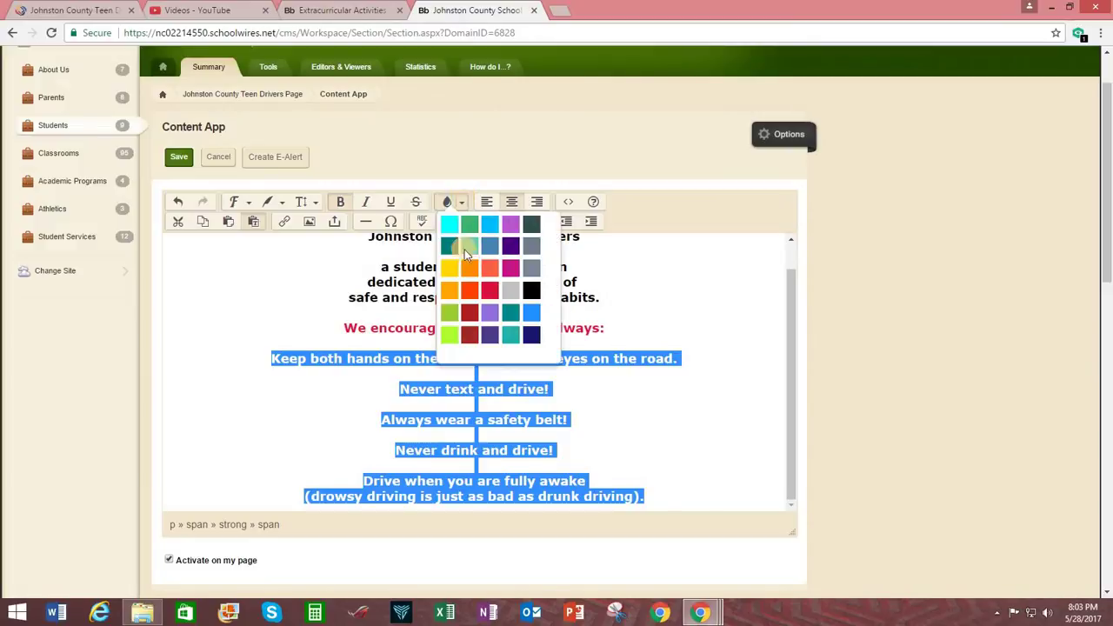
pyautogui.click(511, 319)
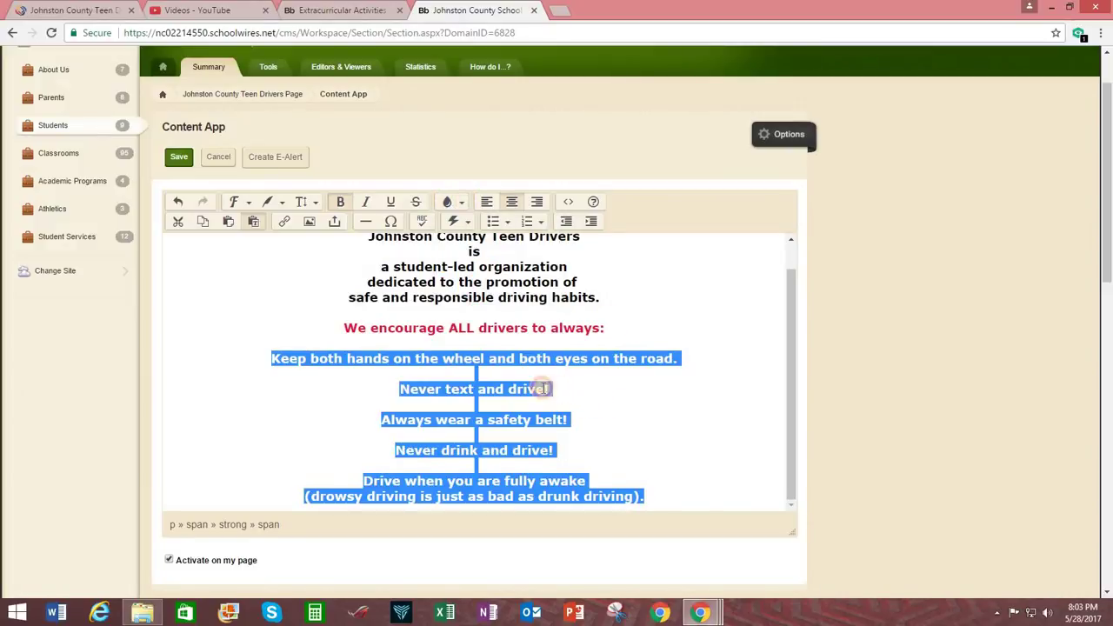
pyautogui.click(491, 359)
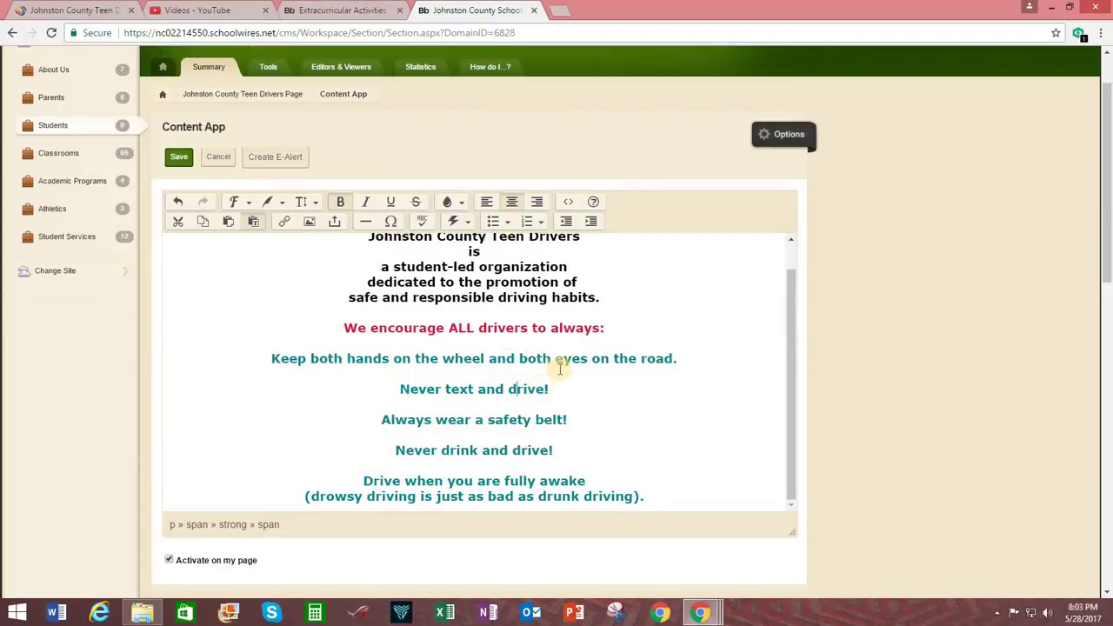
pyautogui.scroll(2, 559, 348)
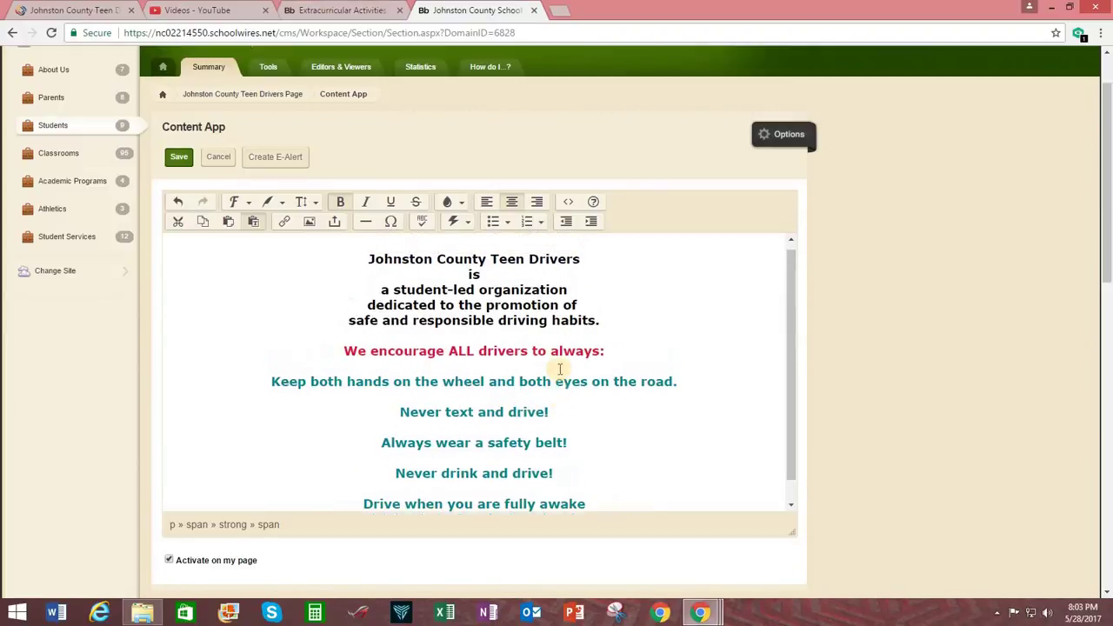
pyautogui.click(178, 161)
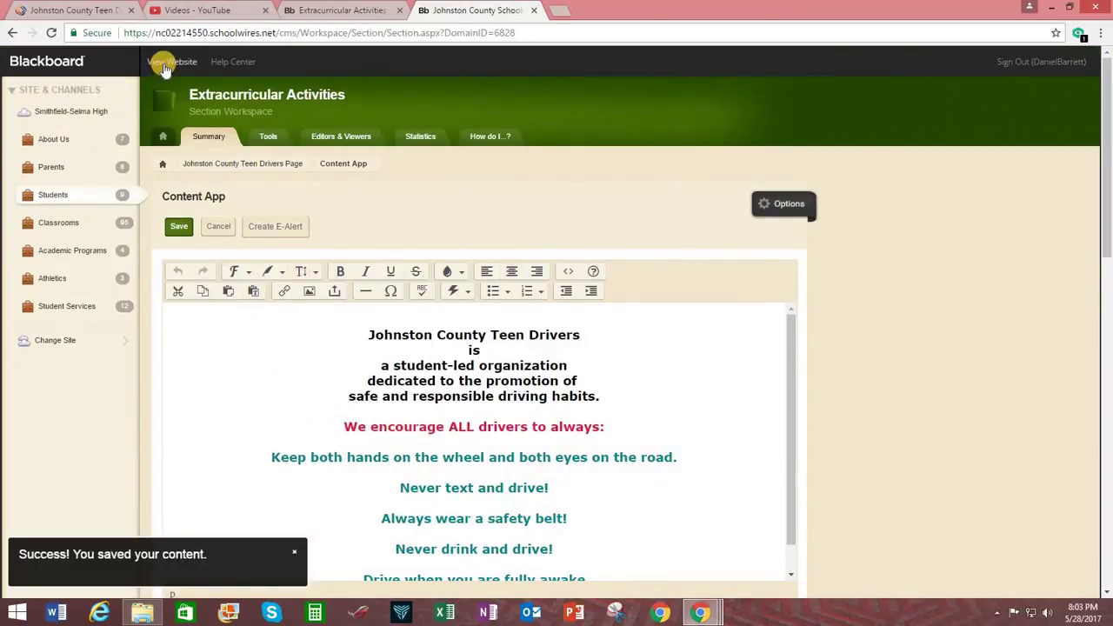
# - View the live website, open the Johnston County Teen Drivers club page, and check its text, calendar and photo gallery
pyautogui.click(166, 68)
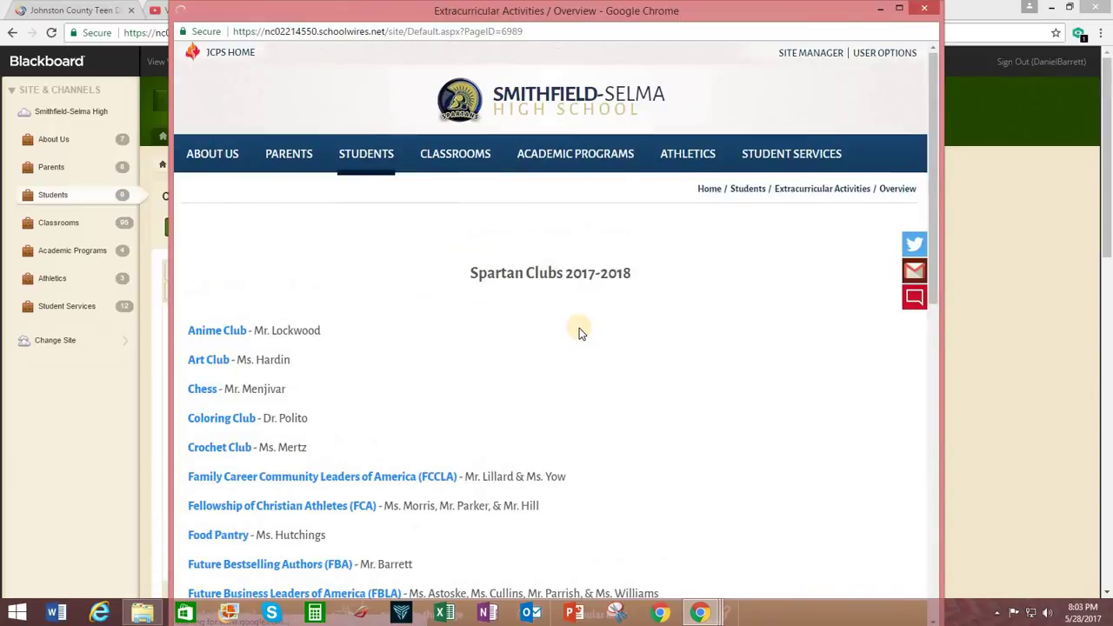
pyautogui.scroll(-6, 579, 328)
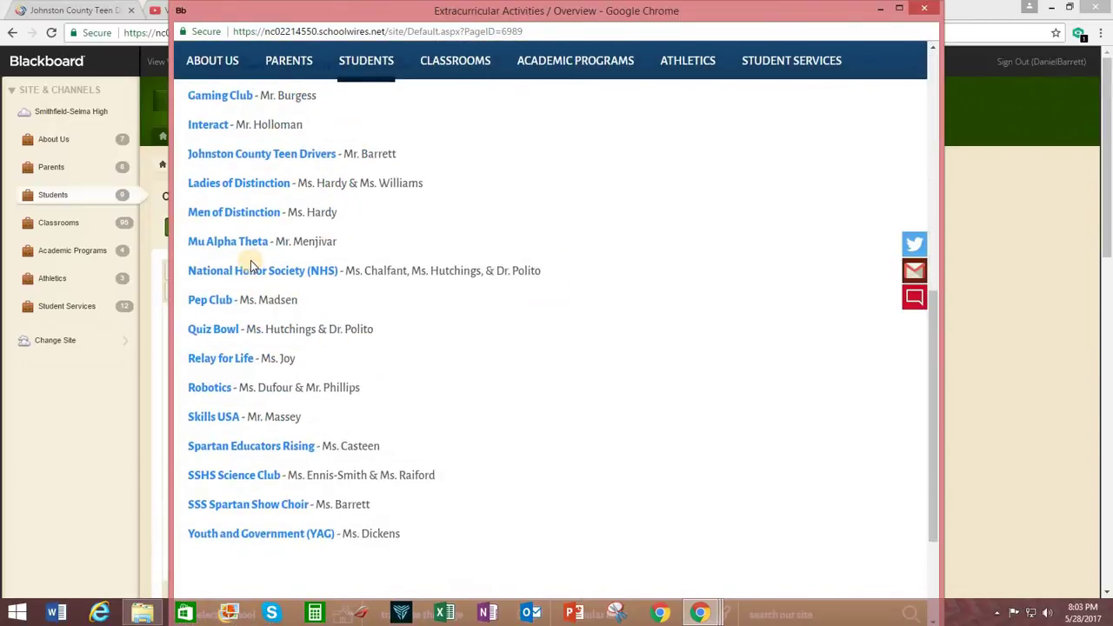
pyautogui.scroll(1, 250, 260)
pyautogui.click(273, 224)
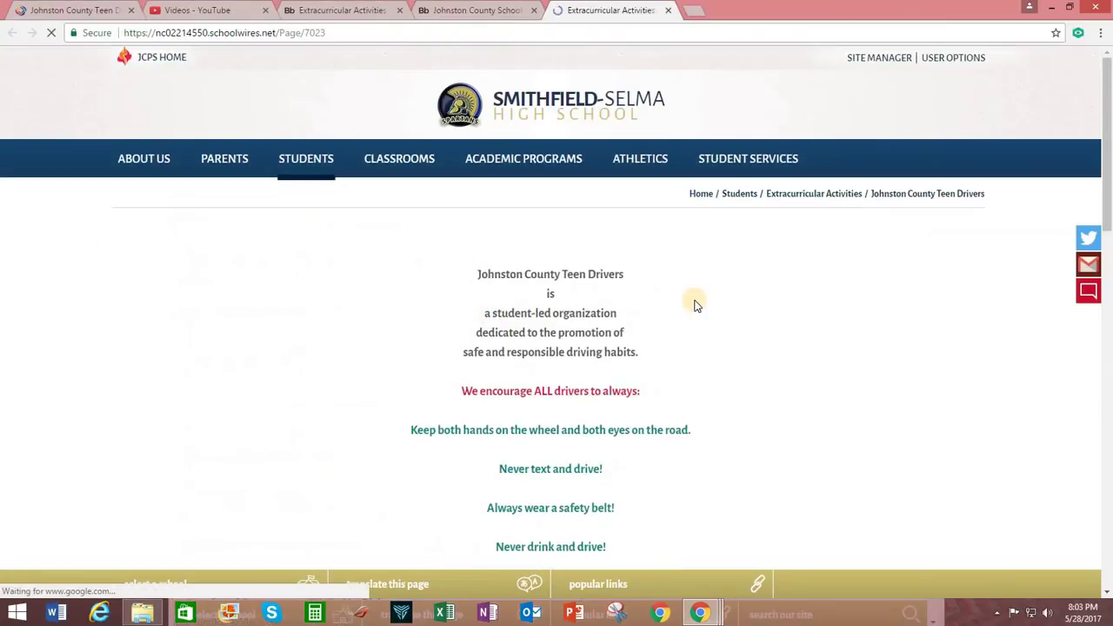
pyautogui.scroll(-4, 683, 306)
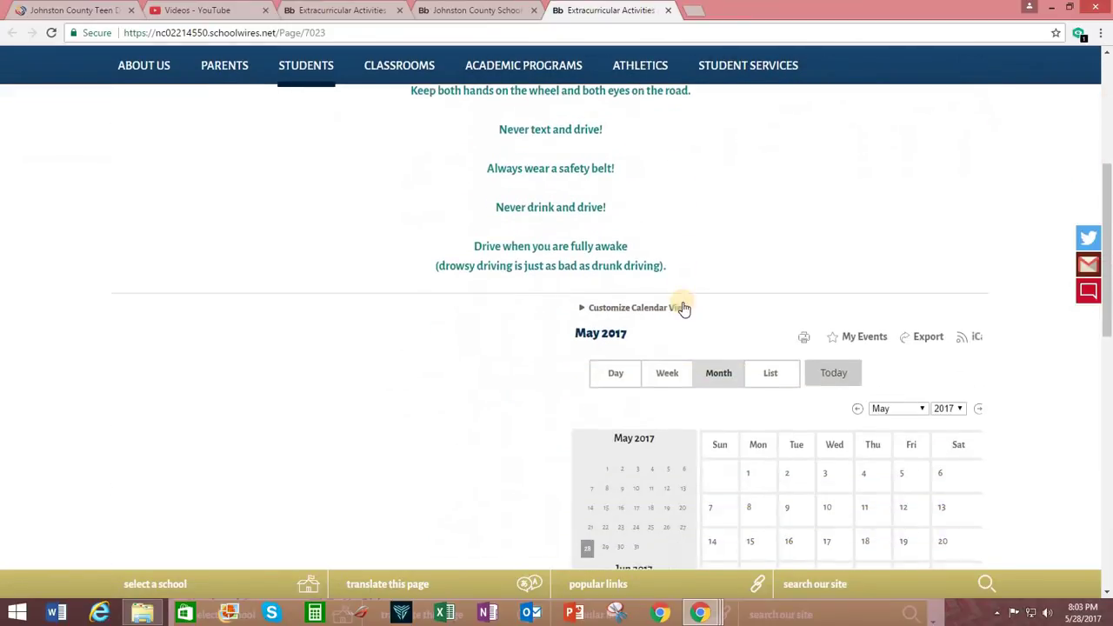
pyautogui.scroll(-10, 684, 307)
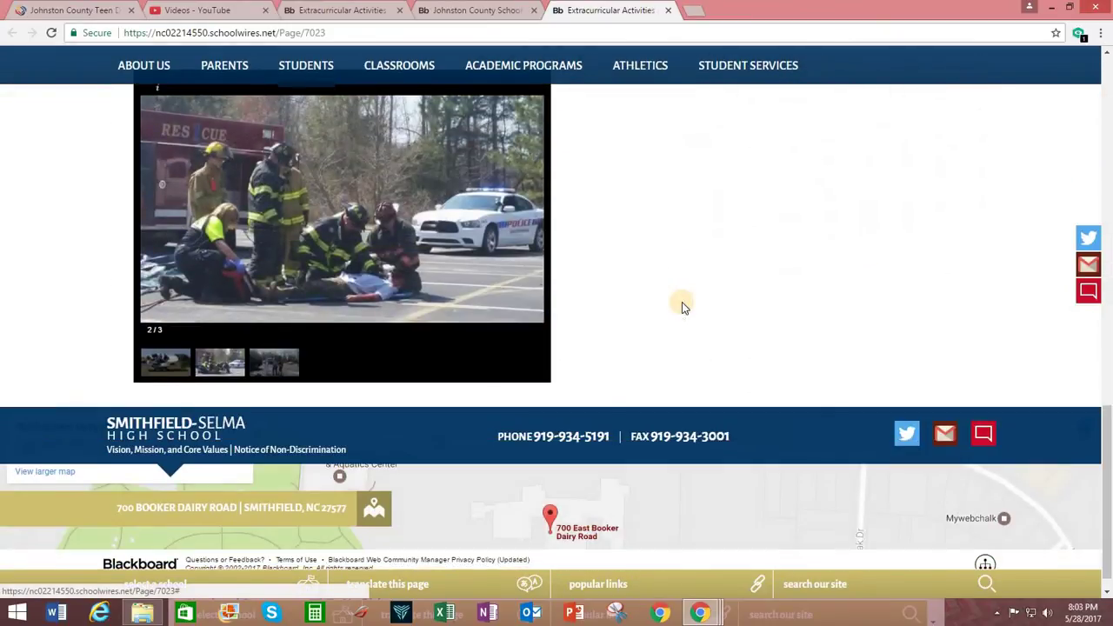
# - Close the live club page, open the Joco Teen Drivers content app for editing, and add a centered blank line
pyautogui.scroll(8, 682, 306)
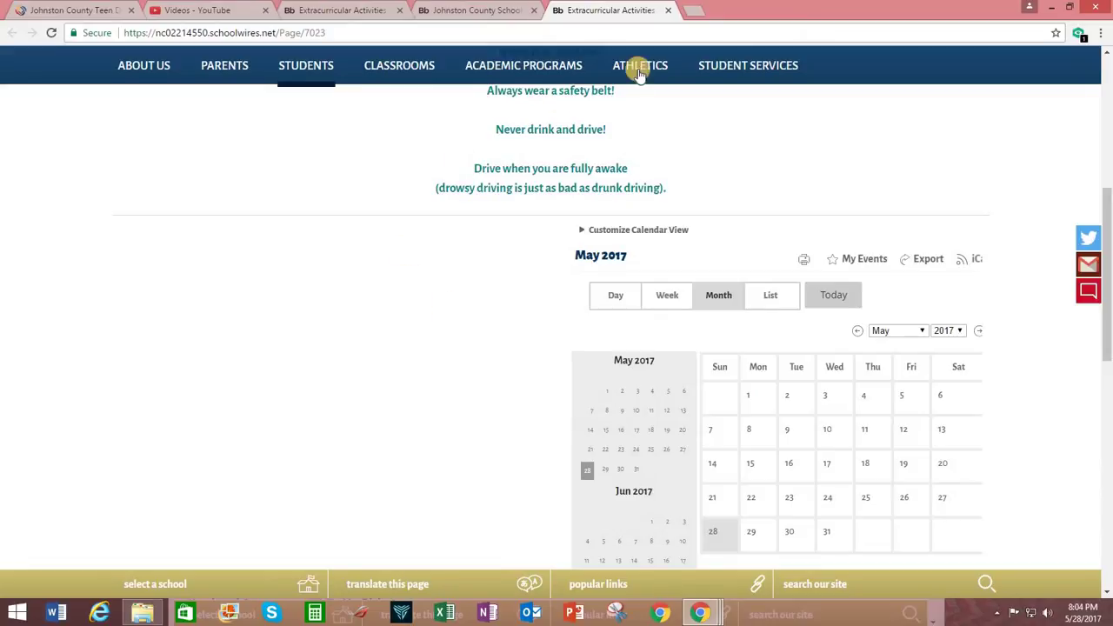
pyautogui.click(668, 11)
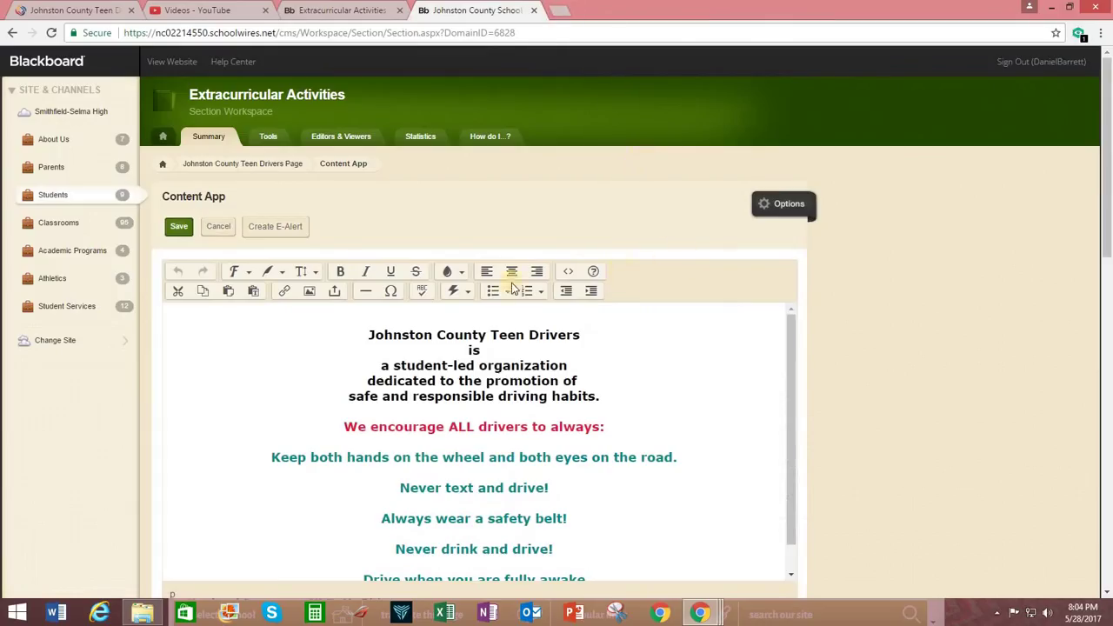
pyautogui.click(250, 168)
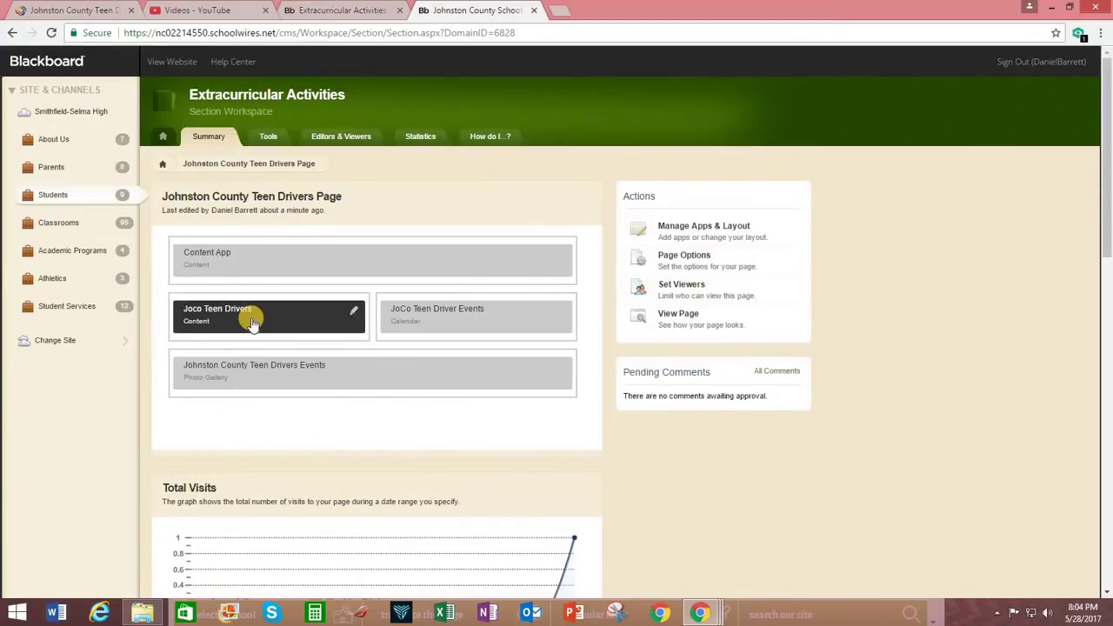
pyautogui.click(252, 323)
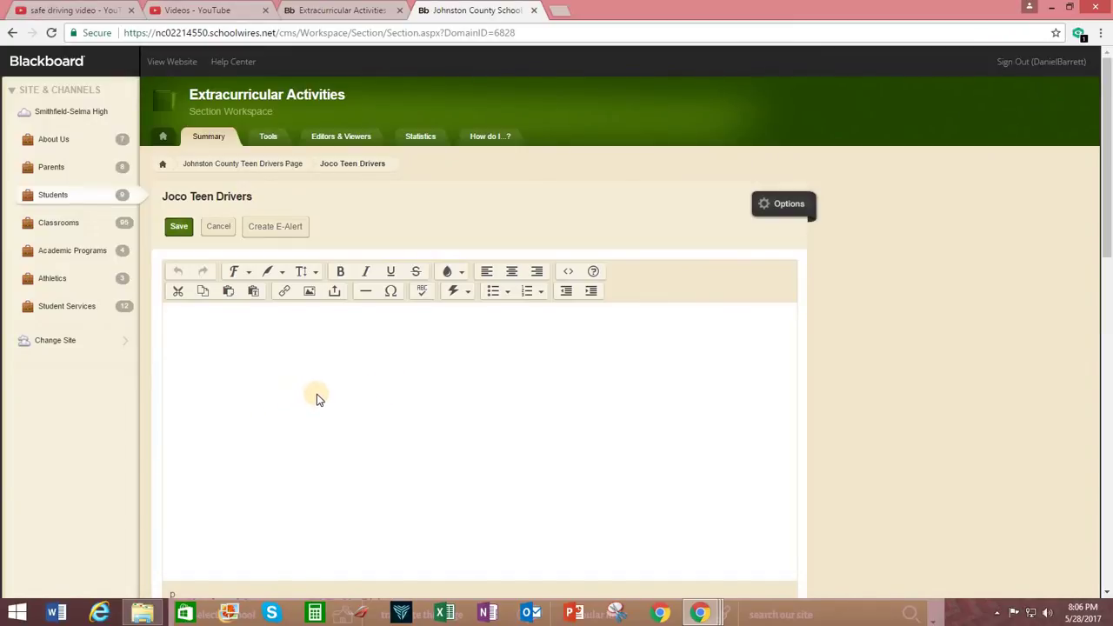
pyautogui.press('Return')
pyautogui.click(515, 273)
# - Switch to the YouTube results for "safe driving video", open the "Distracted Driving" video with the animated drivers, and pause it
pyautogui.click(65, 12)
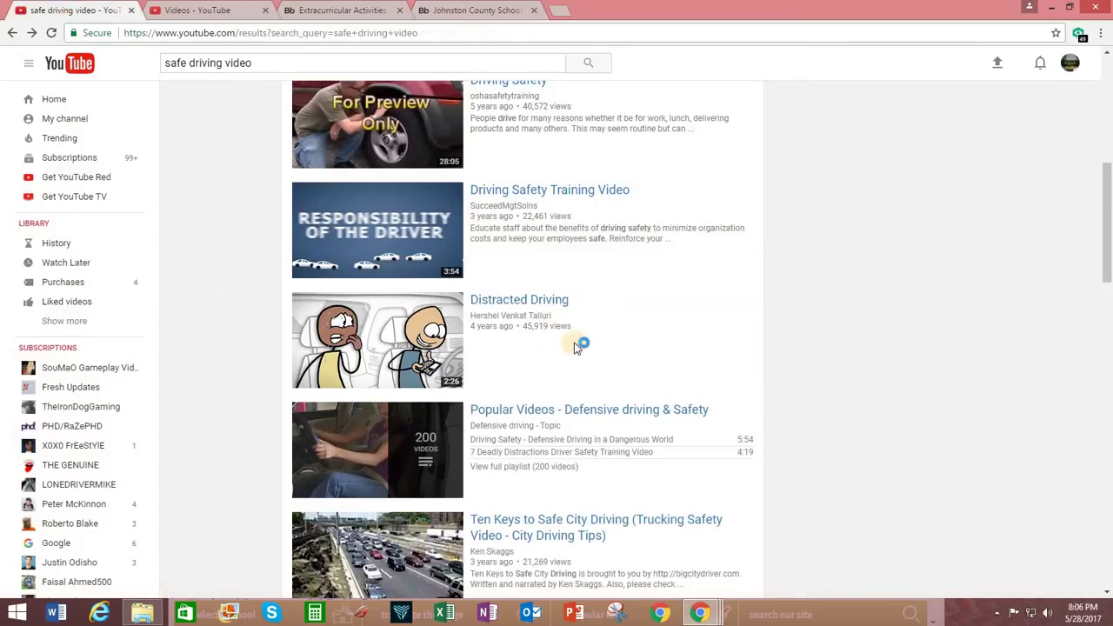
pyautogui.click(520, 300)
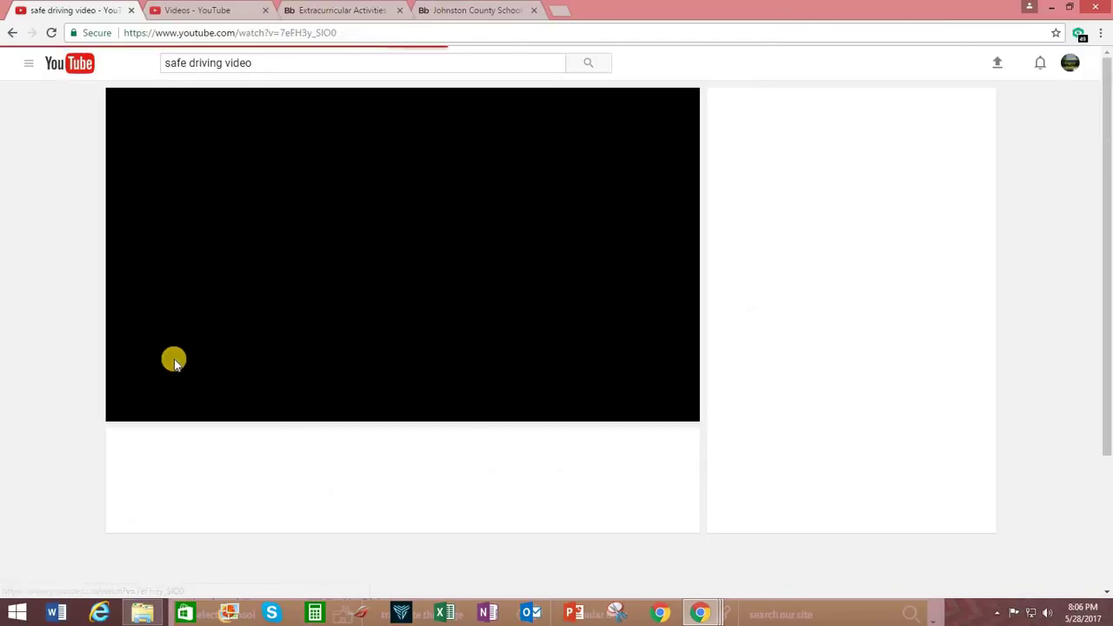
pyautogui.press('space')
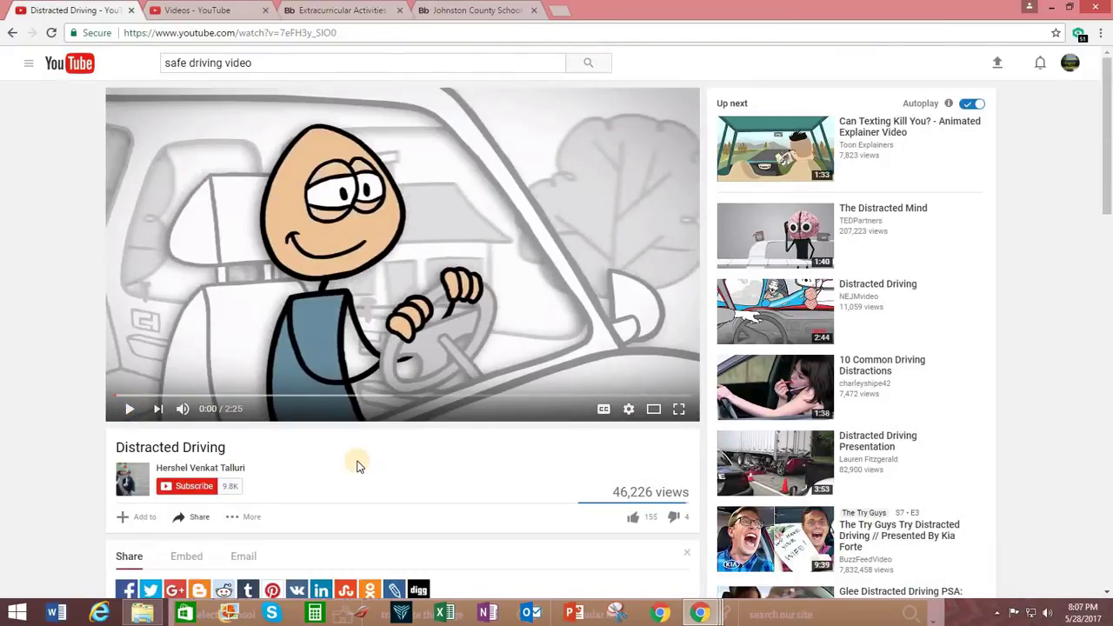
# - Show the Distracted Driving video's share link, then bring up its iframe embed code and copy it
pyautogui.scroll(-3, 355, 465)
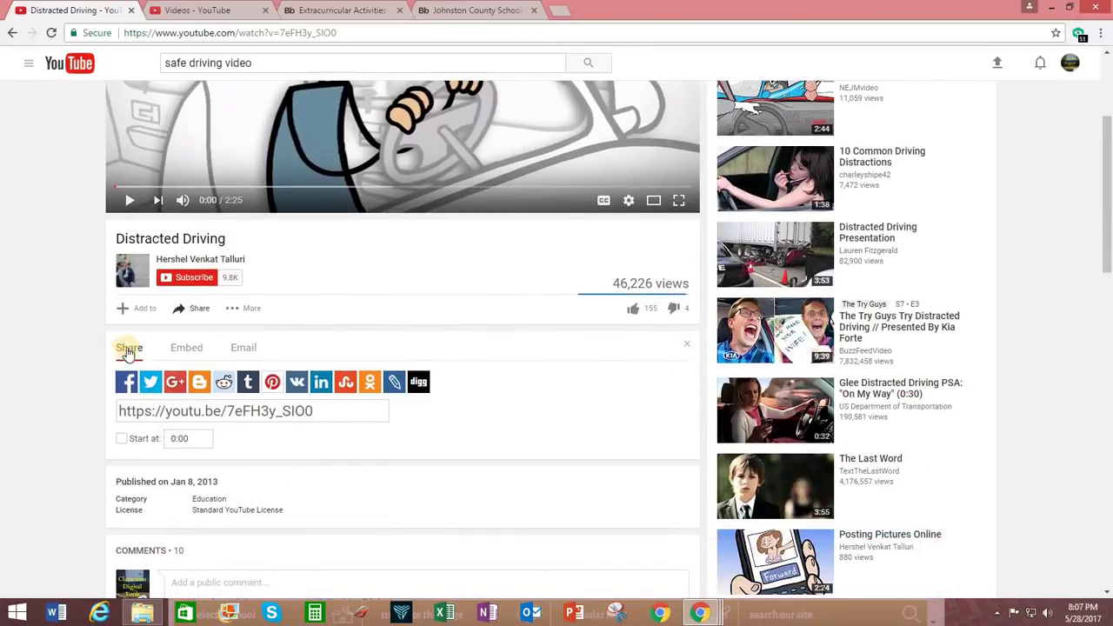
pyautogui.click(128, 347)
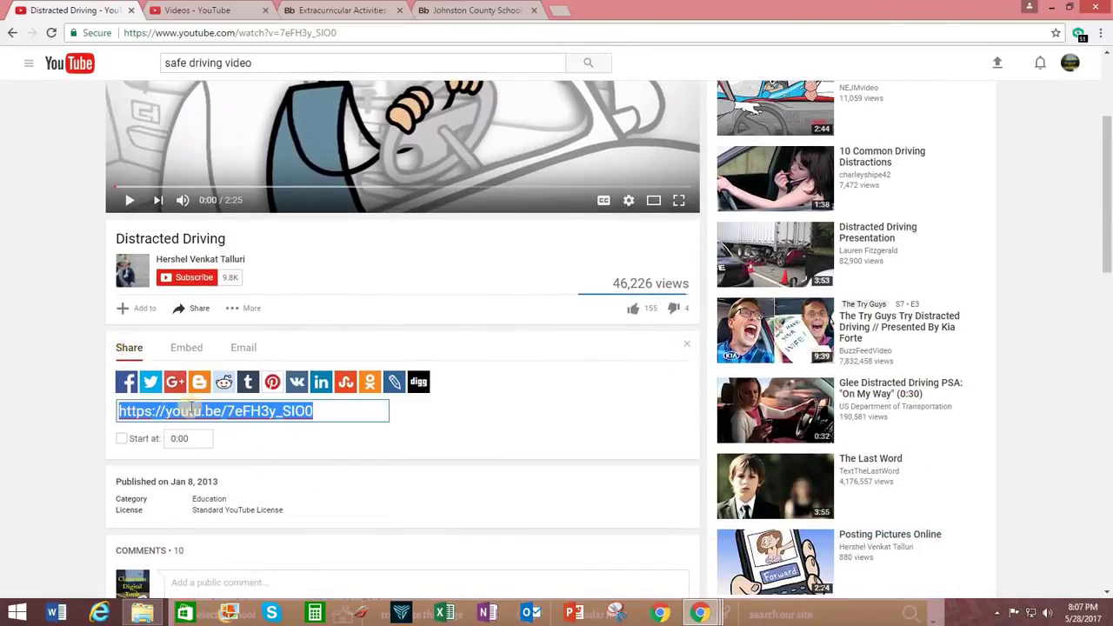
pyautogui.click(286, 410)
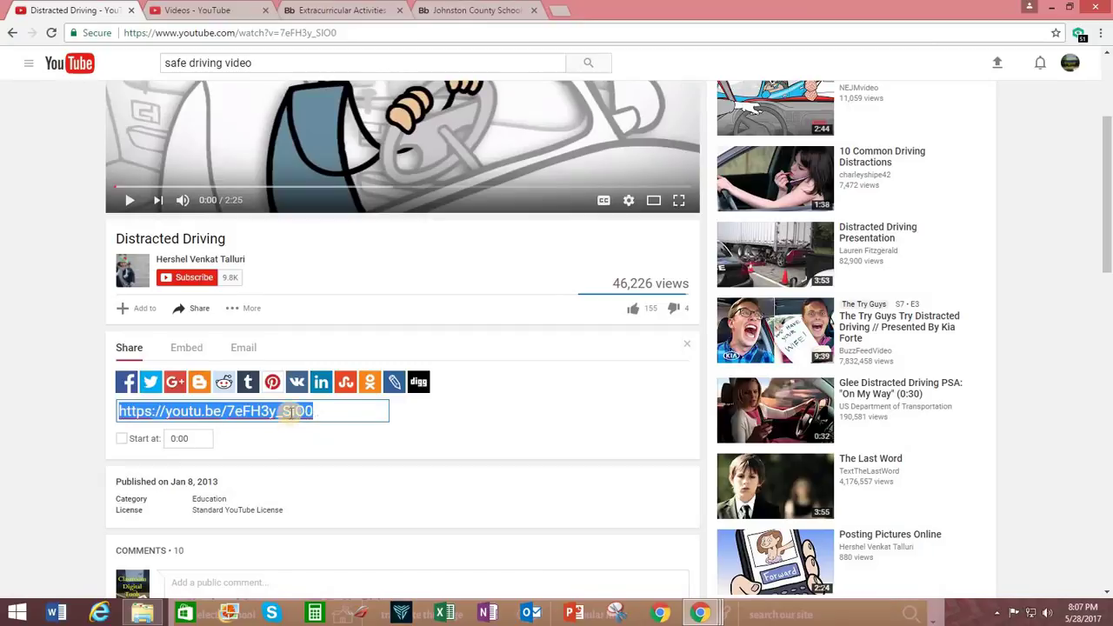
pyautogui.click(191, 354)
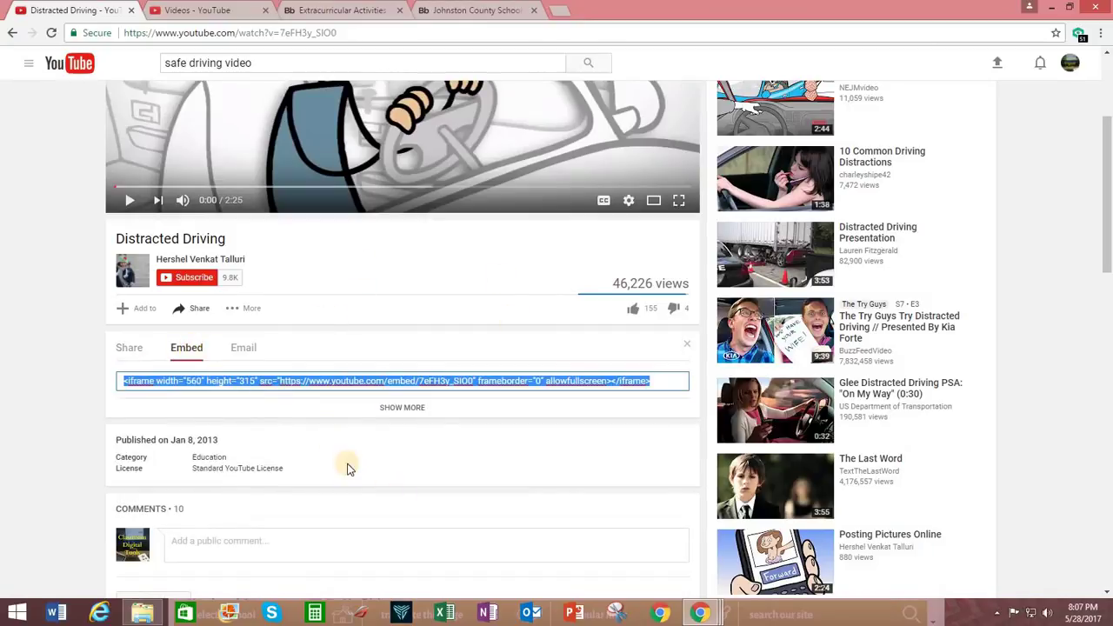
pyautogui.rightClick(323, 385)
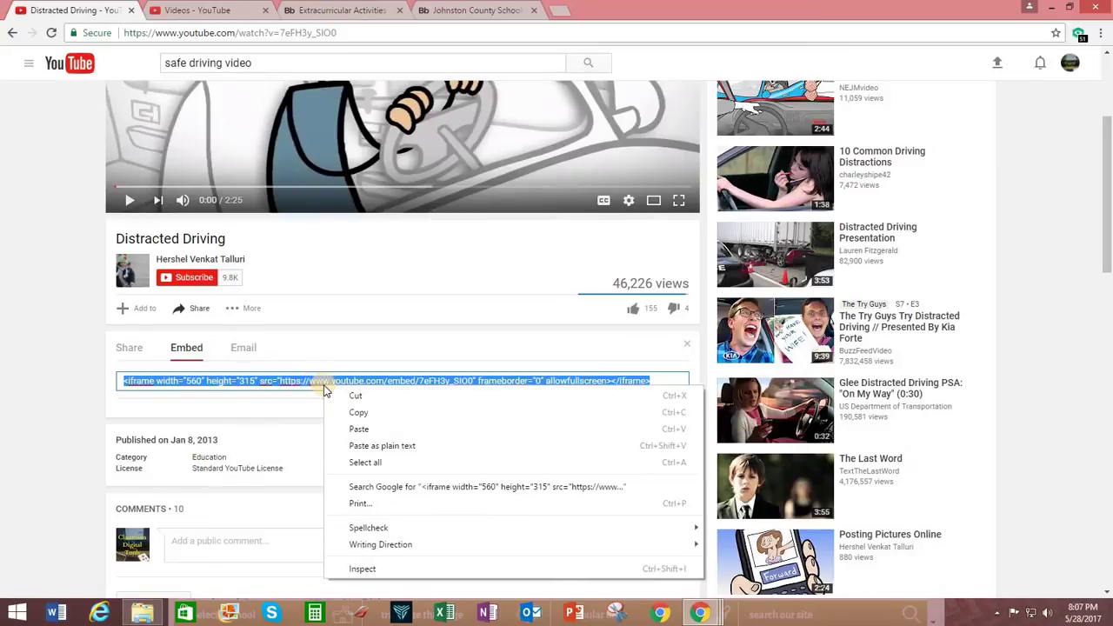
pyautogui.click(373, 412)
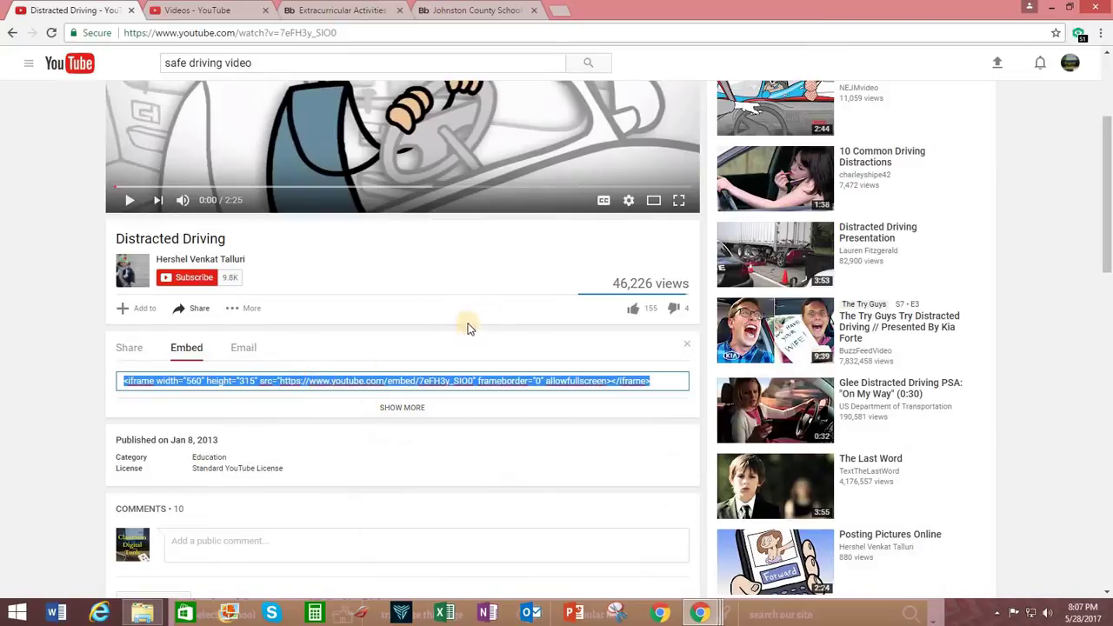
# - Return to the Joco Teen Drivers editor and paste the copied YouTube embed code after the existing paragraphs in the source code
pyautogui.click(488, 12)
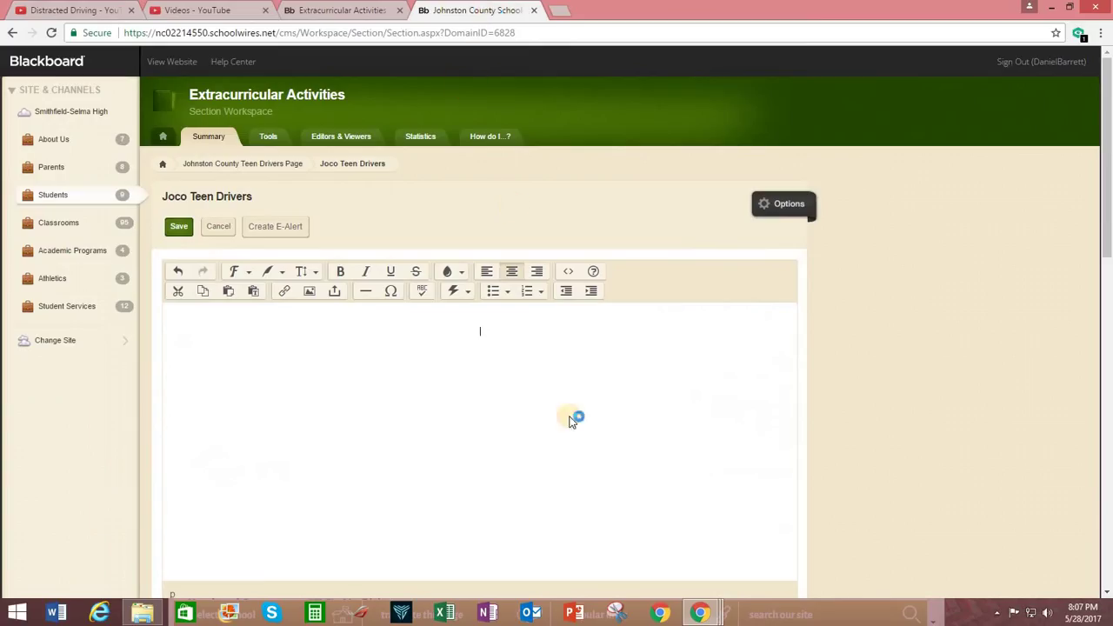
pyautogui.click(420, 368)
pyautogui.click(563, 272)
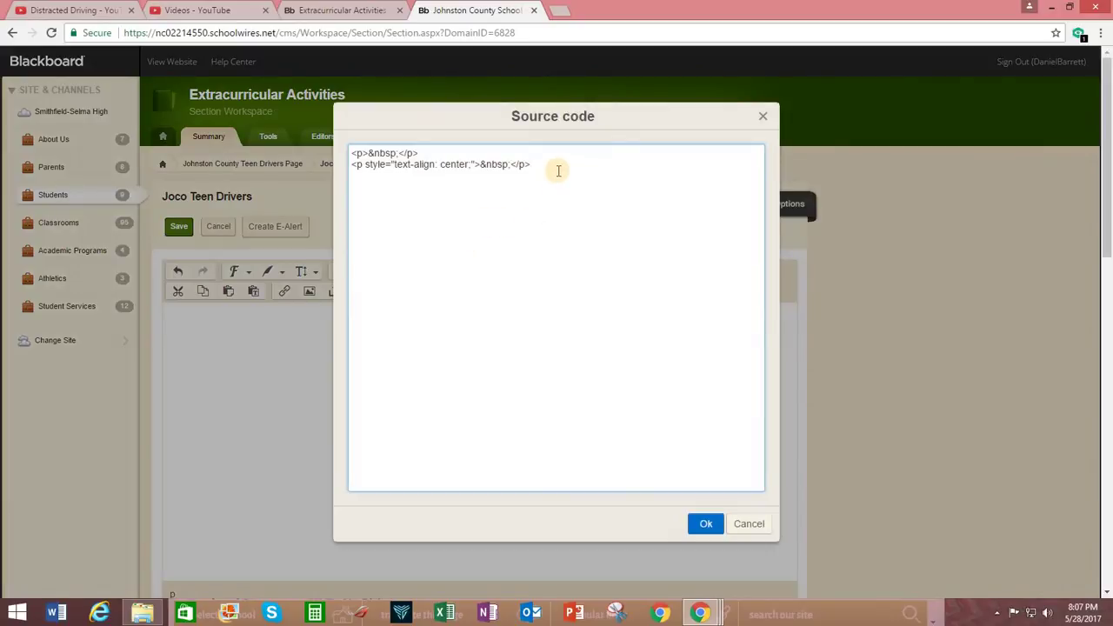
pyautogui.rightClick(557, 171)
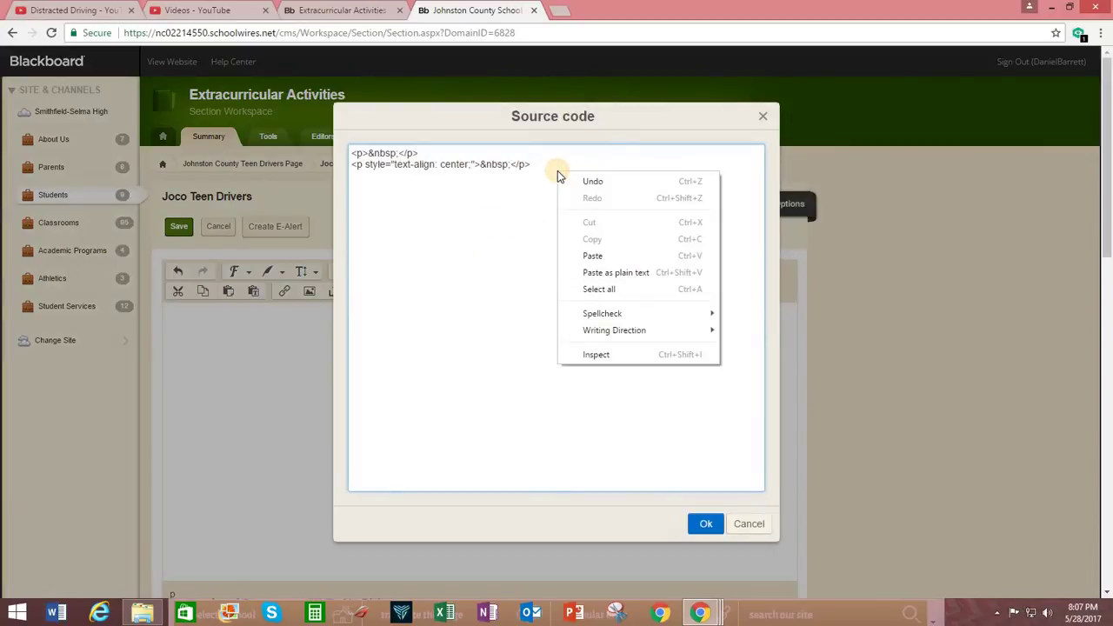
pyautogui.click(590, 257)
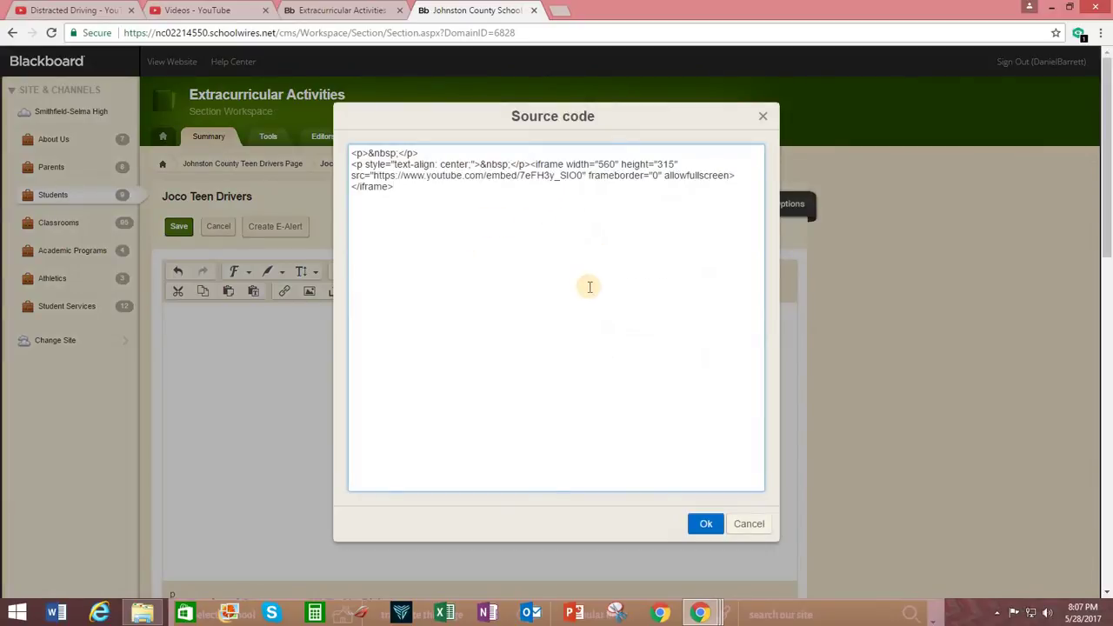
pyautogui.click(704, 525)
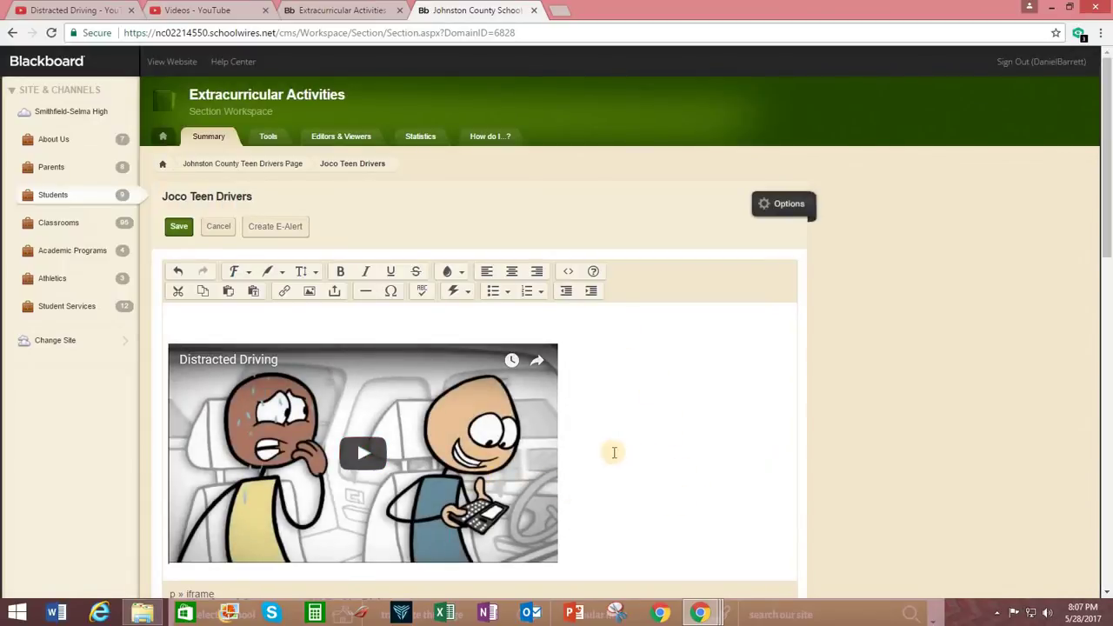
# - Center the embedded Distracted Driving video in the Joco Teen Drivers content and save it
pyautogui.scroll(-2, 612, 452)
pyautogui.scroll(1, 612, 458)
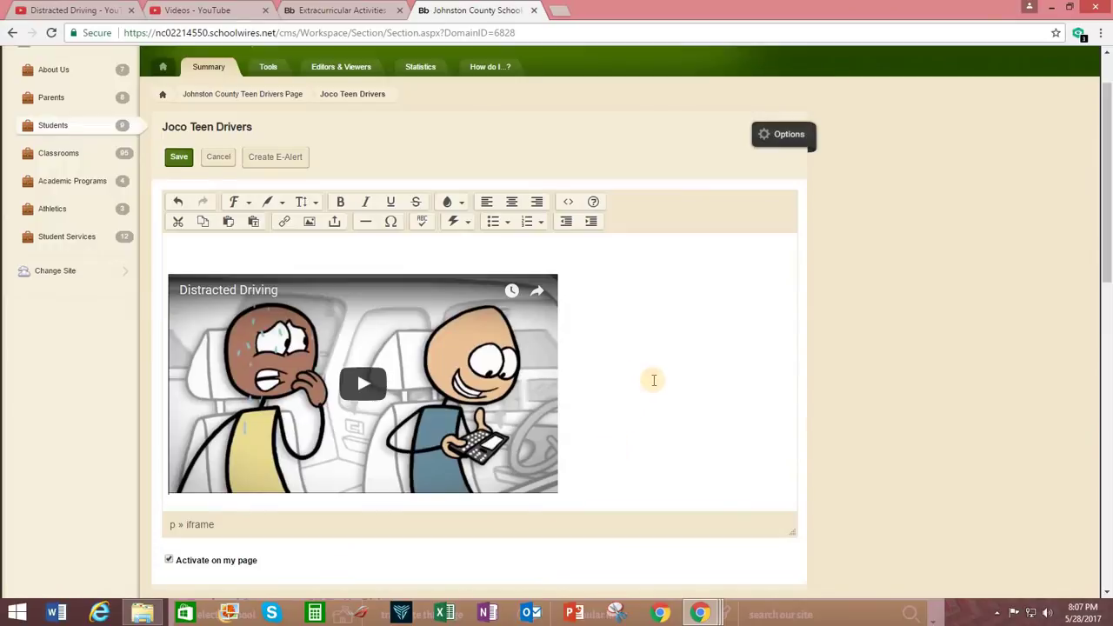
pyautogui.click(512, 202)
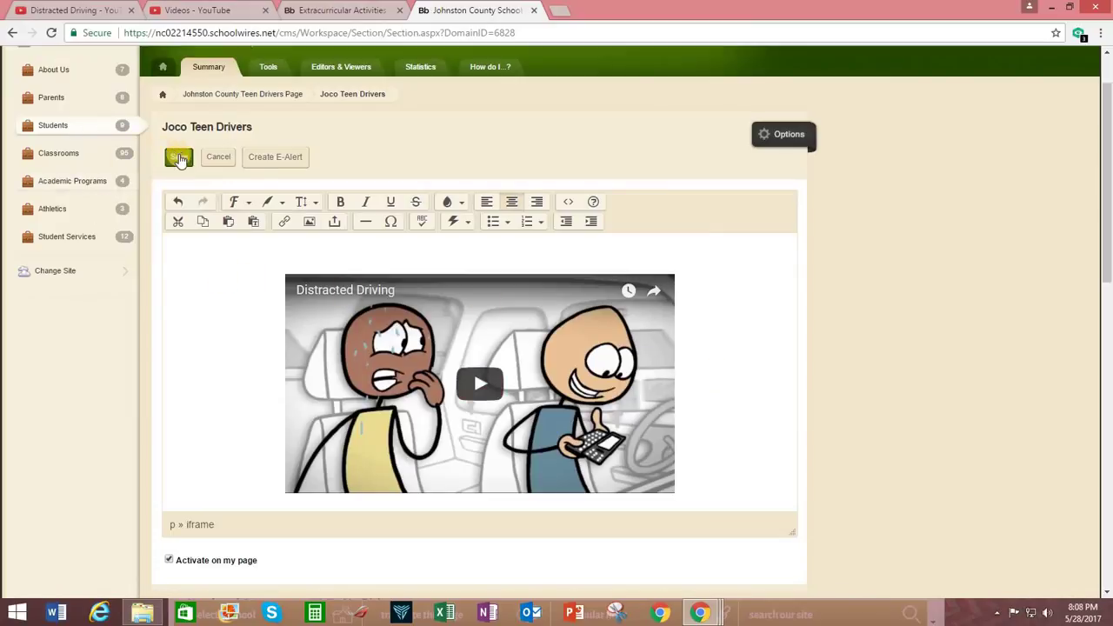
pyautogui.click(181, 159)
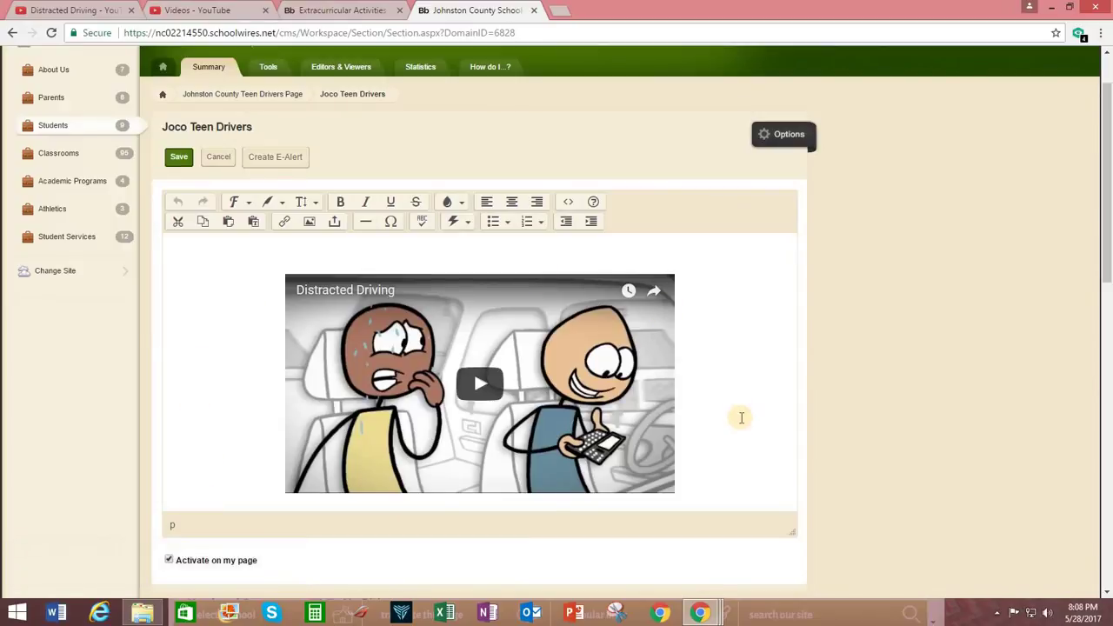
# - Return to the Johnston County Teen Drivers page summary, open the live page maximized, and review its text, embedded video, calendar and photo gallery
pyautogui.scroll(1, 739, 418)
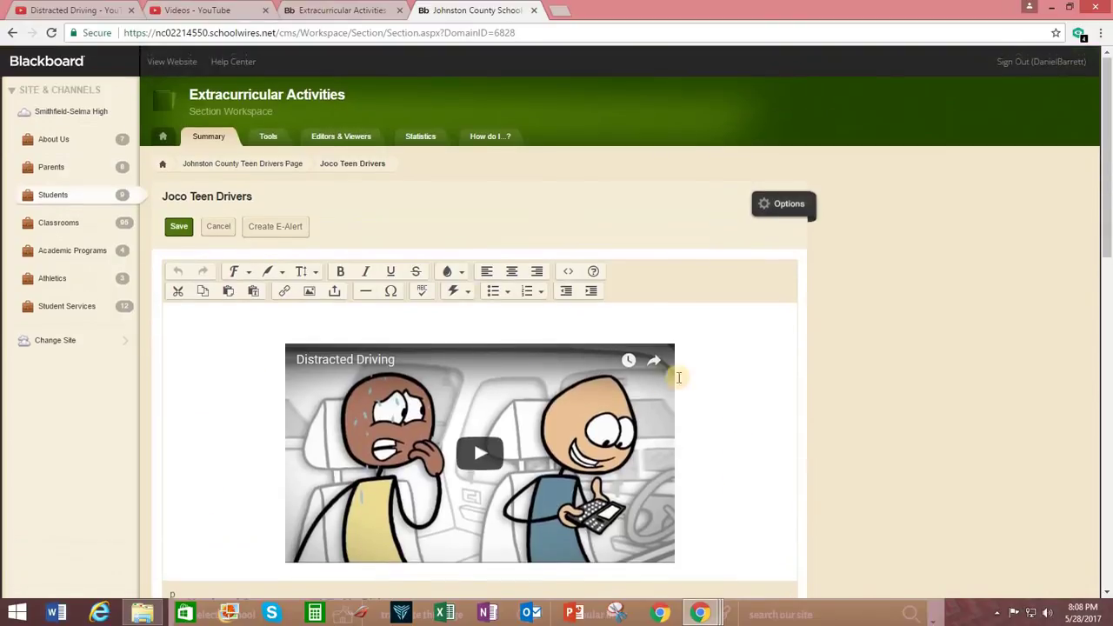
pyautogui.click(236, 166)
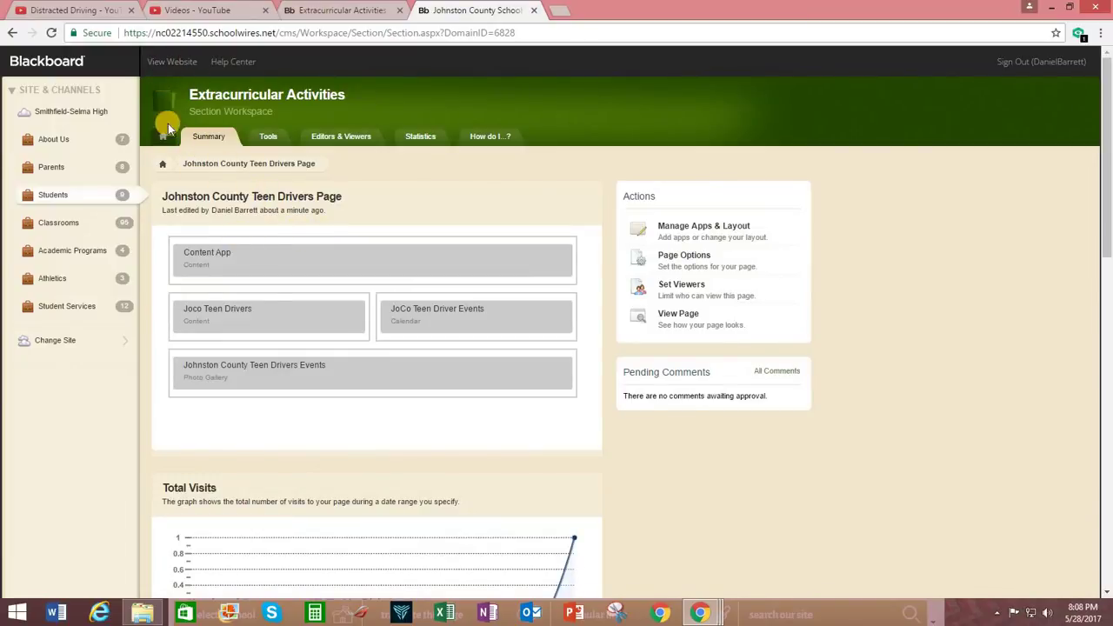
pyautogui.click(168, 68)
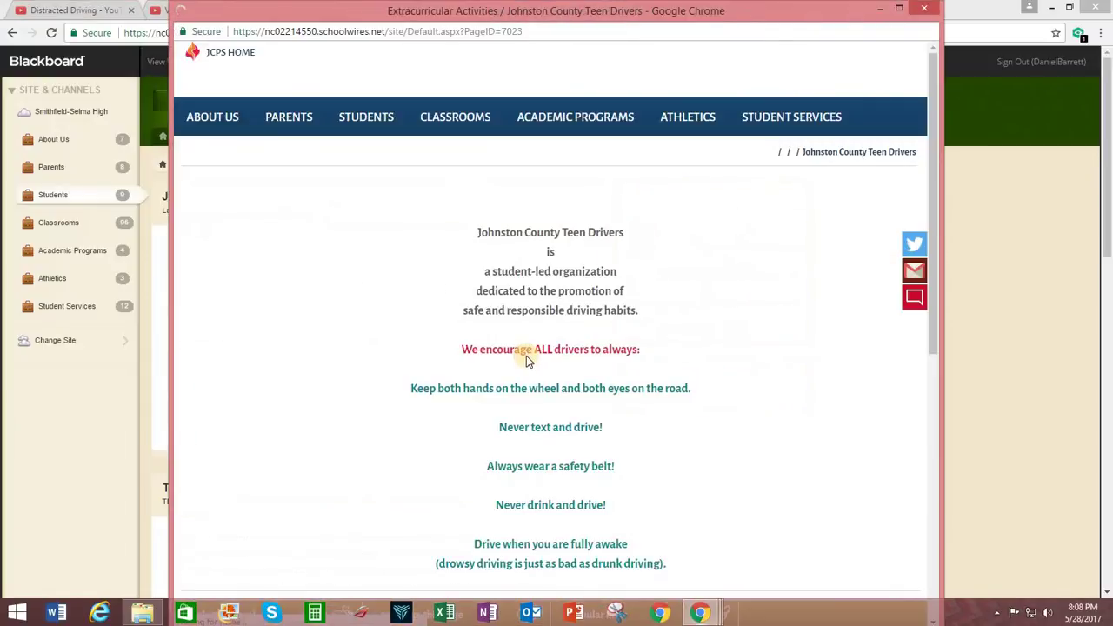
pyautogui.click(899, 8)
pyautogui.scroll(-4, 481, 293)
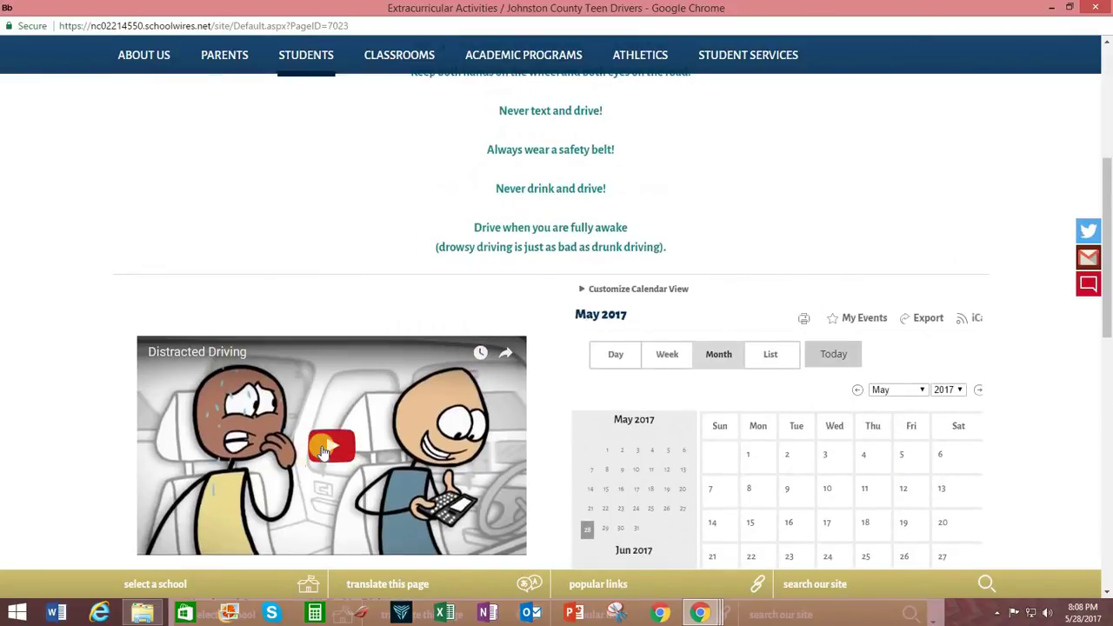
pyautogui.scroll(-3, 307, 229)
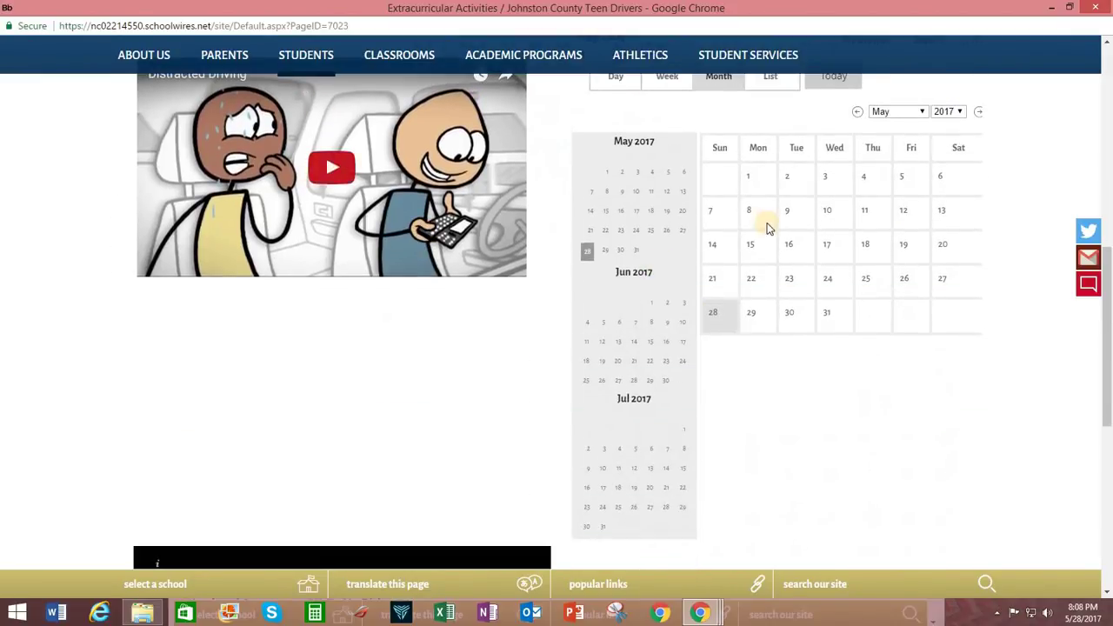
pyautogui.scroll(-3, 385, 380)
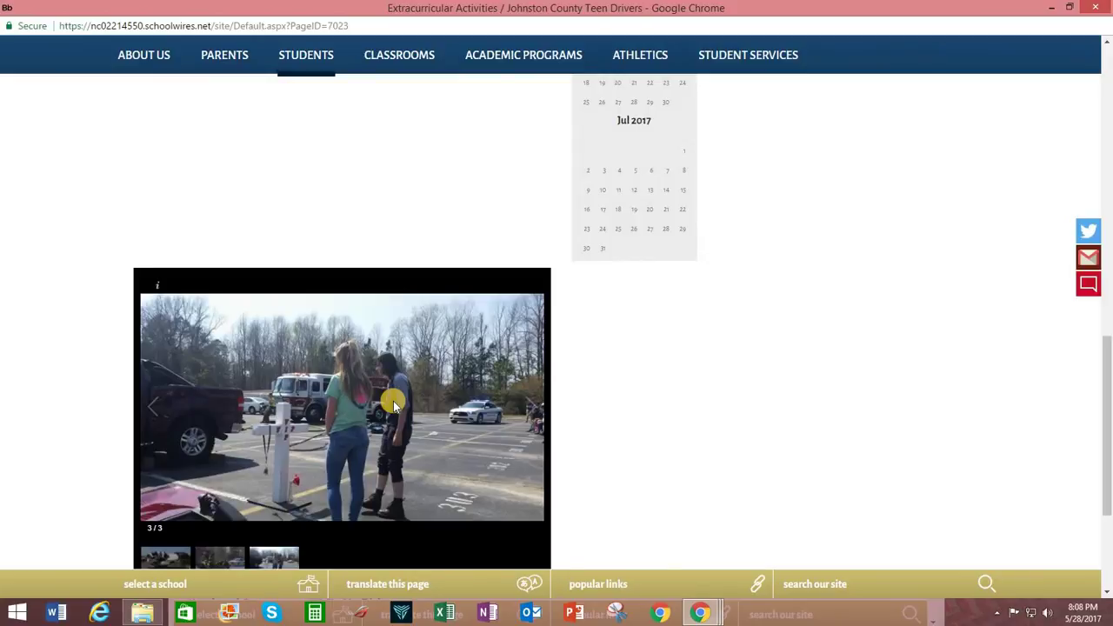
pyautogui.scroll(10, 393, 401)
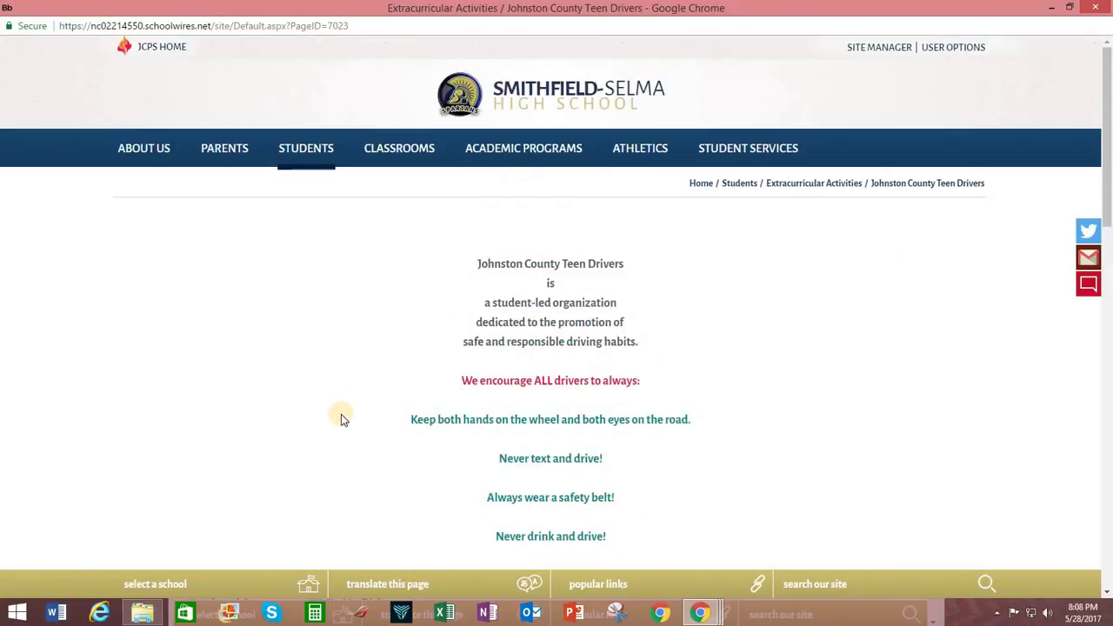
pyautogui.scroll(-5, 336, 380)
pyautogui.scroll(-3, 336, 380)
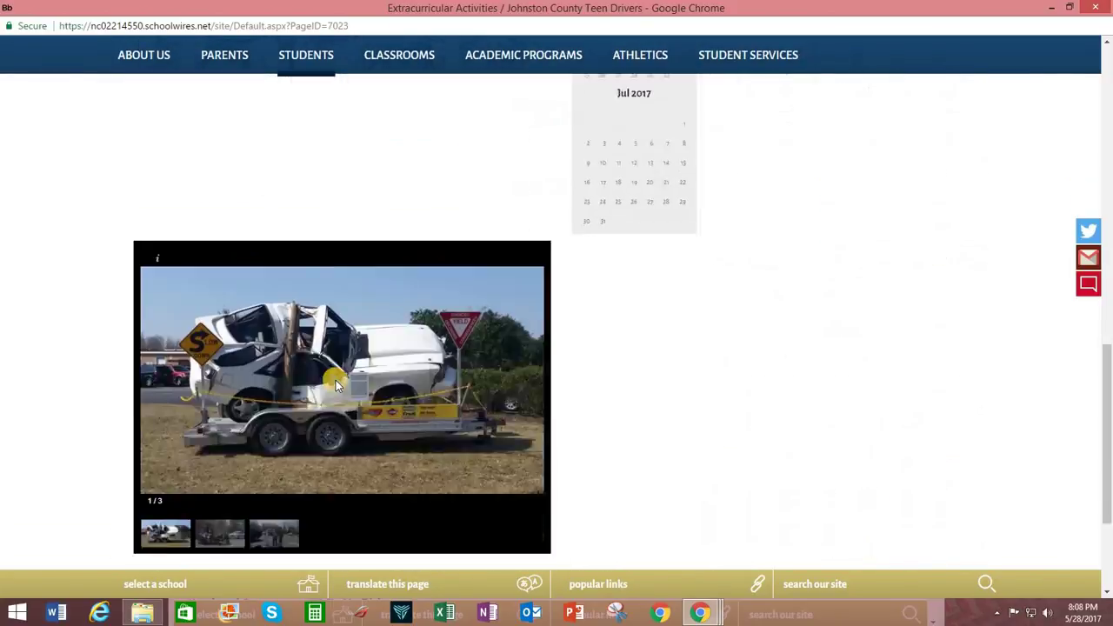
pyautogui.scroll(10, 335, 380)
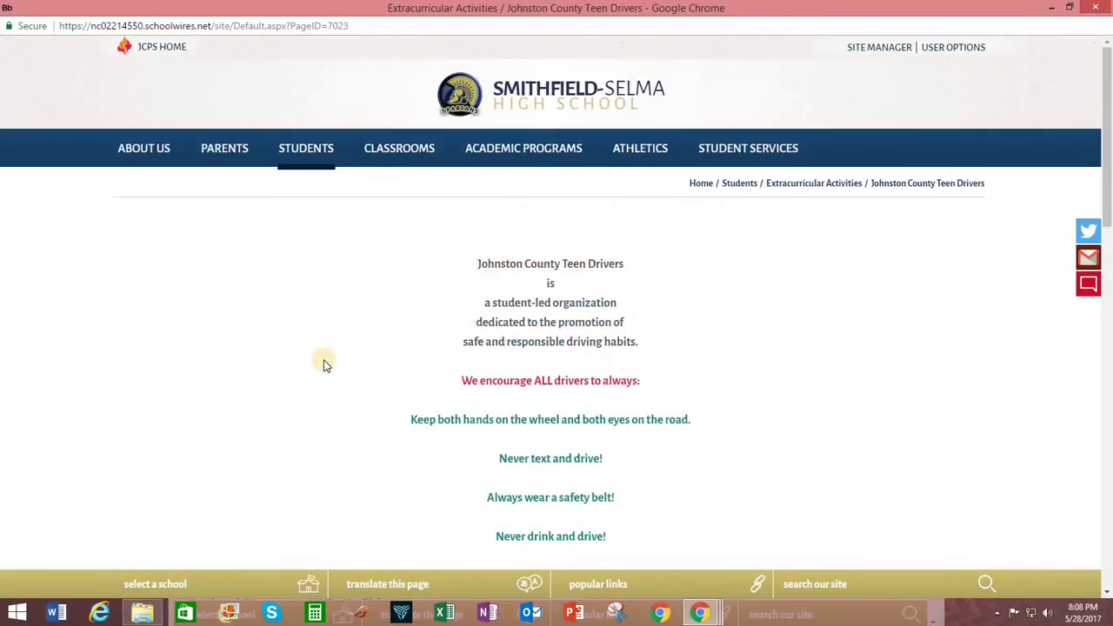